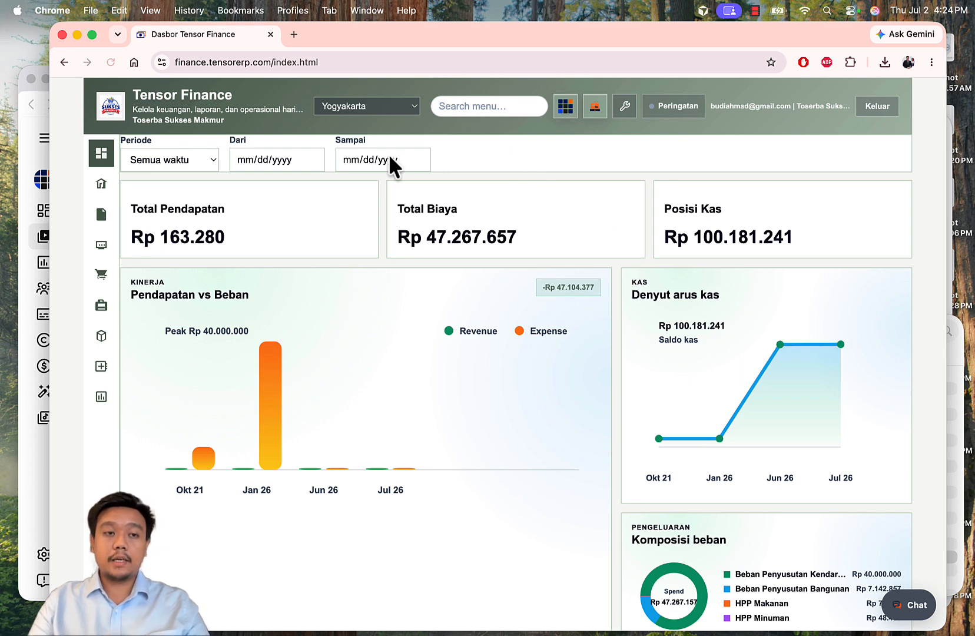
Step: Open Penjualan and expand the quotation with Minum Segar 500 mL and Wiramie Original (126.184,8 IDR)
click(100, 275)
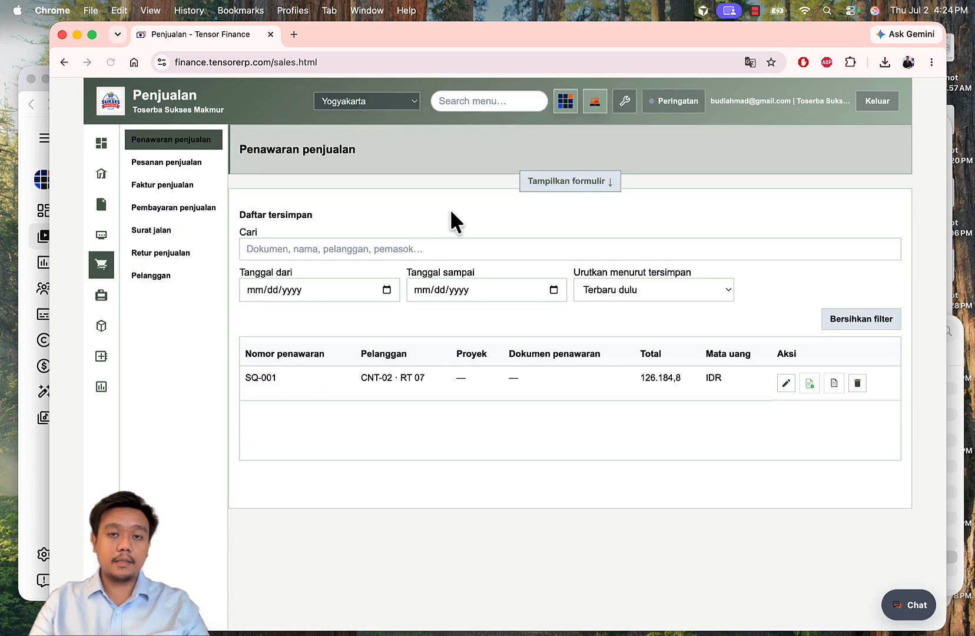
click(552, 183)
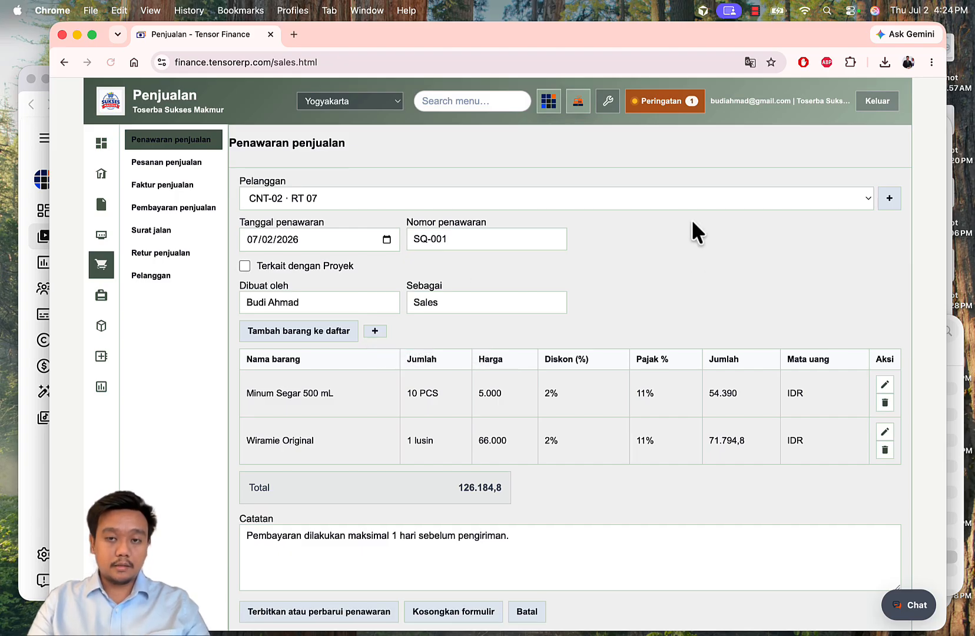
scroll(691, 222, down, 1)
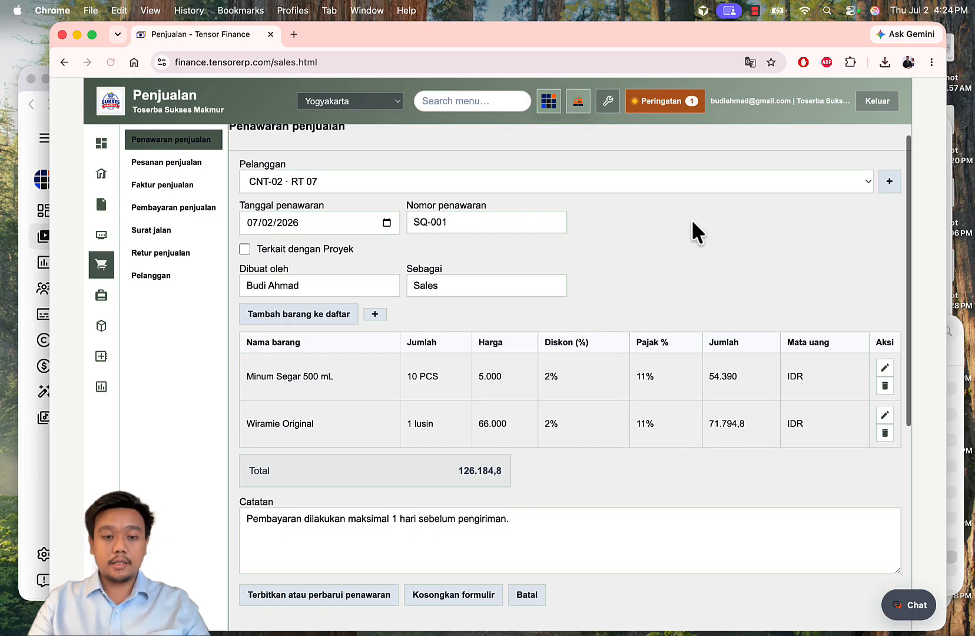
scroll(691, 223, up, 1)
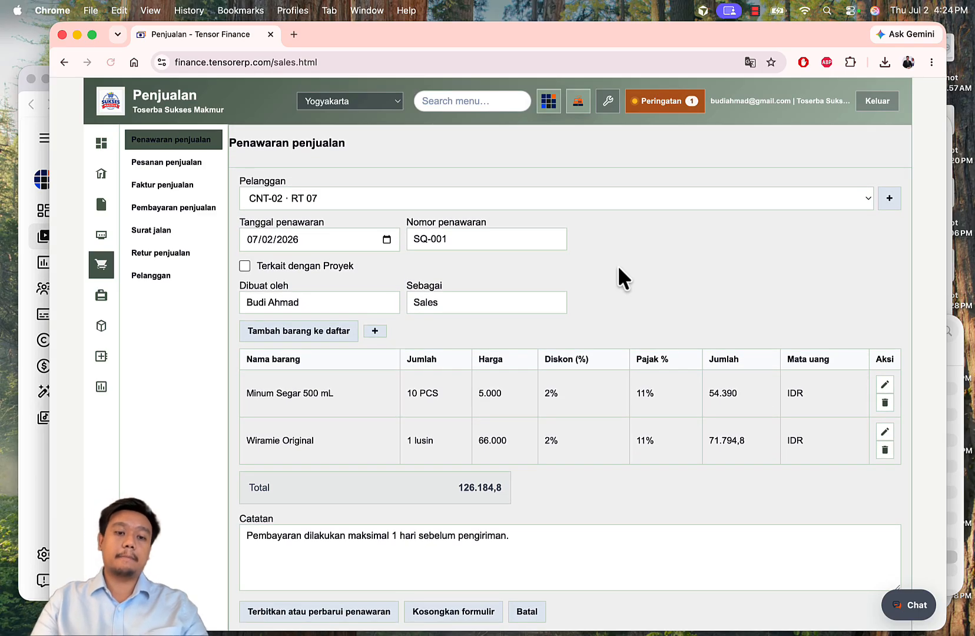
Step: Empty the quotation form and view Pesanan penjualan, with one order 100% paid and delivered
click(461, 613)
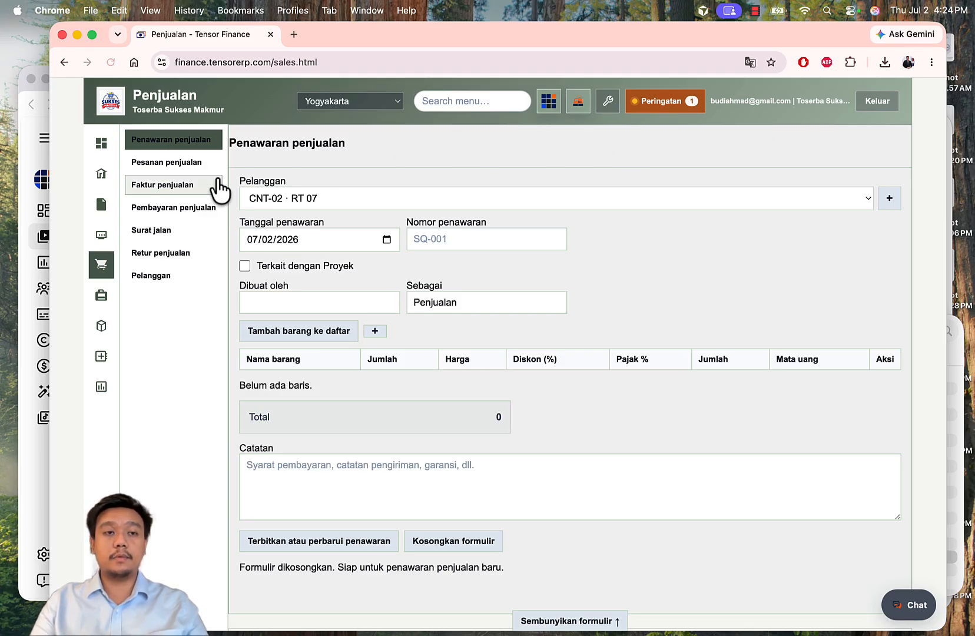
click(192, 165)
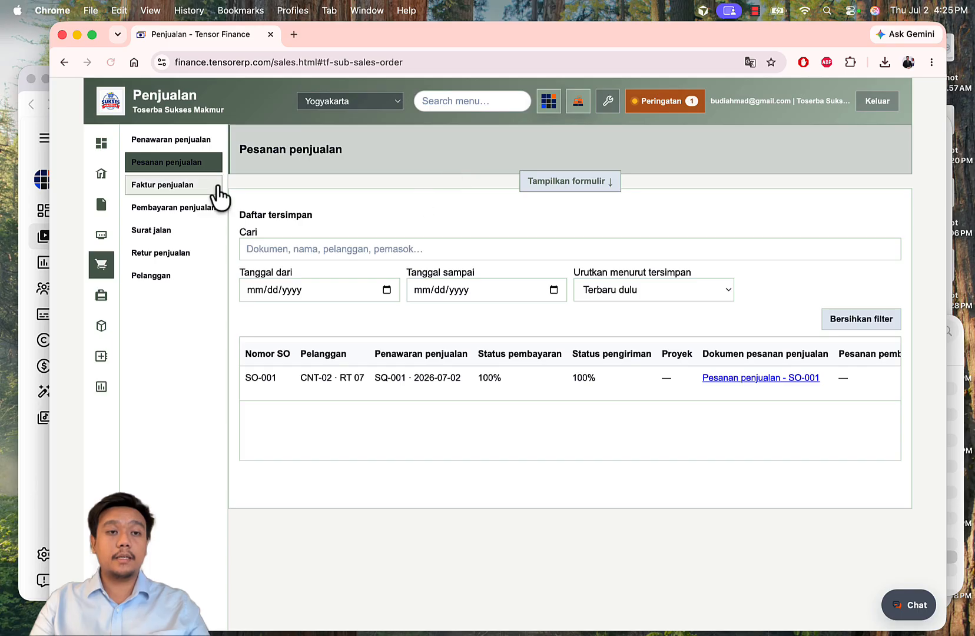
Step: Check the Faktur penjualan and Surat jalan lists, then go back to Penawaran penjualan
click(184, 186)
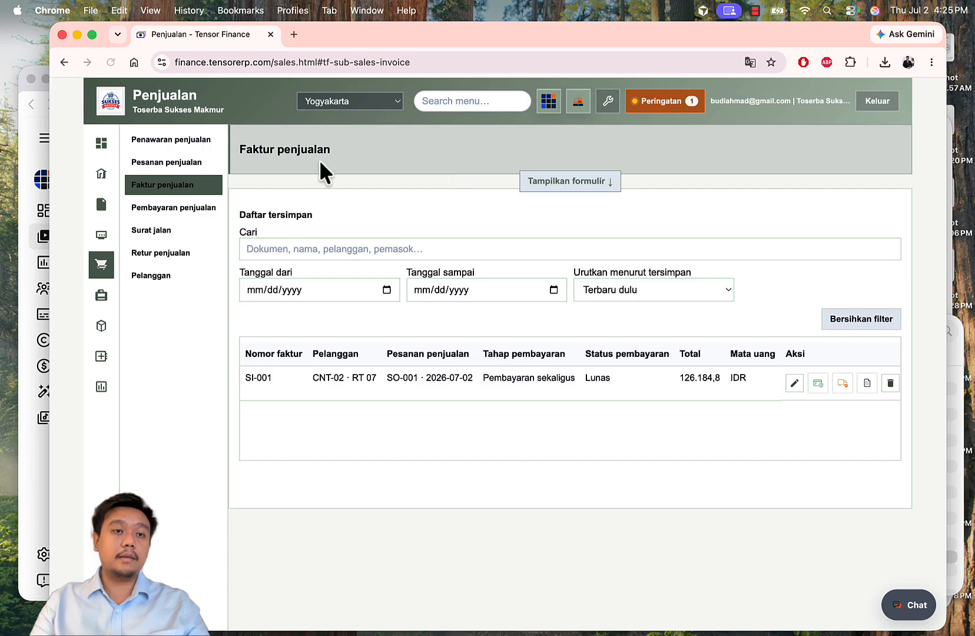
click(171, 234)
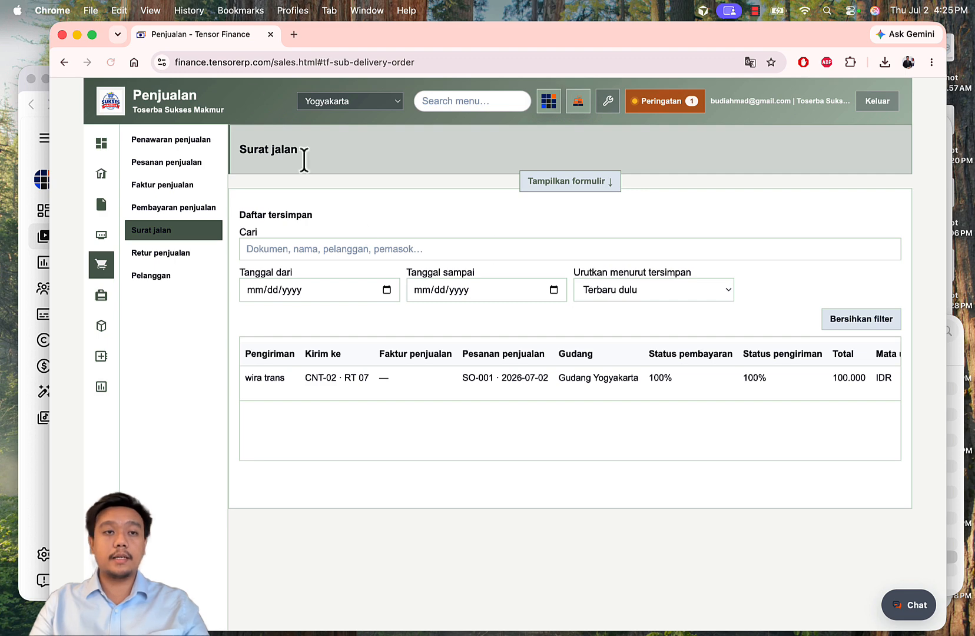
click(187, 141)
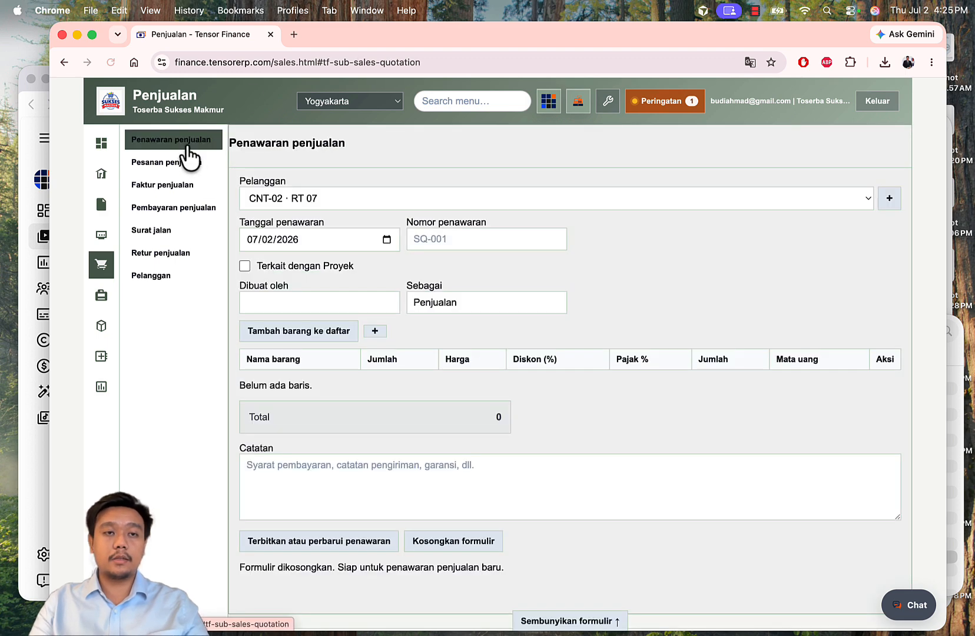
Step: In the Pelanggan baru dialog, enter the customer's full name, e-mail address and phone number
click(887, 200)
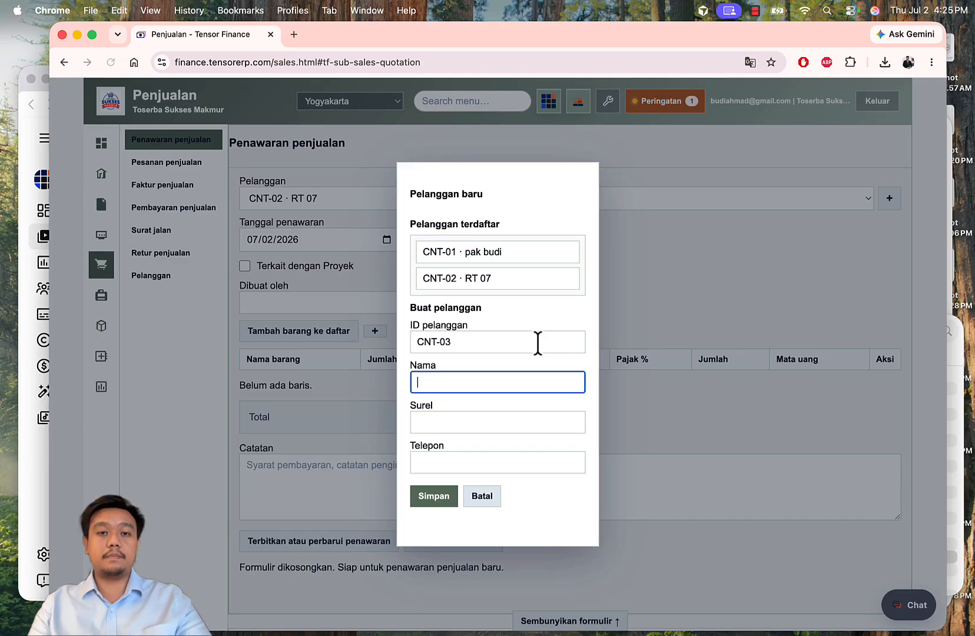
text(Pak )
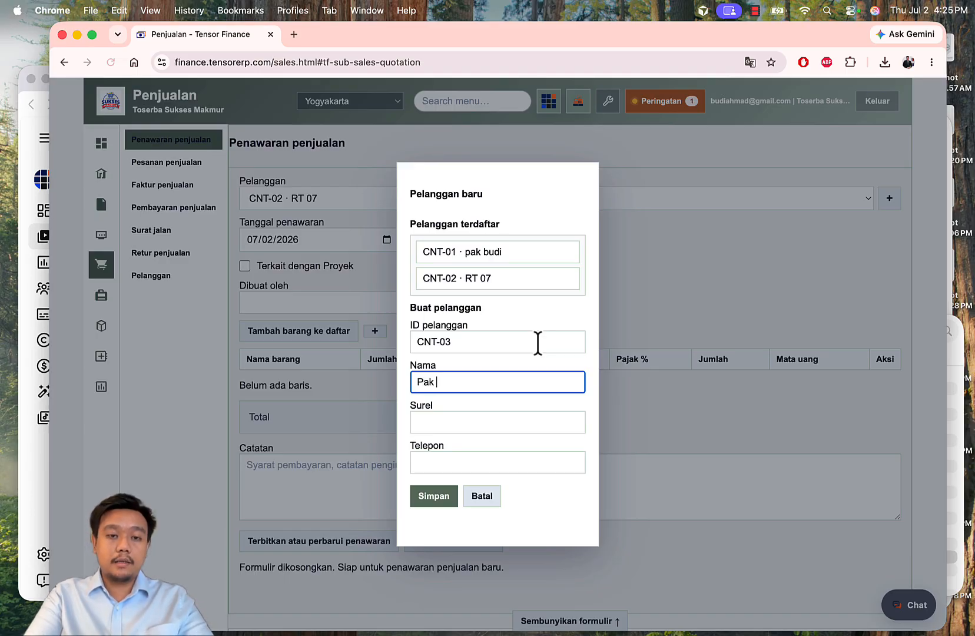
text(Richard)
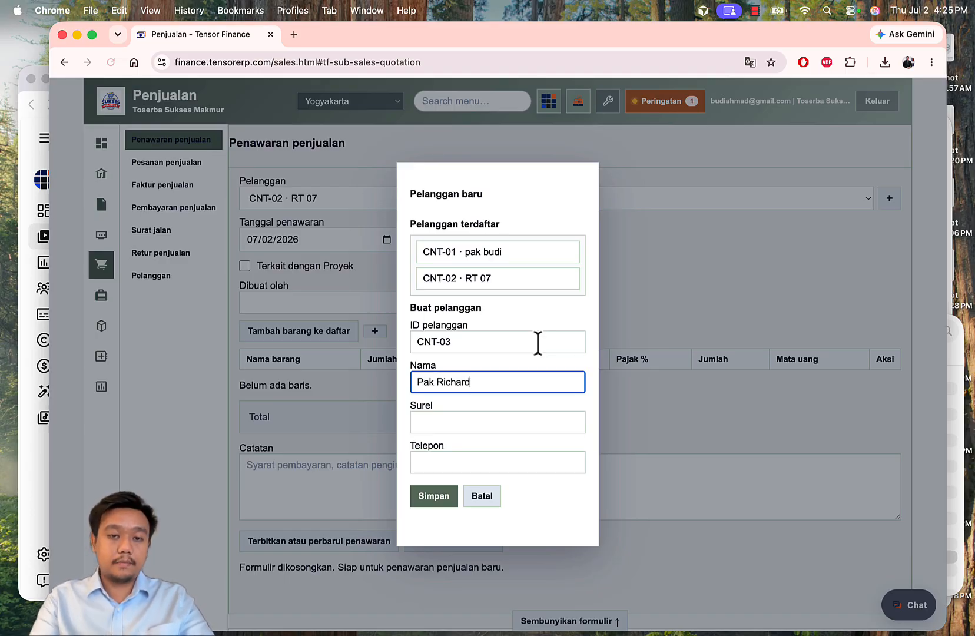
click(486, 422)
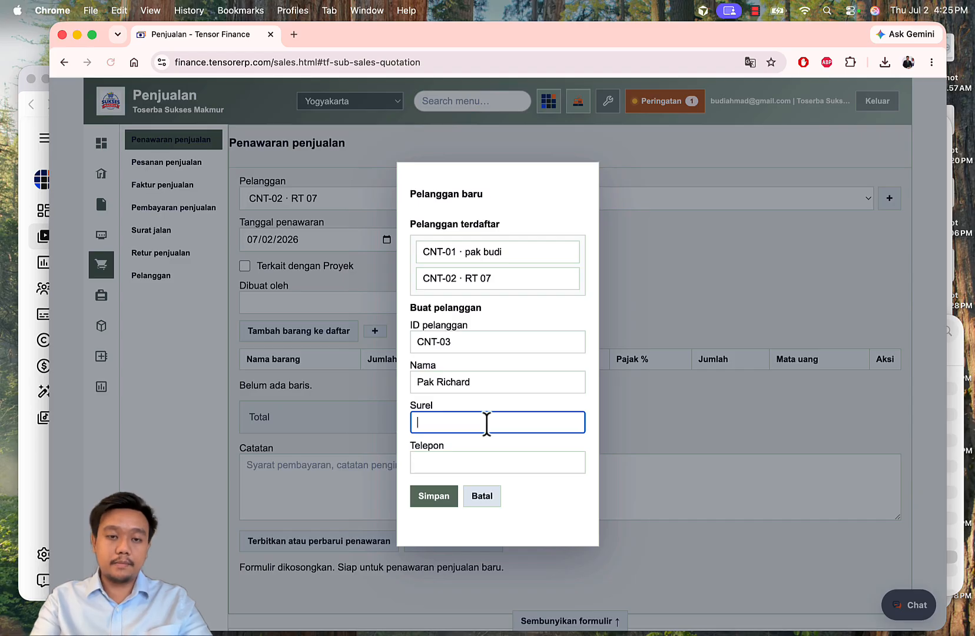
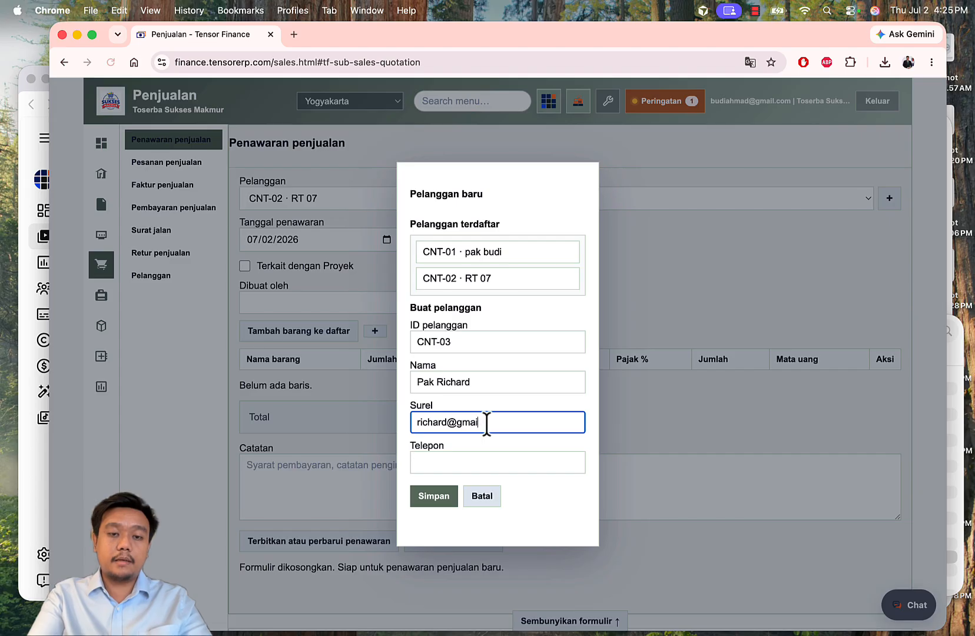
key(Tab)
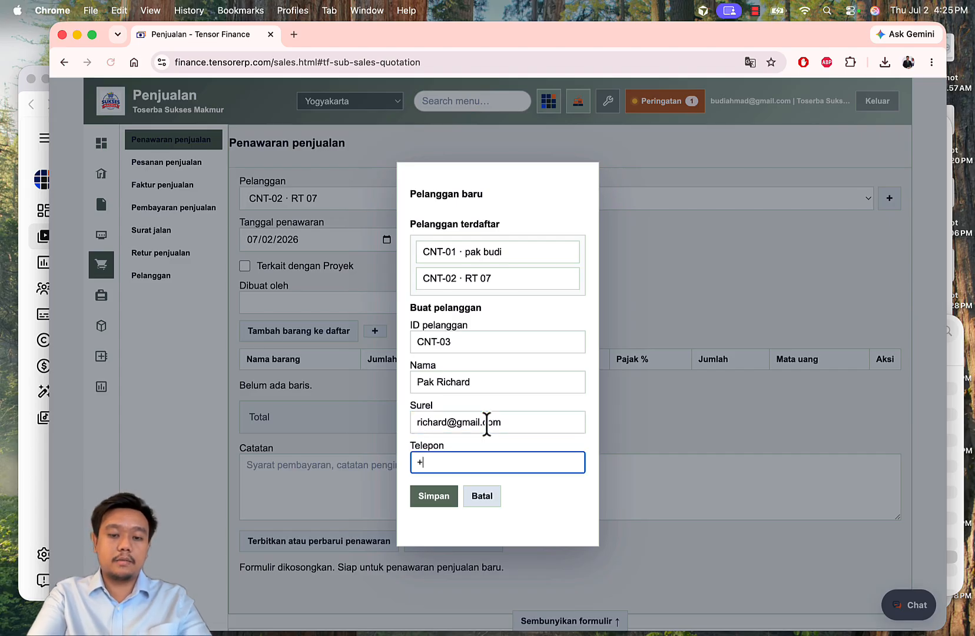
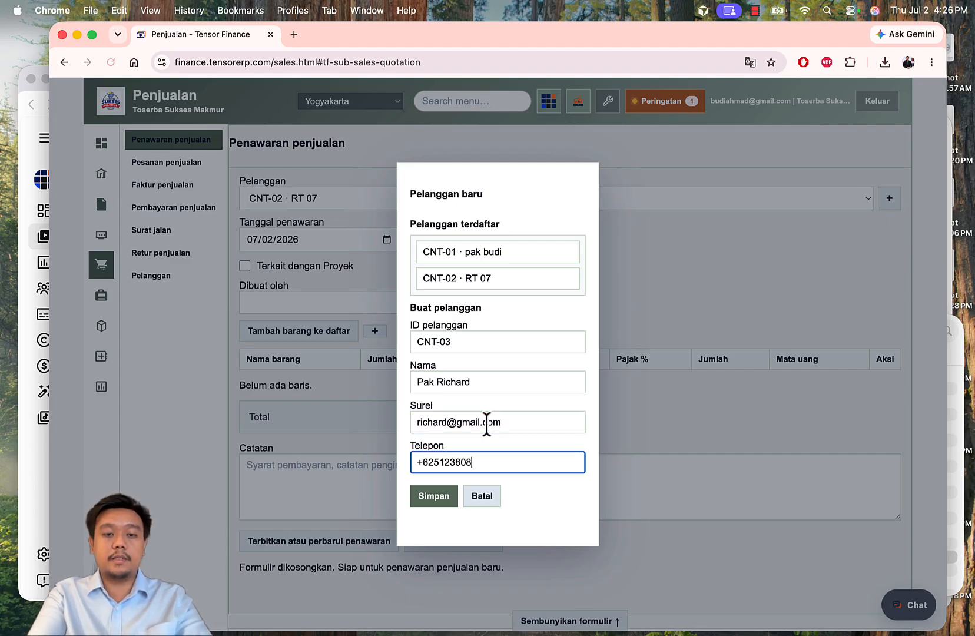
Step: Save the new customer, set the quotation number to SQ-002, and enter the creator's name
click(443, 500)
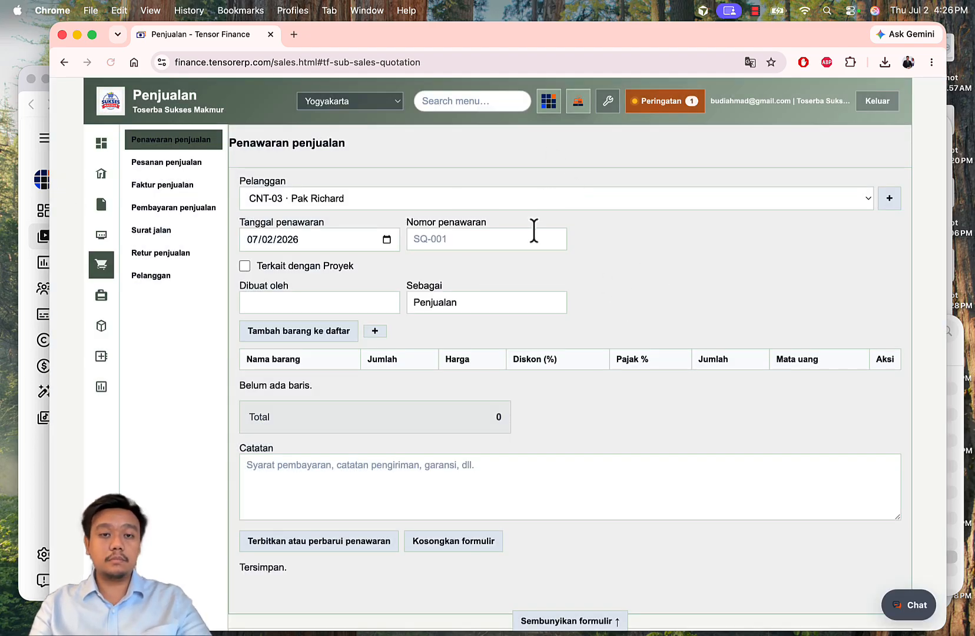
click(452, 238)
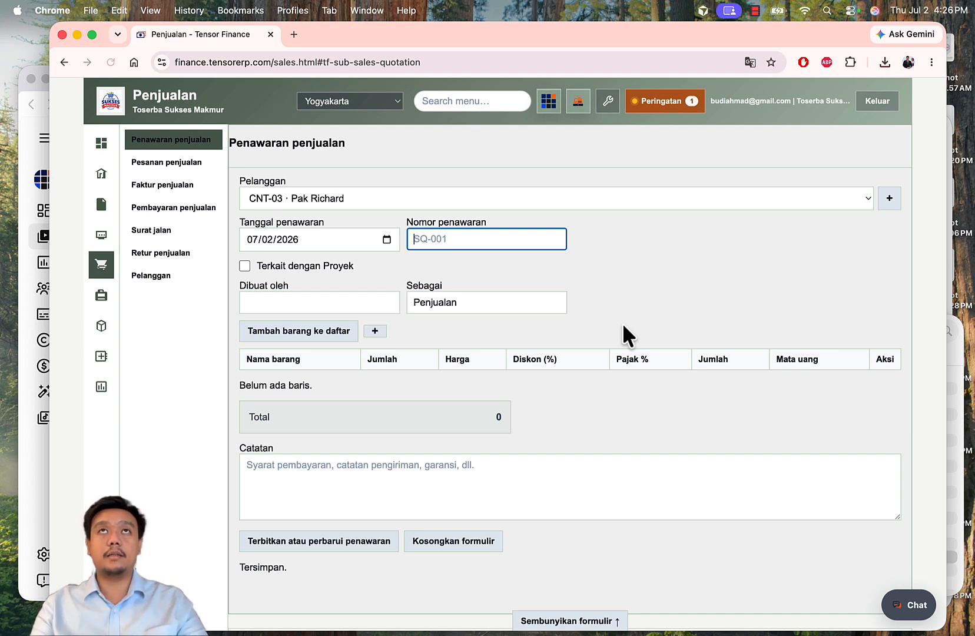
scroll(622, 323, down, 10)
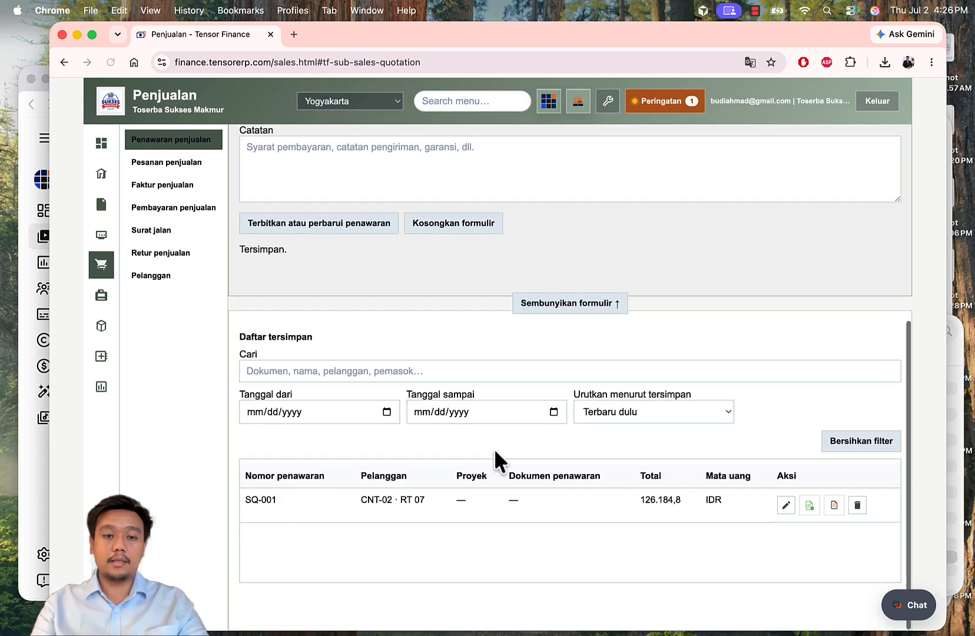
scroll(501, 524, up, 1)
scroll(500, 524, up, 10)
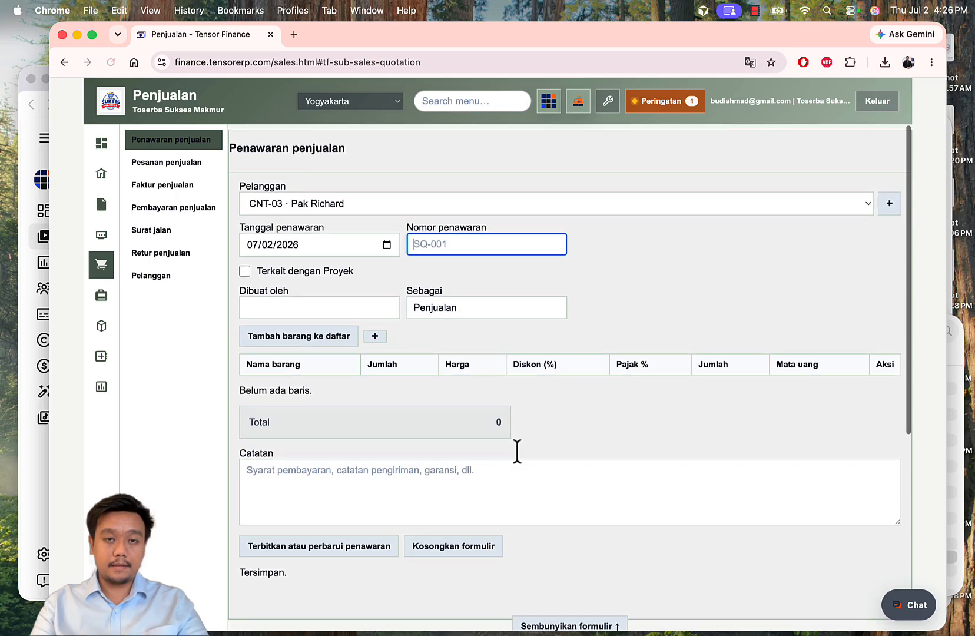
text(SQ)
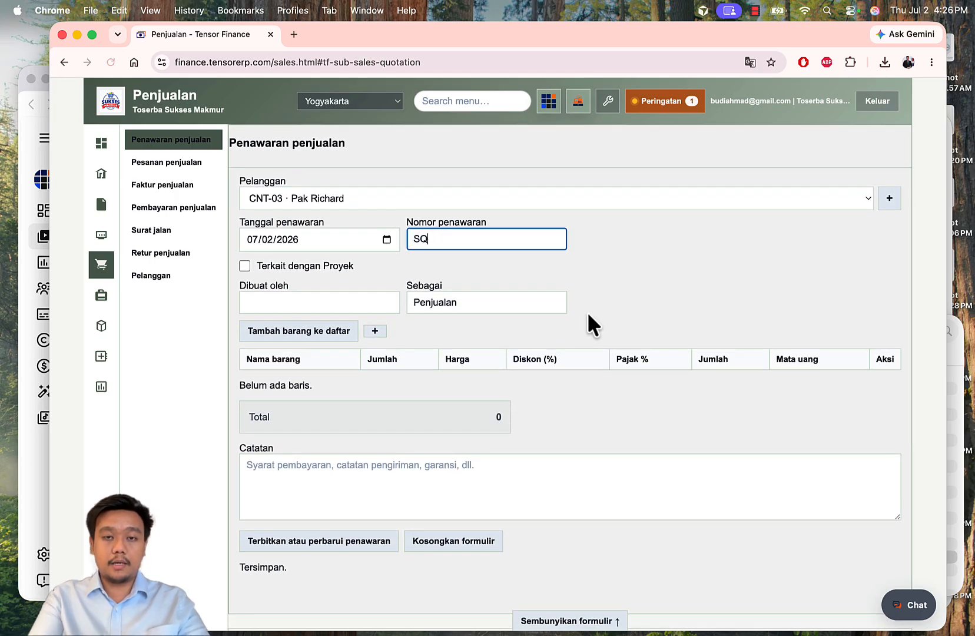
text(-002)
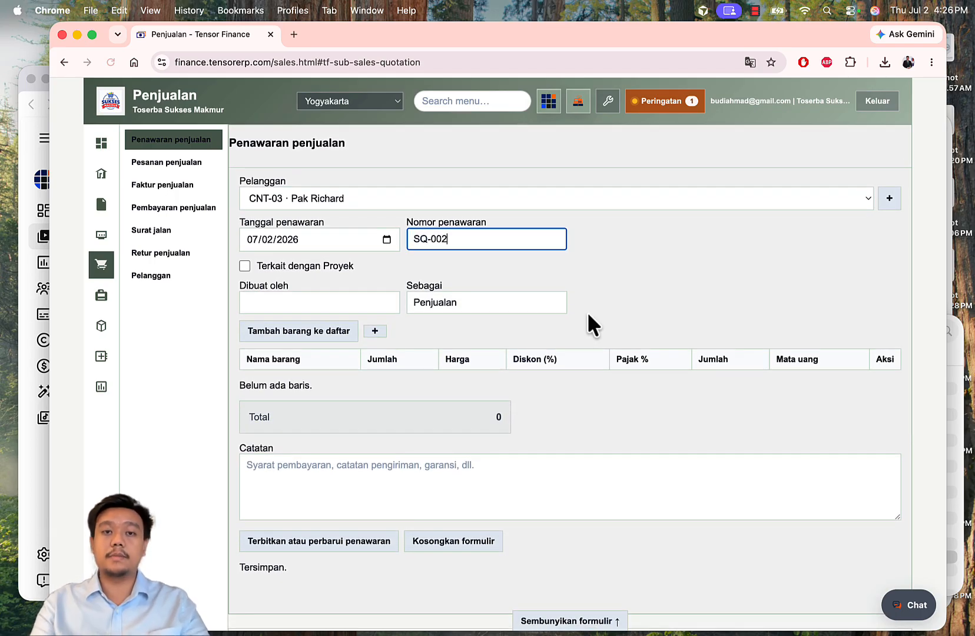
click(281, 302)
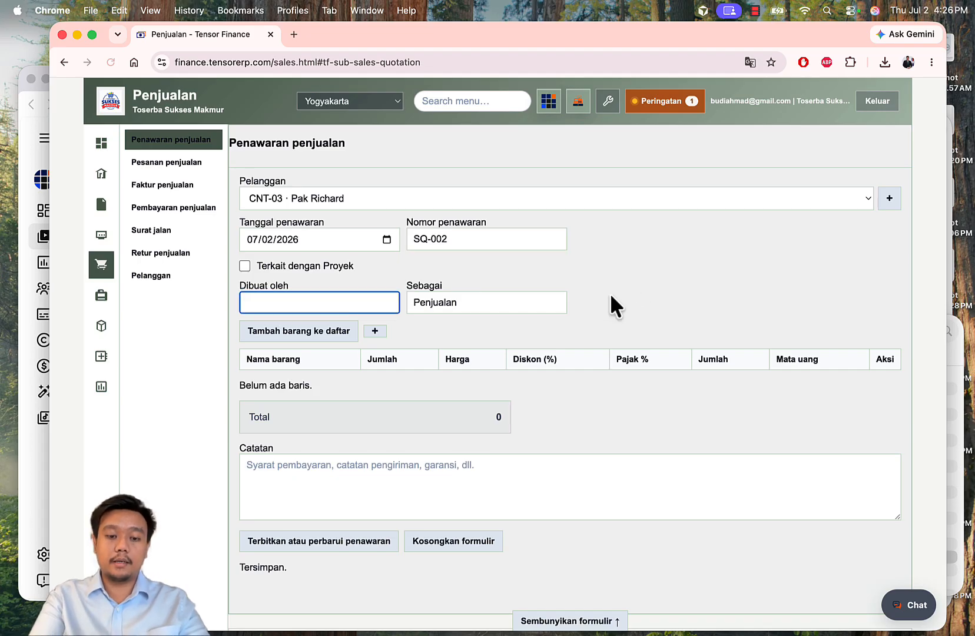
text(Ahmad)
click(757, 292)
scroll(757, 292, down, 1)
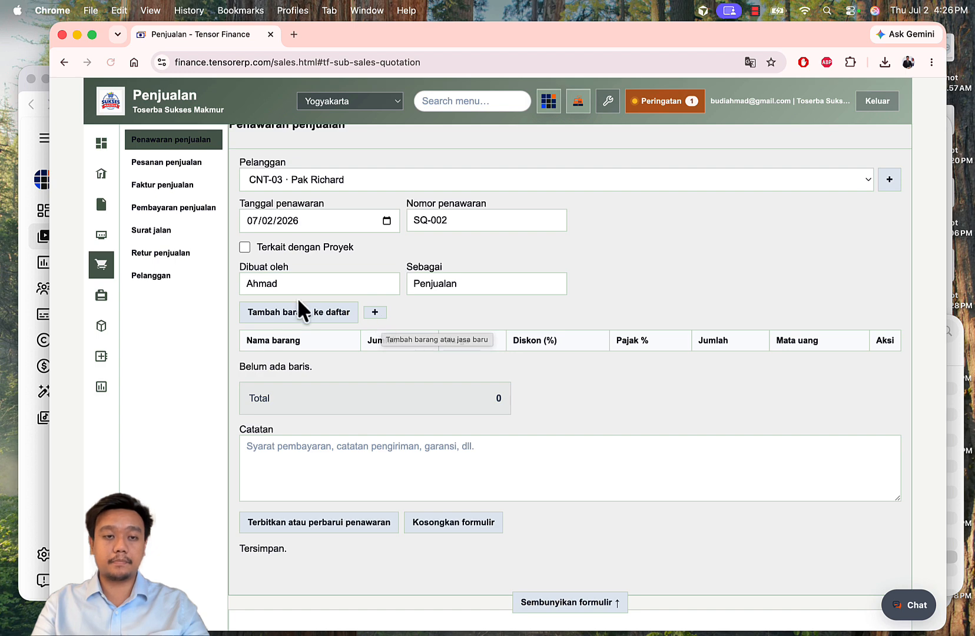
Step: Discard the blank item line and reload to reopen the draft SQ-002 form dated 07/02/2026
click(301, 317)
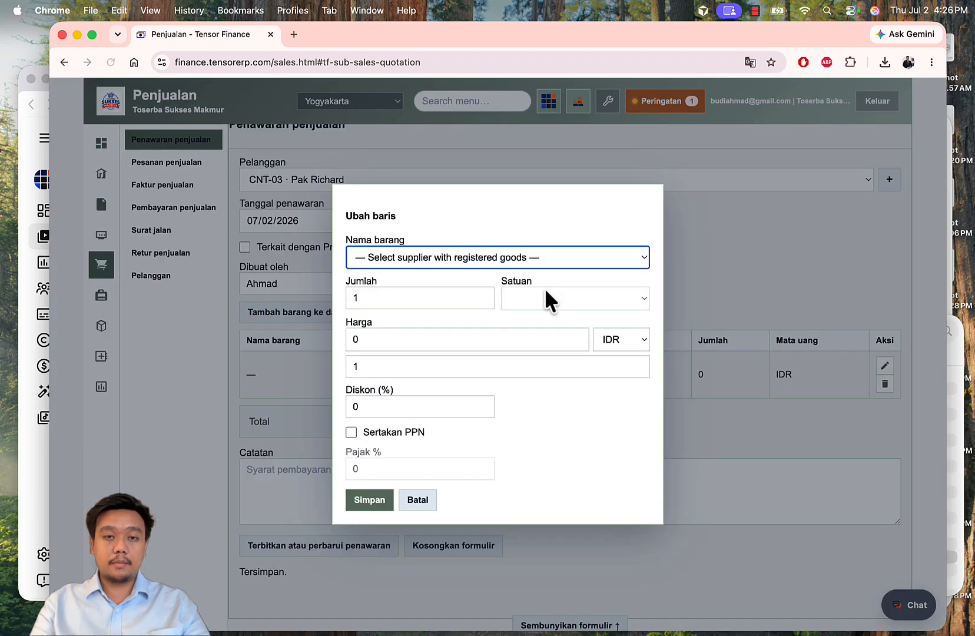
click(491, 256)
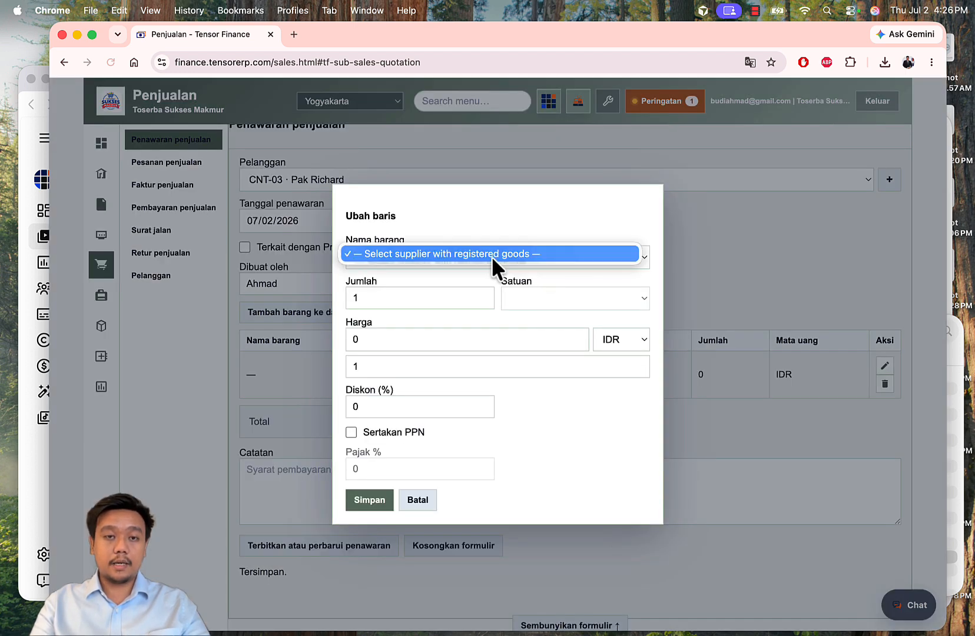
click(491, 256)
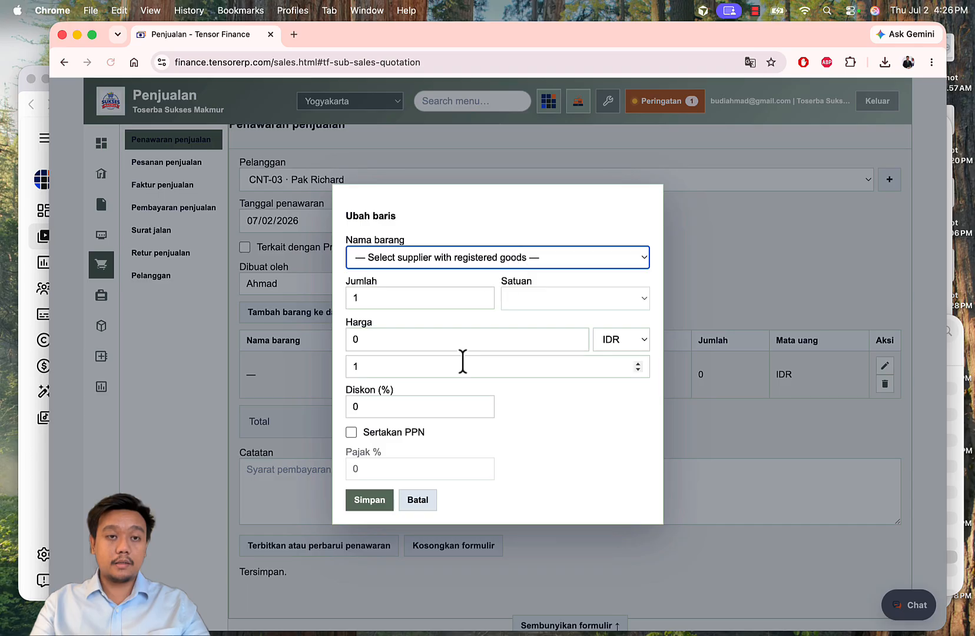
click(456, 257)
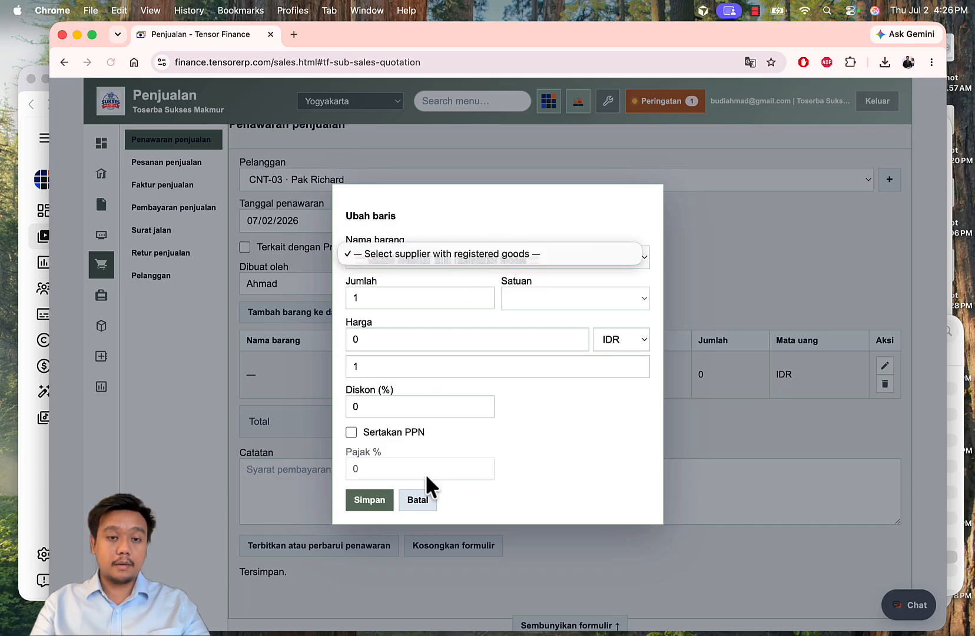
click(418, 503)
click(415, 499)
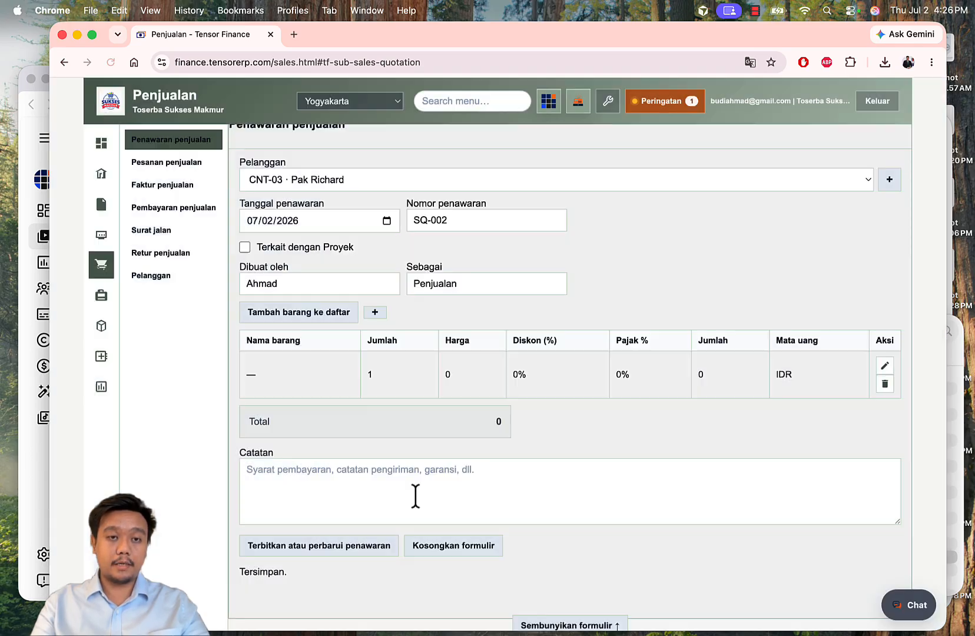
scroll(535, 371, up, 2)
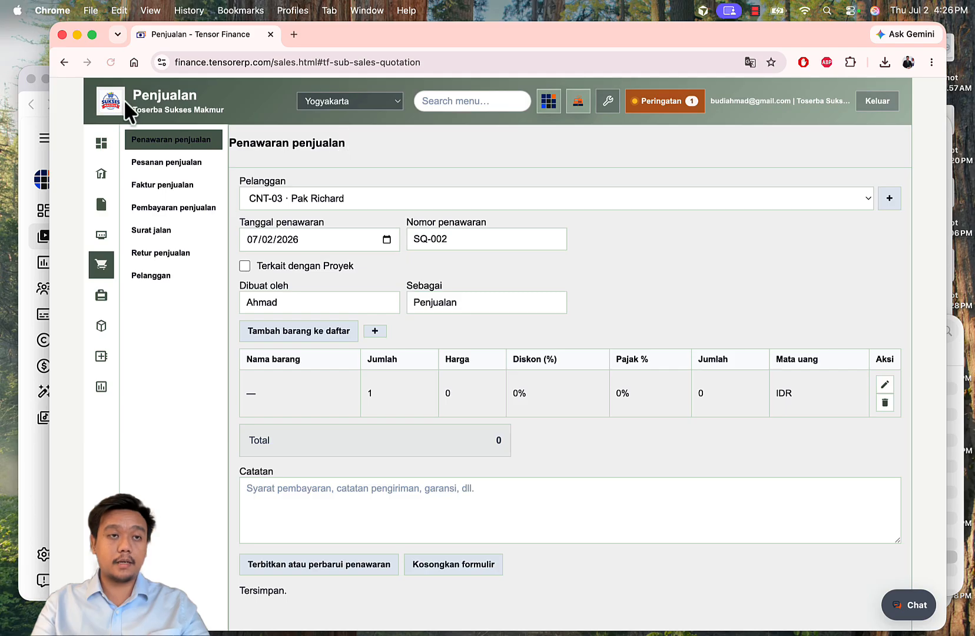
click(110, 63)
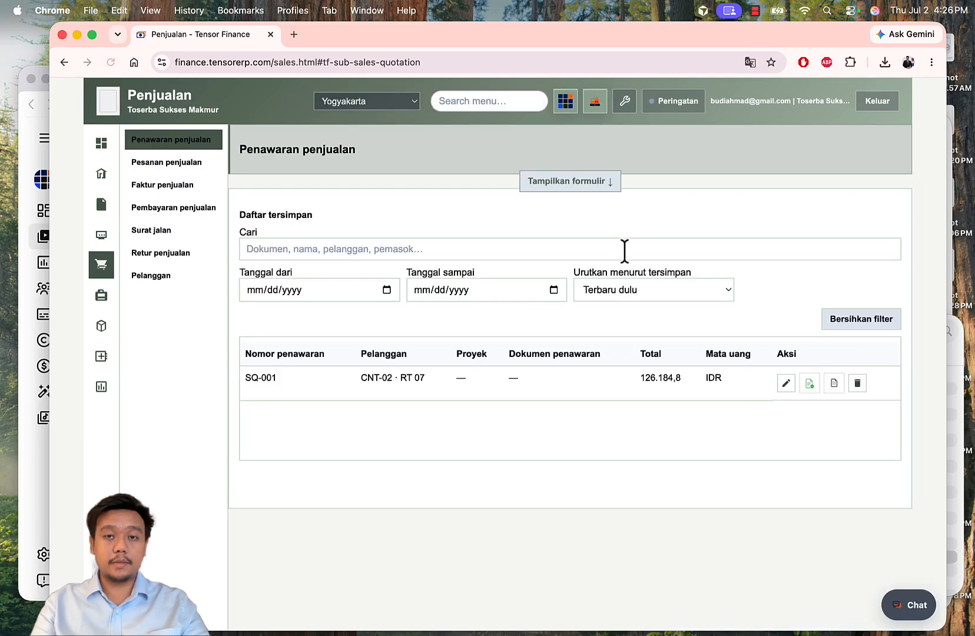
click(575, 185)
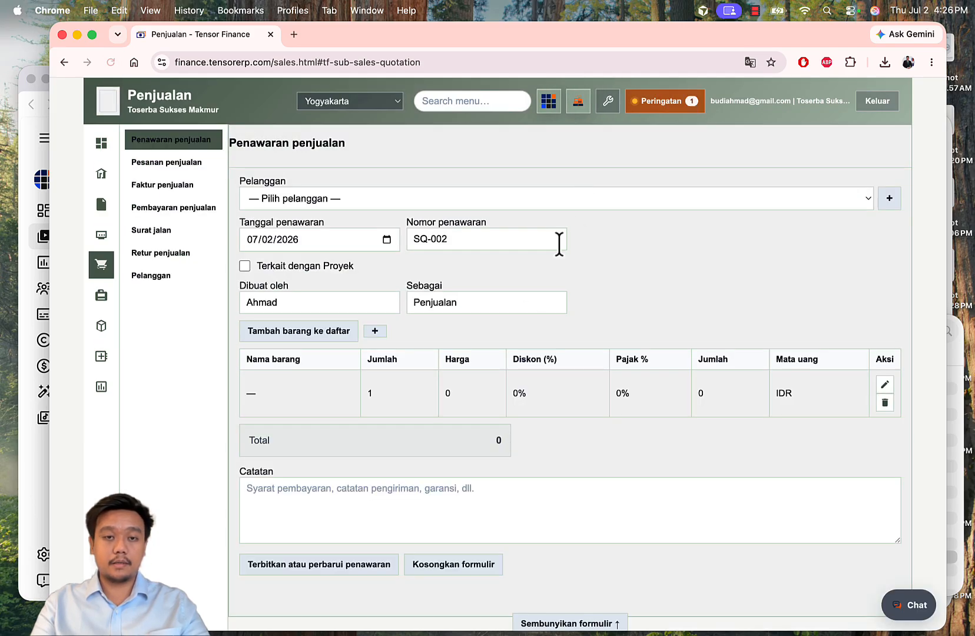
Step: Fill the first line with 14 PCS of BV-001 Minum Segar 500 mL at 2% discount
click(887, 391)
click(467, 251)
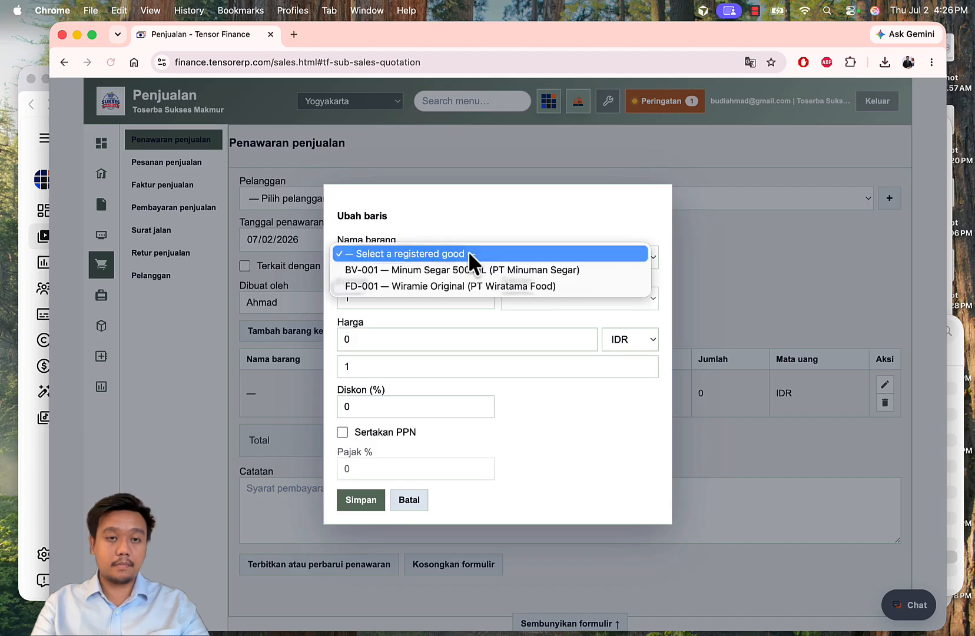
click(495, 269)
click(376, 299)
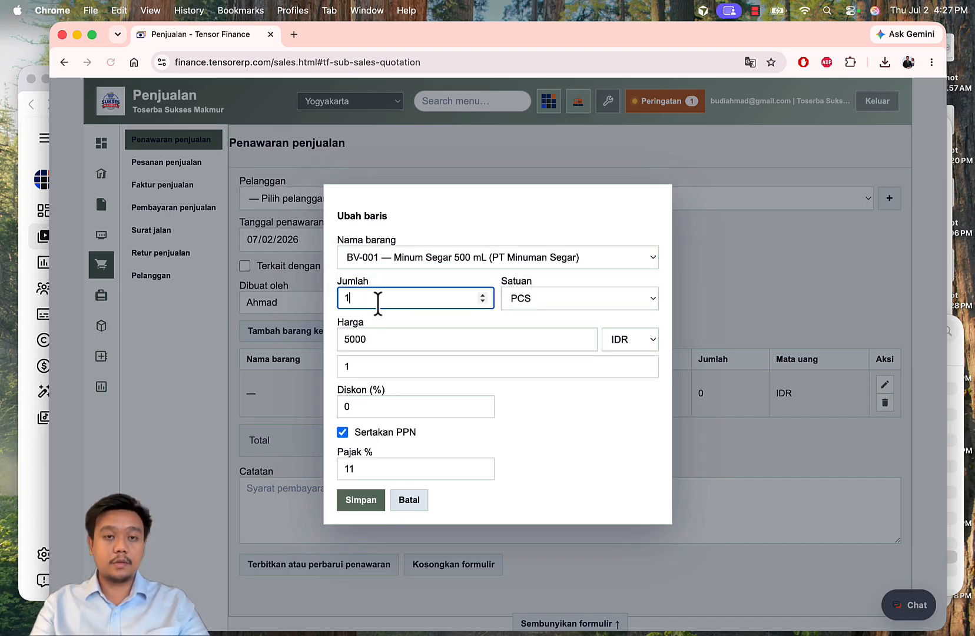
key(BackSpace)
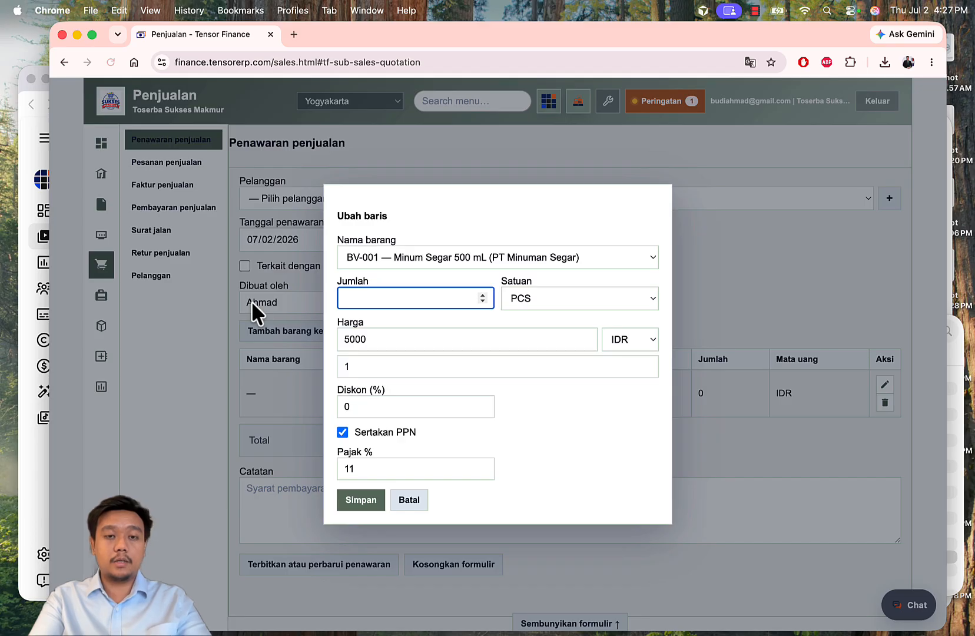
text(12)
key(Up)
key(Up)
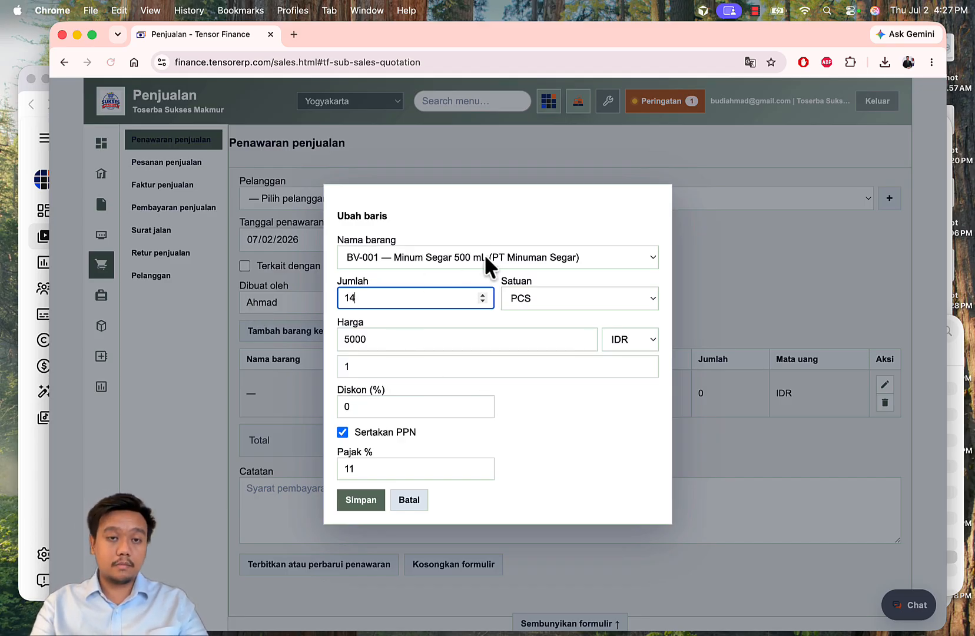
double_click(374, 406)
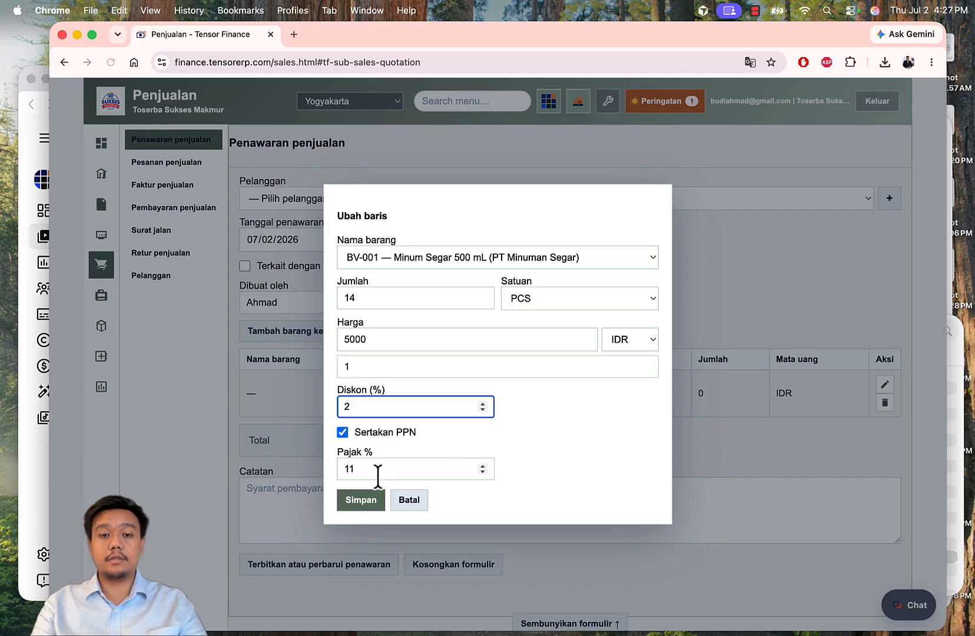
click(353, 501)
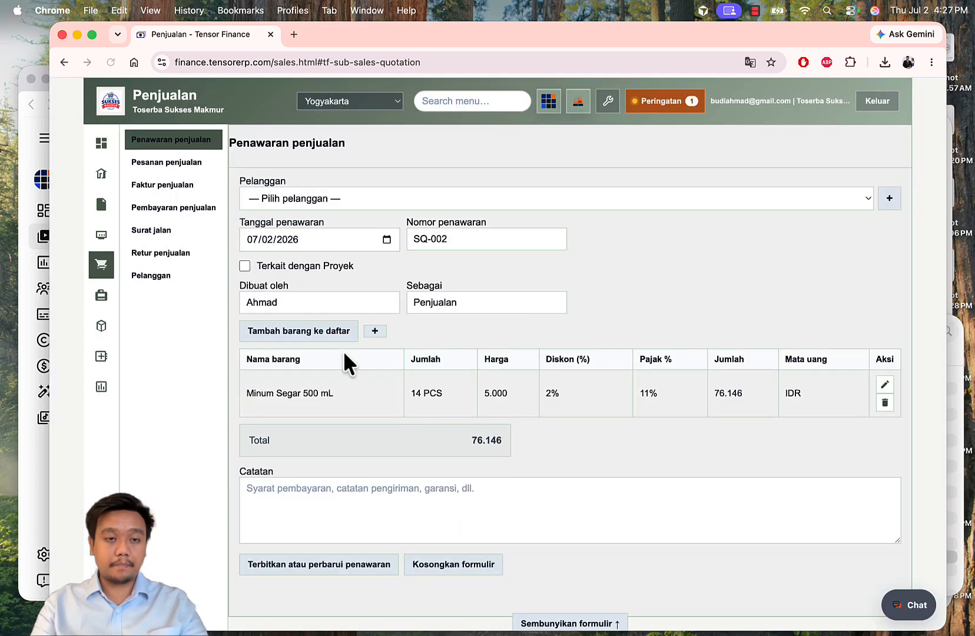
Step: Add 2 lusin of FD-001 Wiramie Original at 2.5% discount, bringing the total to 219.003
click(297, 330)
click(430, 250)
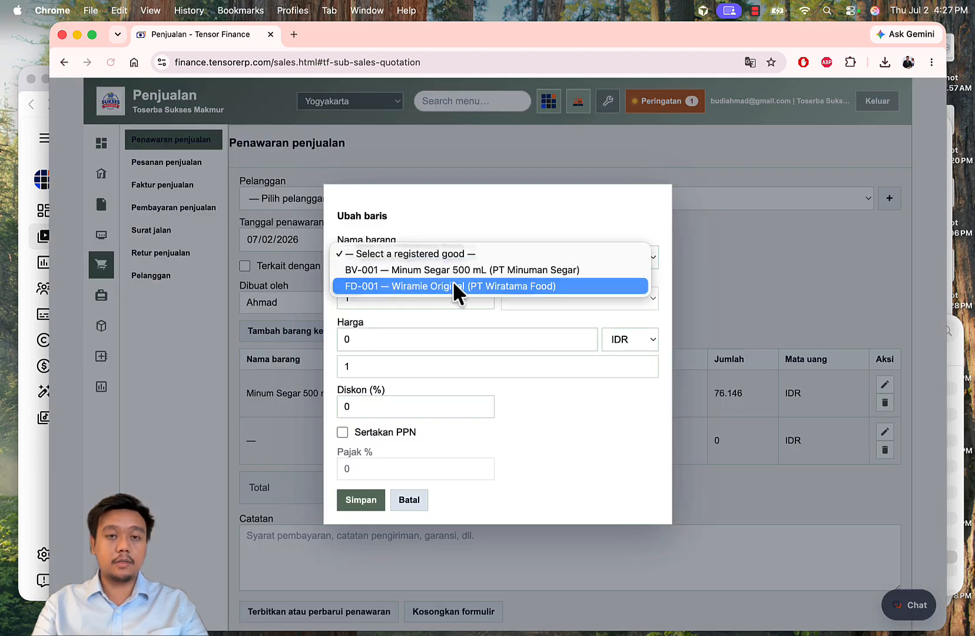
click(452, 280)
double_click(398, 298)
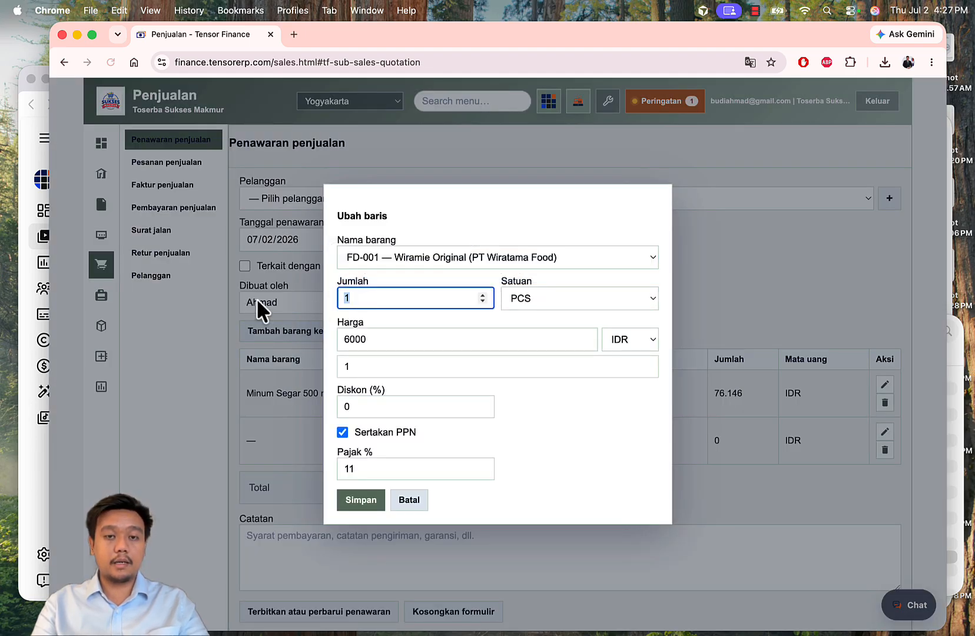
text(2)
click(542, 298)
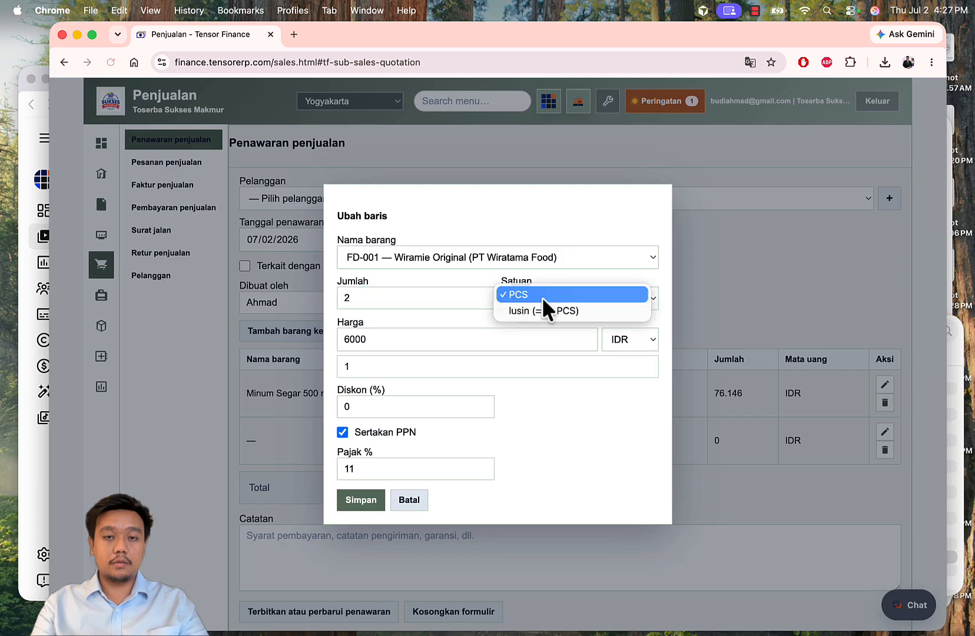
click(548, 310)
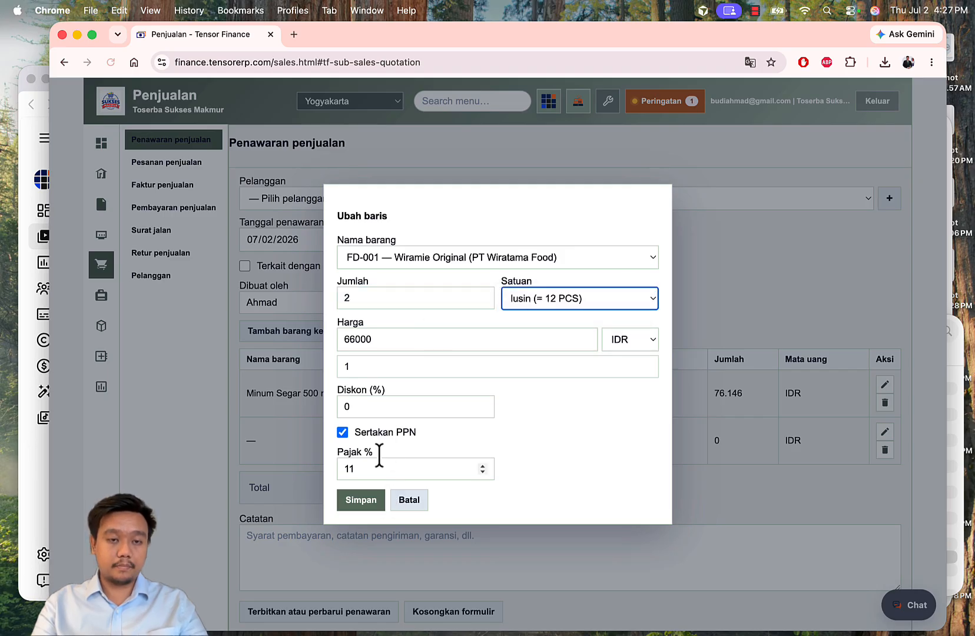
double_click(368, 406)
text(2.5)
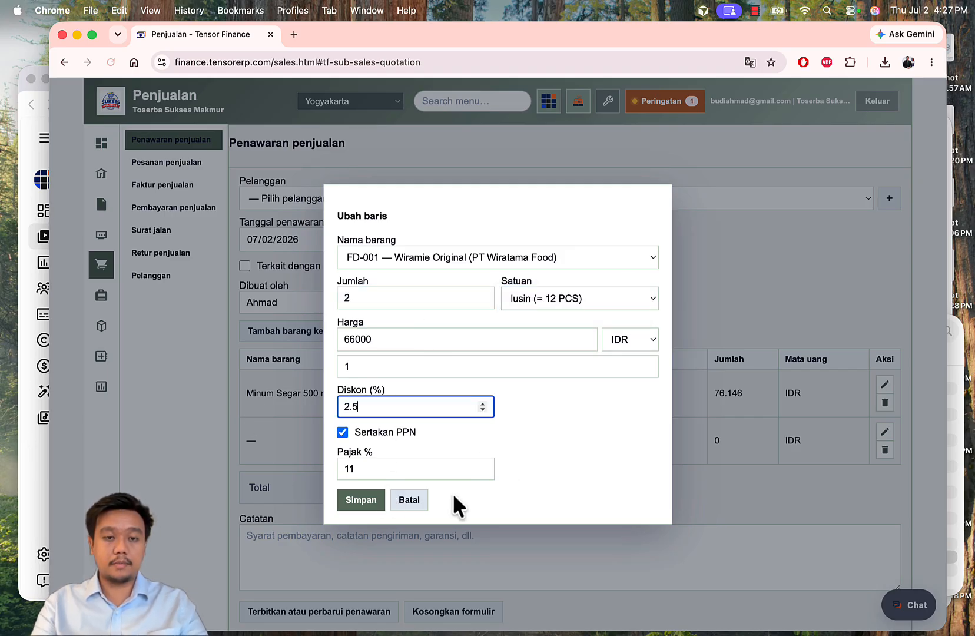
click(373, 498)
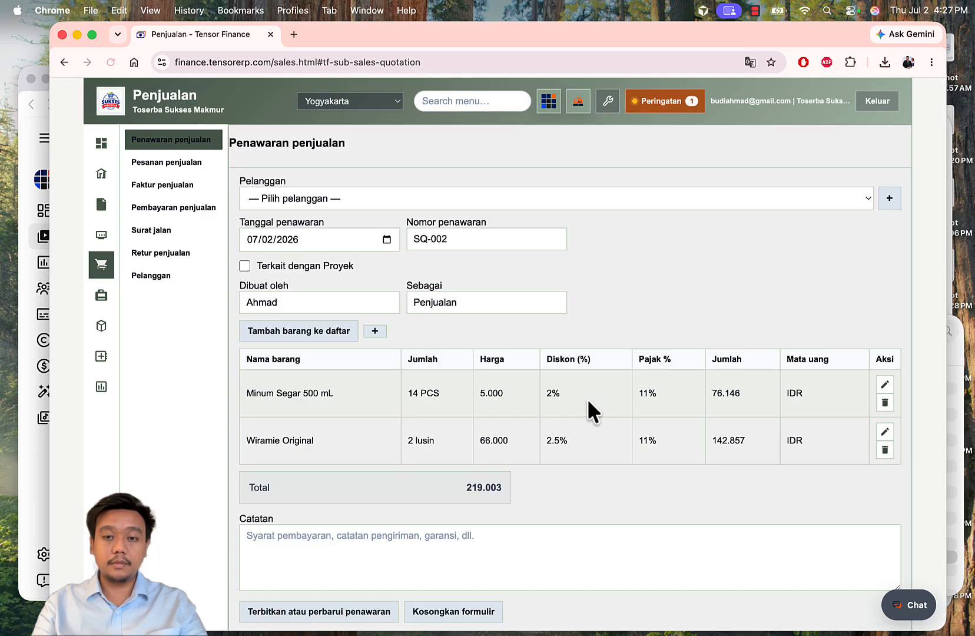
Step: Write the note 'Barang dikirim 2 kali' on quotation SQ-002 (total 219.003)
drag(447, 487, 532, 488)
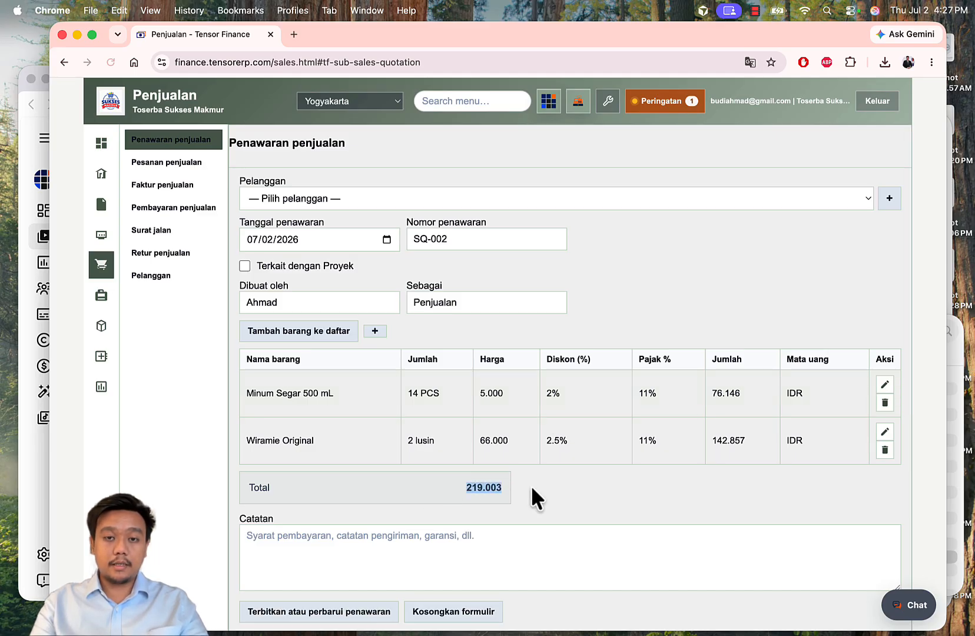
scroll(619, 500, down, 3)
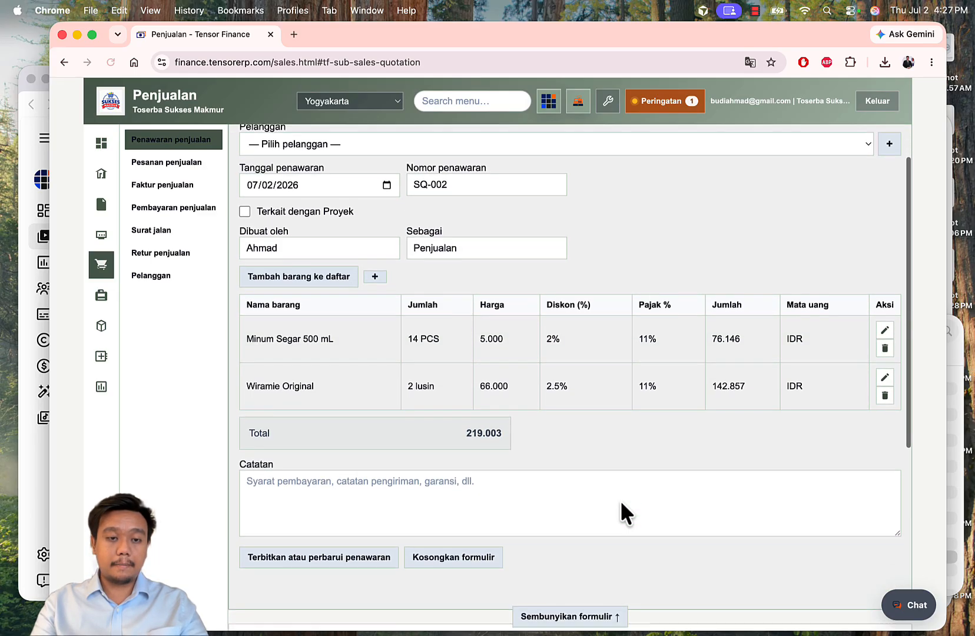
click(344, 463)
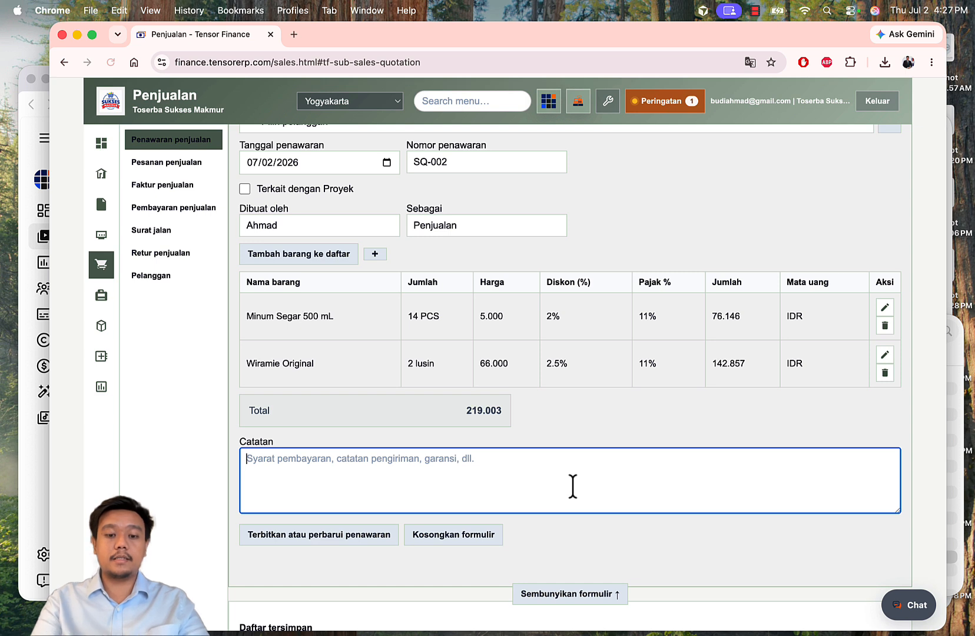
text(Barang diki)
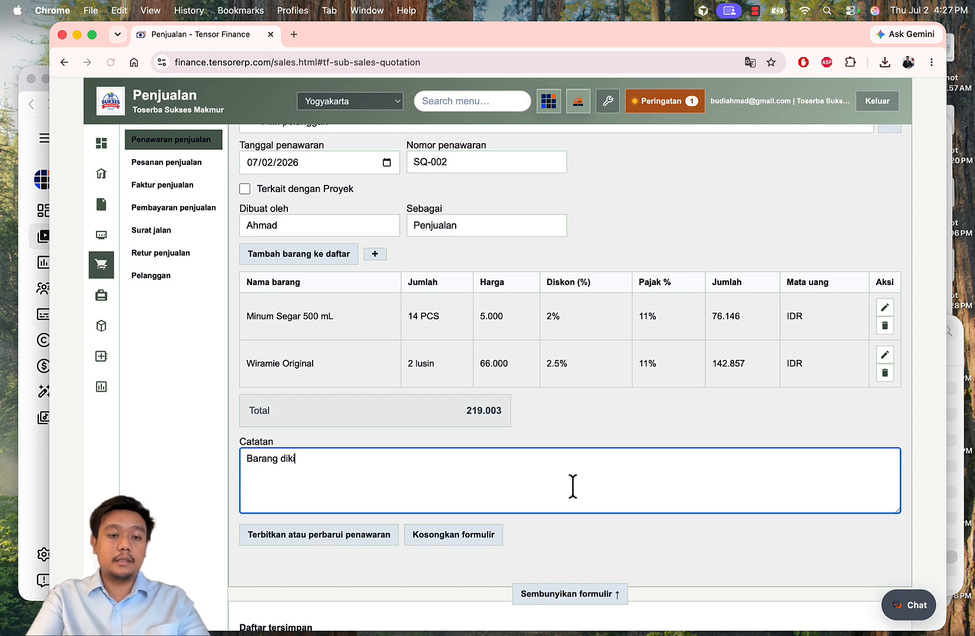
text(rim 2)
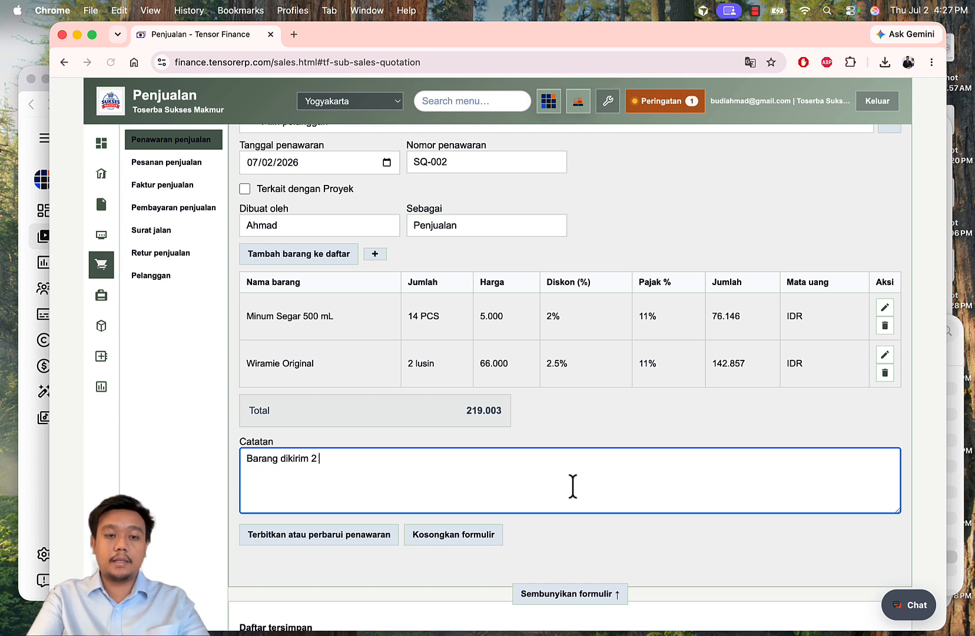
text( kal)
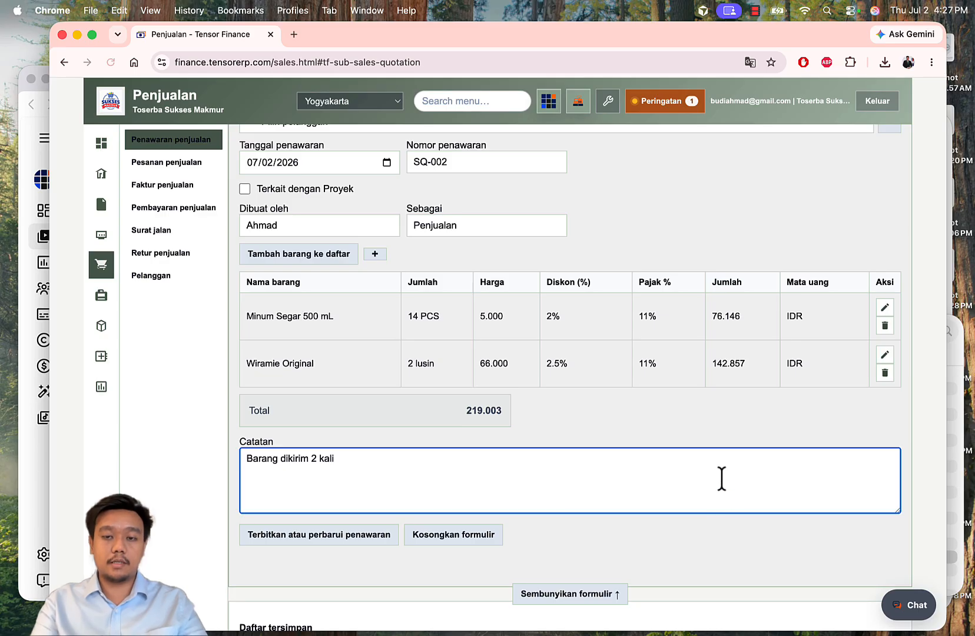
text(i)
scroll(720, 477, down, 3)
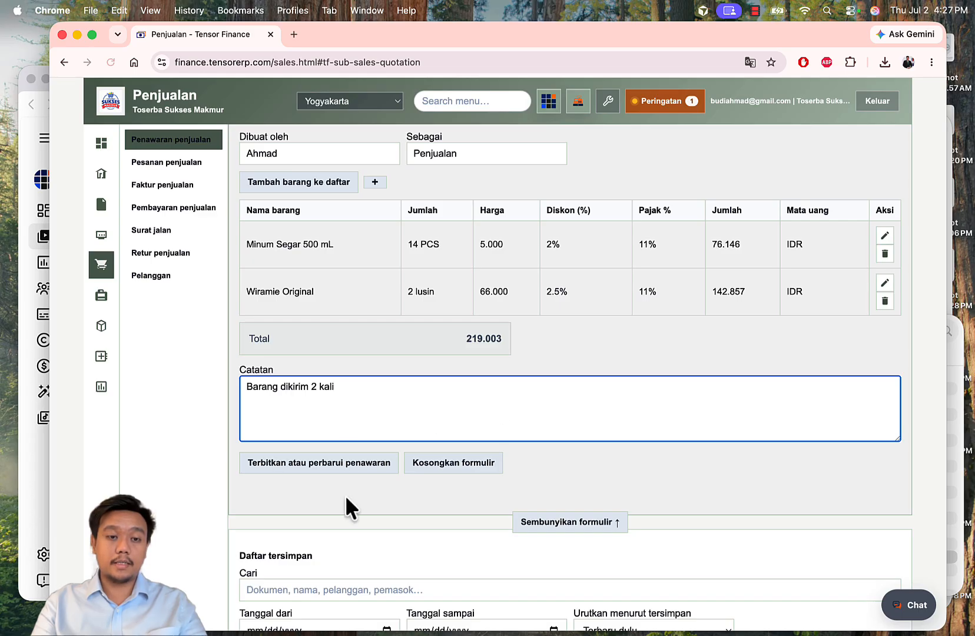
Step: Issue quotation SQ-002 and request its document from the saved list
click(368, 463)
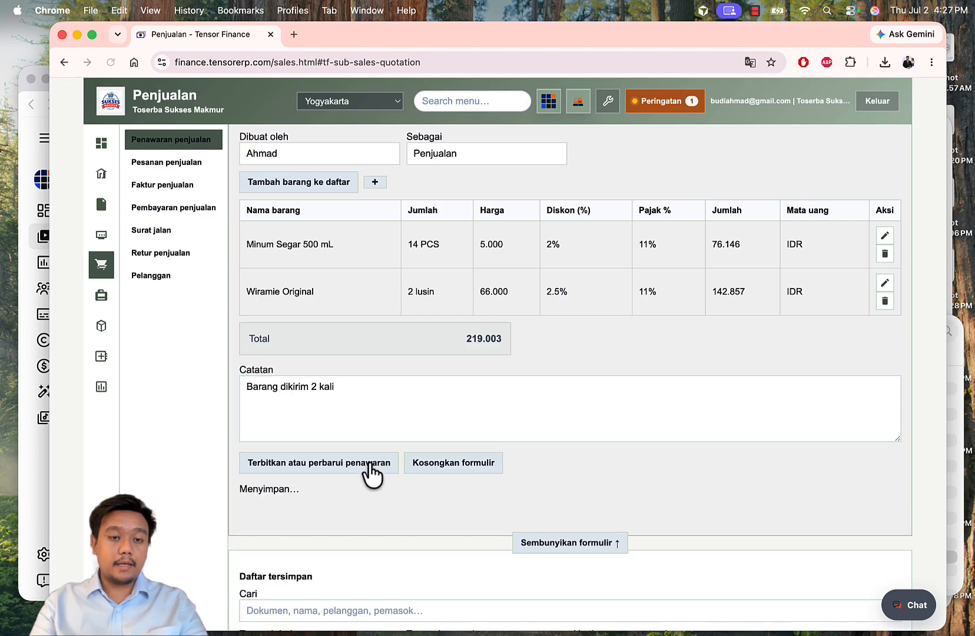
scroll(702, 412, down, 5)
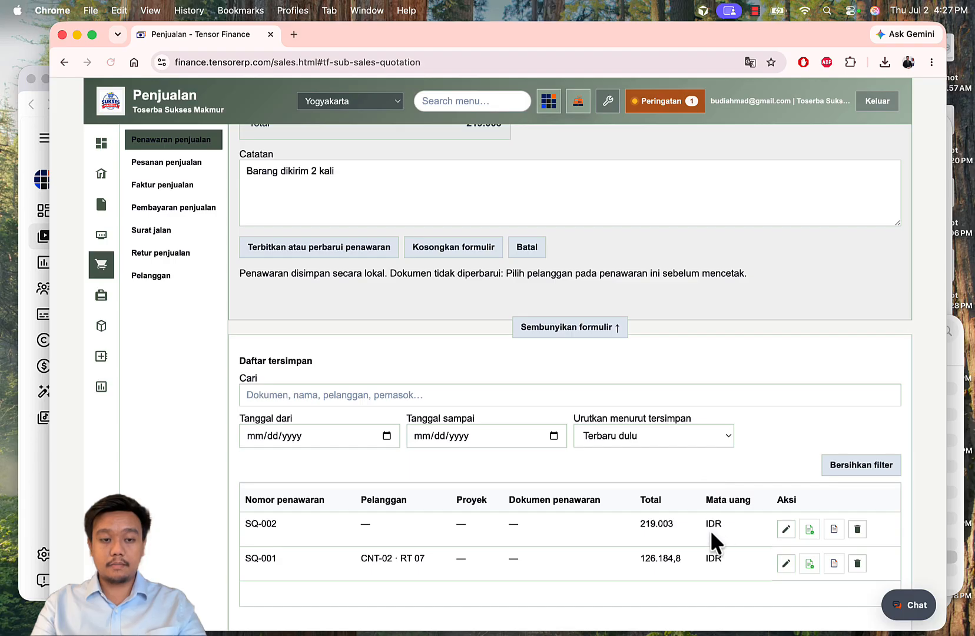
click(832, 528)
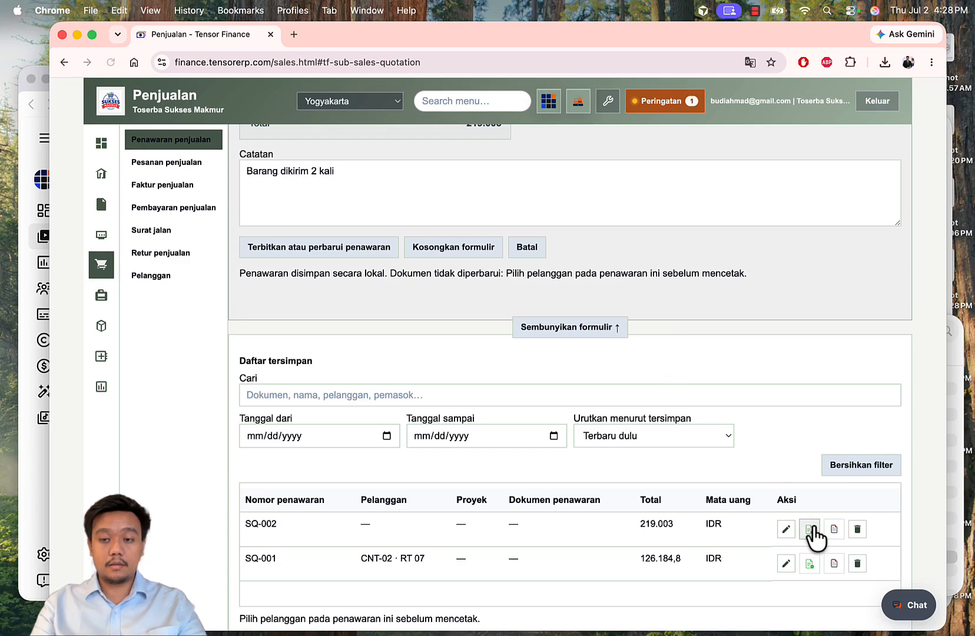
scroll(729, 465, up, 10)
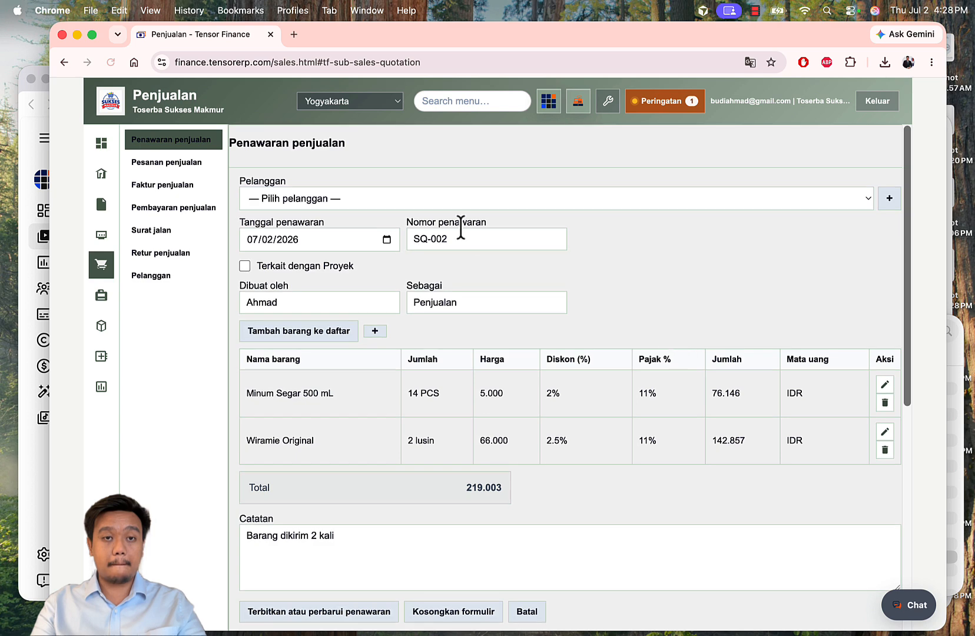
scroll(476, 277, down, 6)
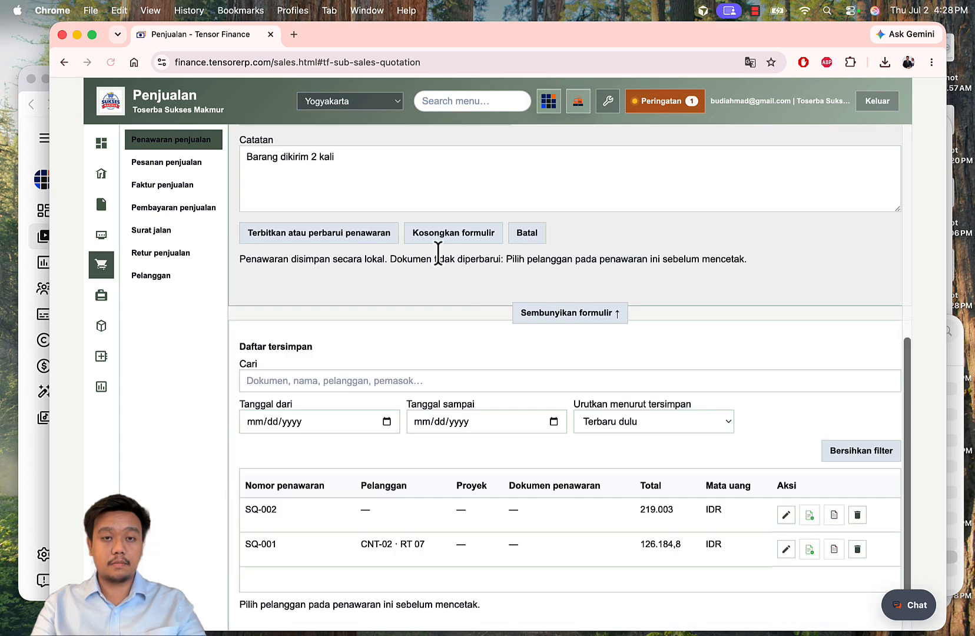
Step: Clear the form and load SQ-002 back from Daftar tersimpan for editing
click(448, 235)
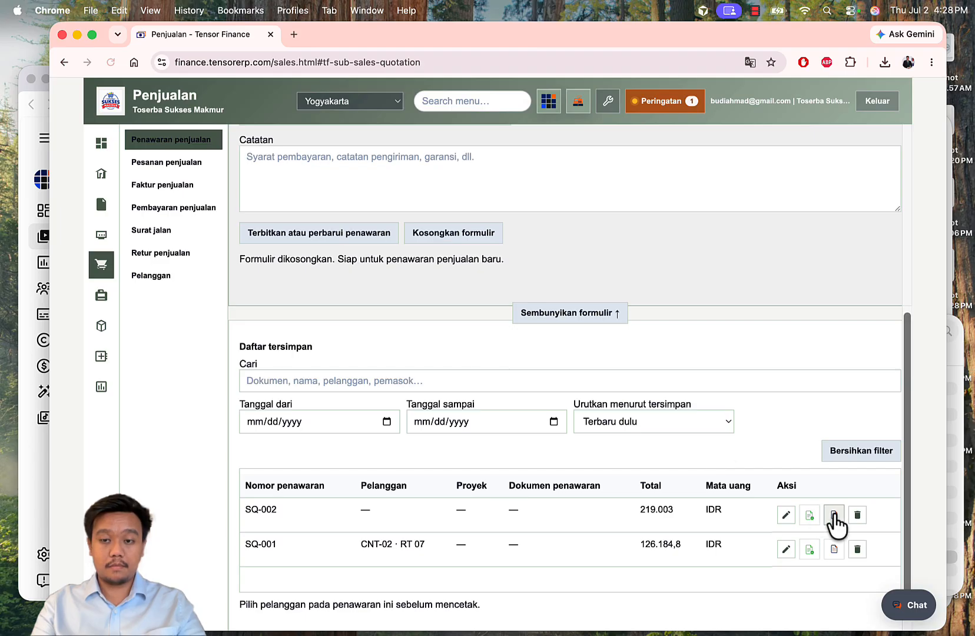
click(787, 516)
scroll(749, 439, down, 10)
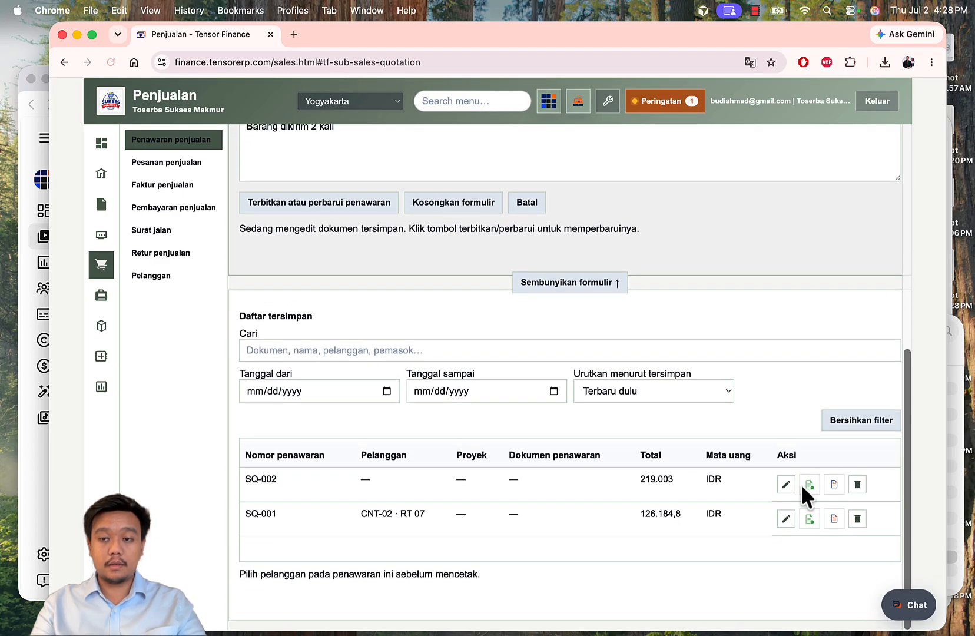
scroll(653, 387, up, 10)
scroll(465, 214, down, 4)
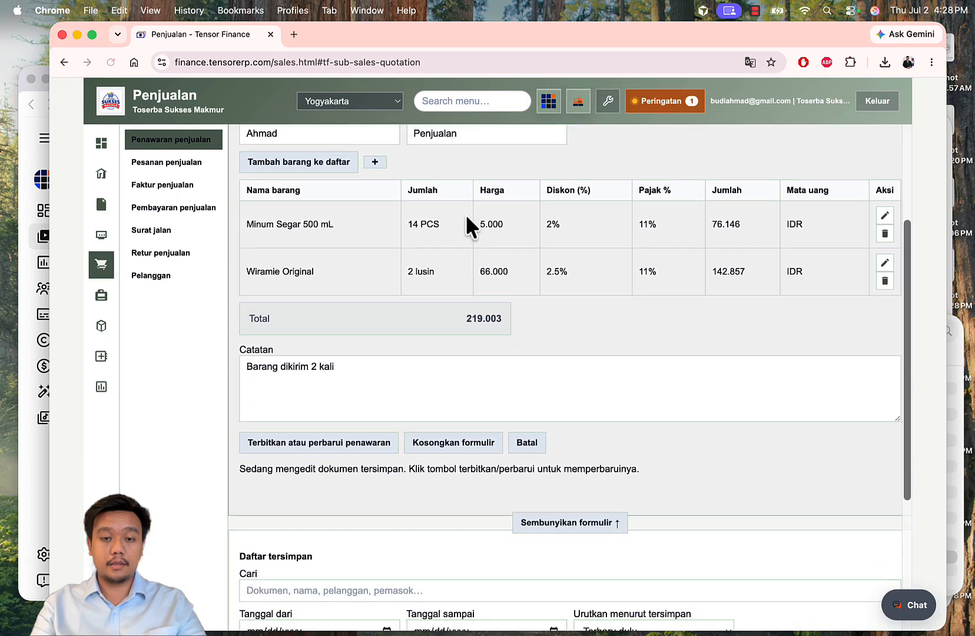
scroll(465, 215, down, 3)
Step: Select the customer for SQ-002, save the update, and generate its quotation document
click(376, 198)
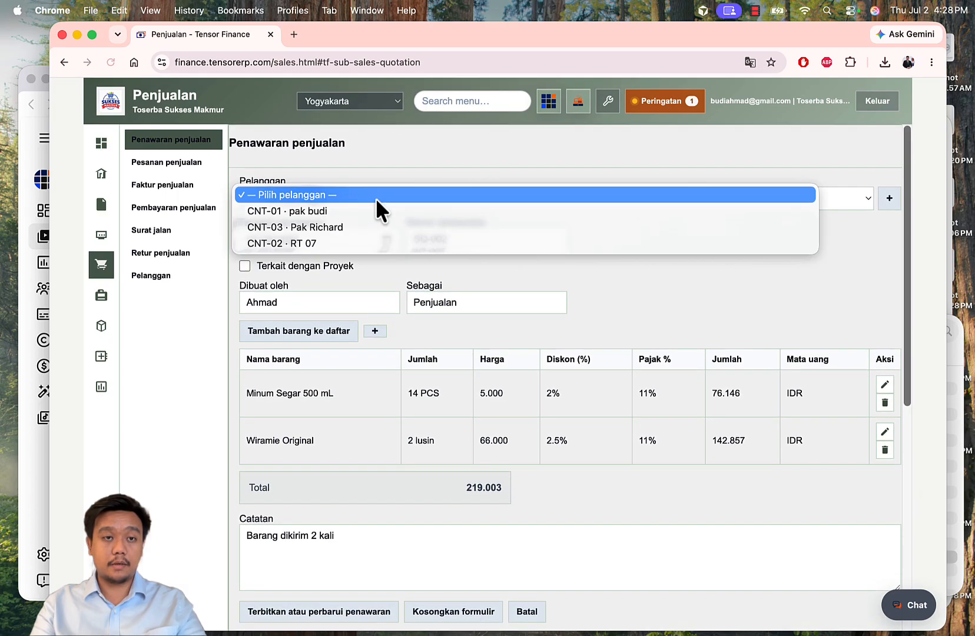
click(327, 227)
scroll(521, 279, down, 5)
click(340, 371)
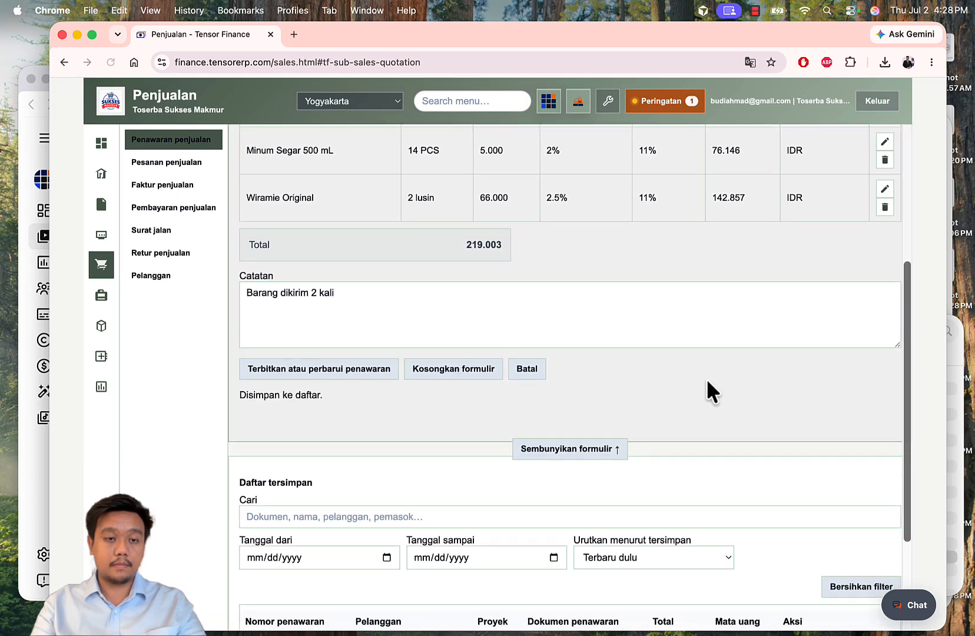
scroll(707, 381, down, 5)
click(840, 527)
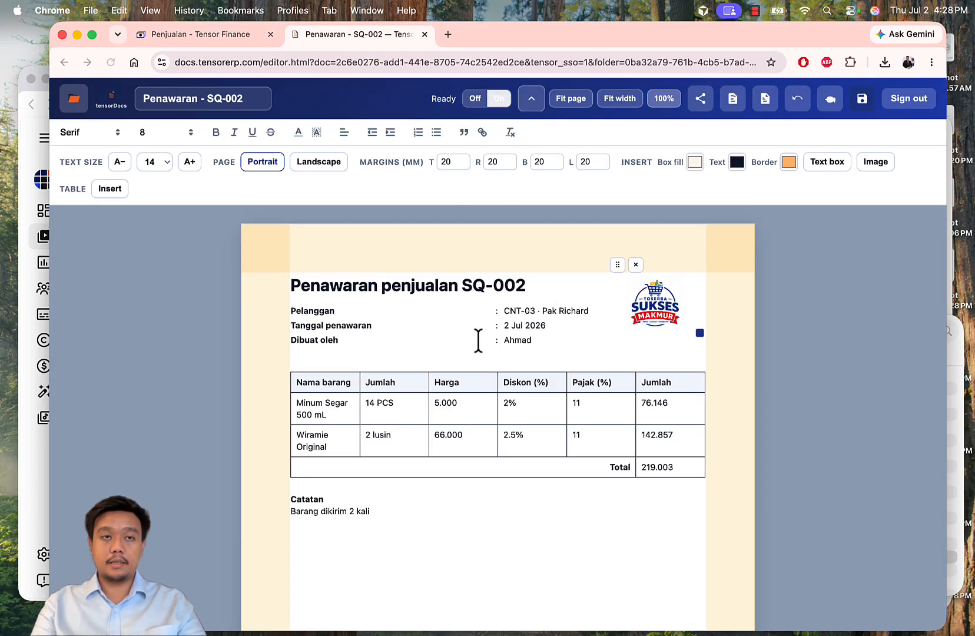
Step: Look over the SQ-002 quotation document in tensorDocs, stepping back to the quotation page and returning
scroll(463, 316, down, 2)
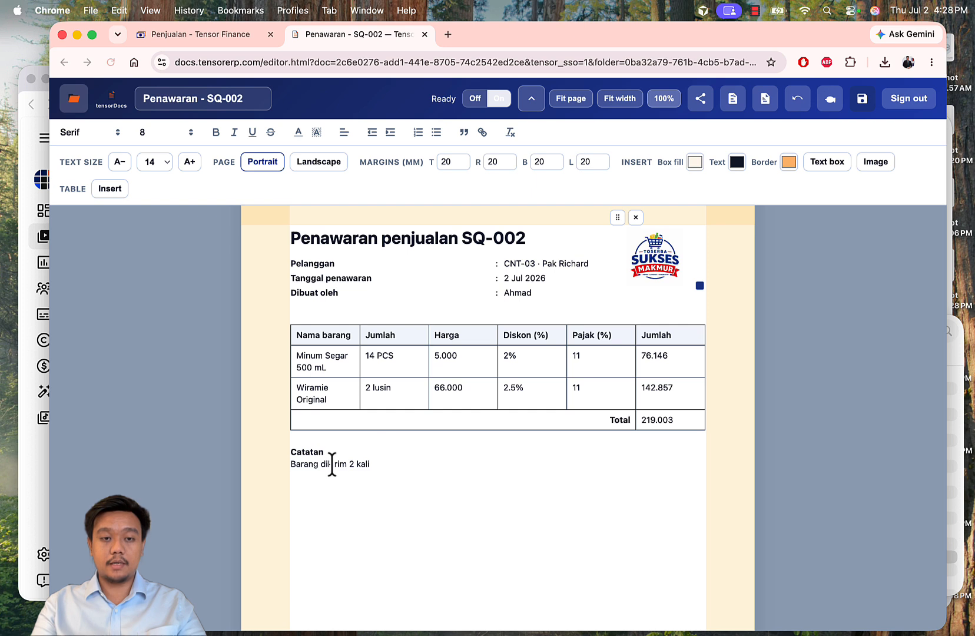
drag(331, 464, 348, 464)
click(618, 393)
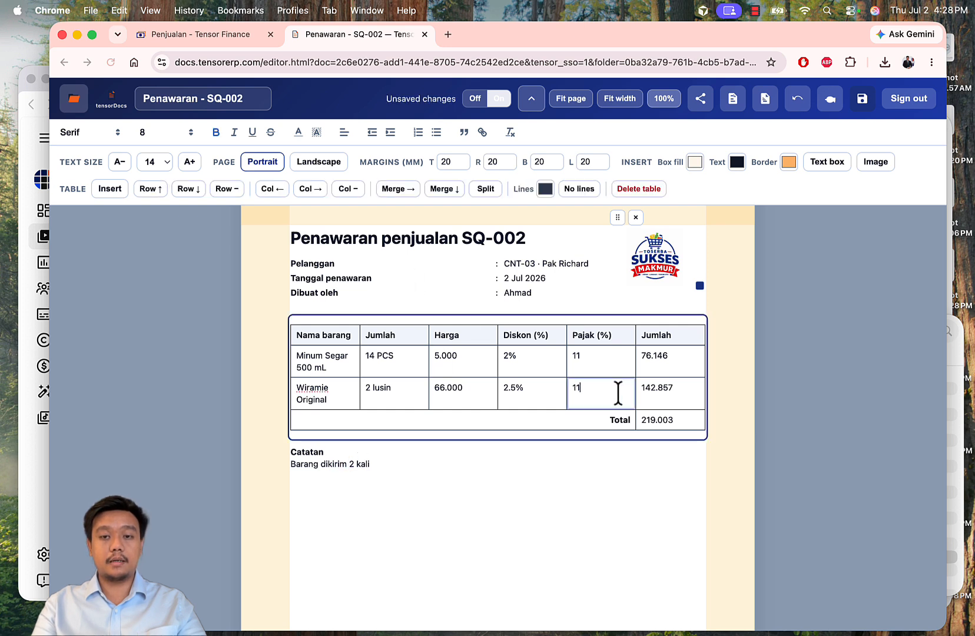
click(668, 379)
scroll(668, 379, down, 8)
scroll(647, 342, down, 1)
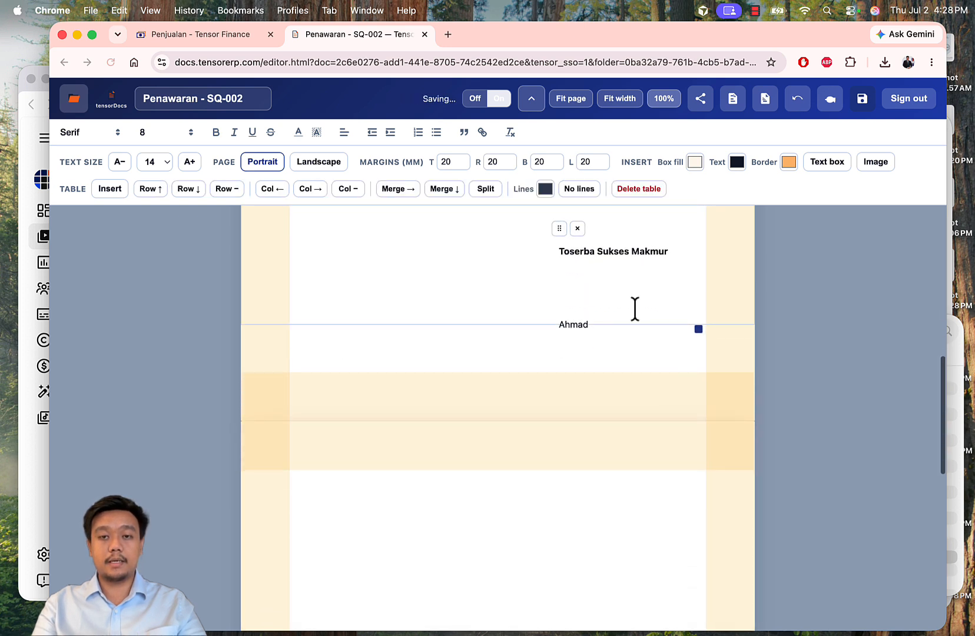
scroll(633, 306, down, 2)
scroll(632, 307, up, 2)
click(200, 31)
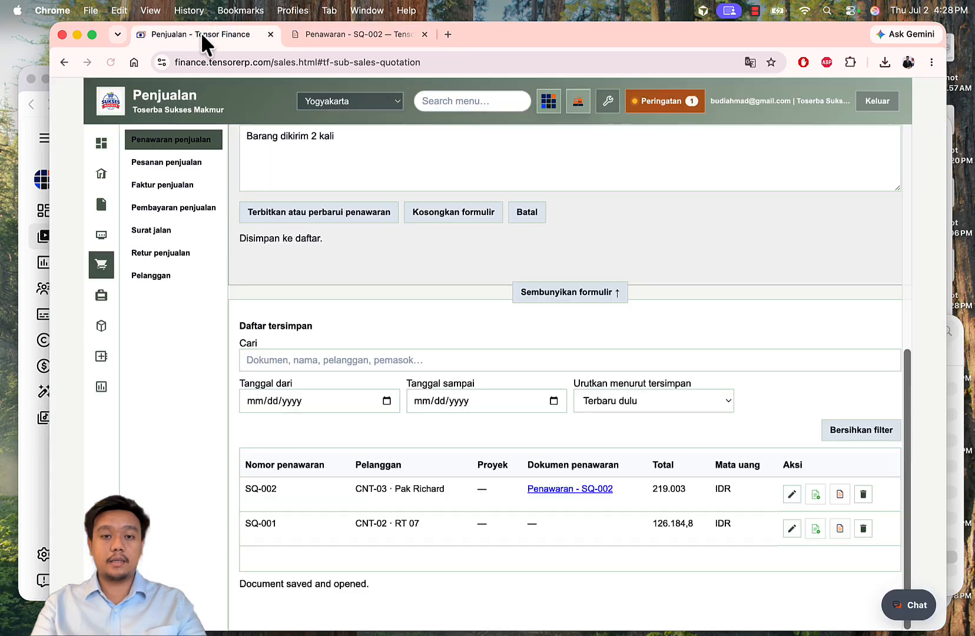
scroll(489, 375, up, 6)
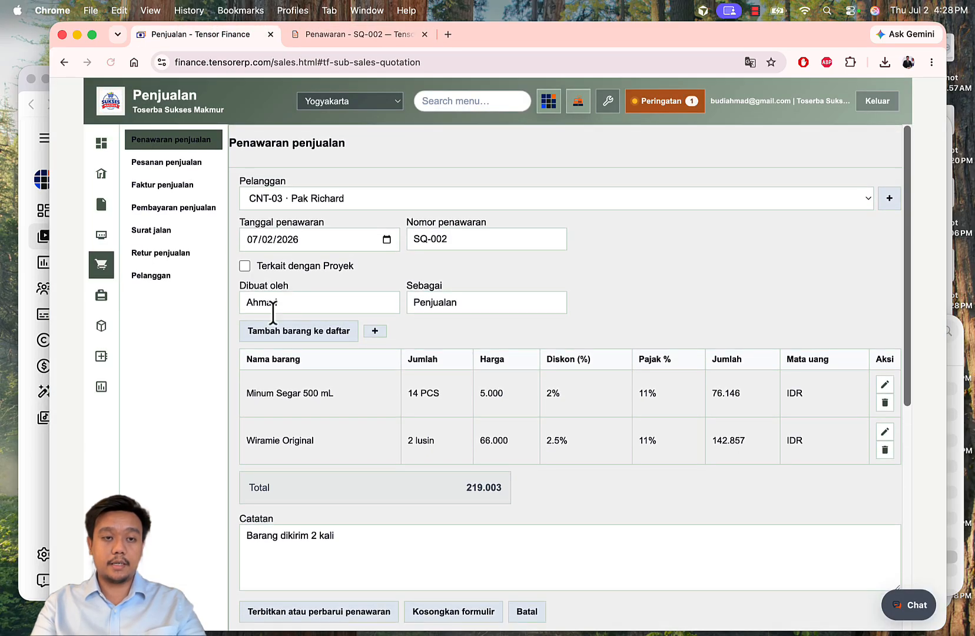
scroll(576, 345, down, 4)
click(353, 35)
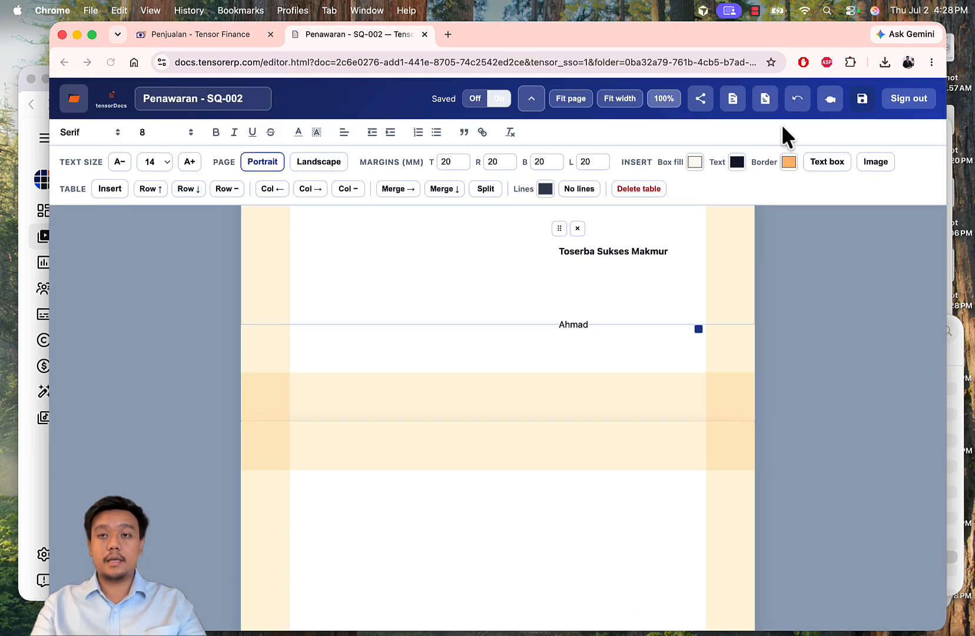
Step: Download Penawaran - SQ-002.pdf and review the one-page PDF with both items and 219.003 total
click(734, 105)
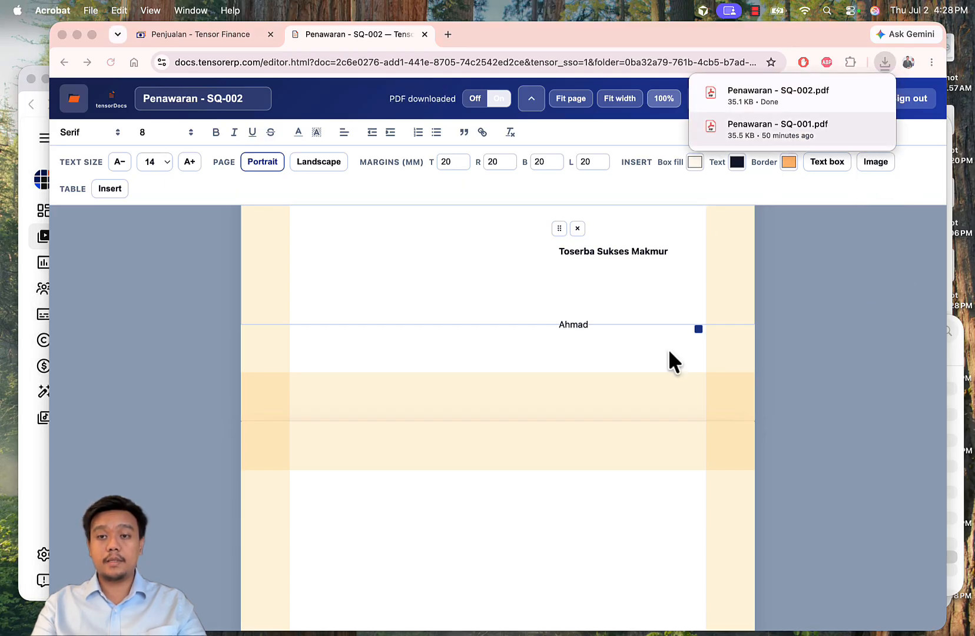
click(491, 599)
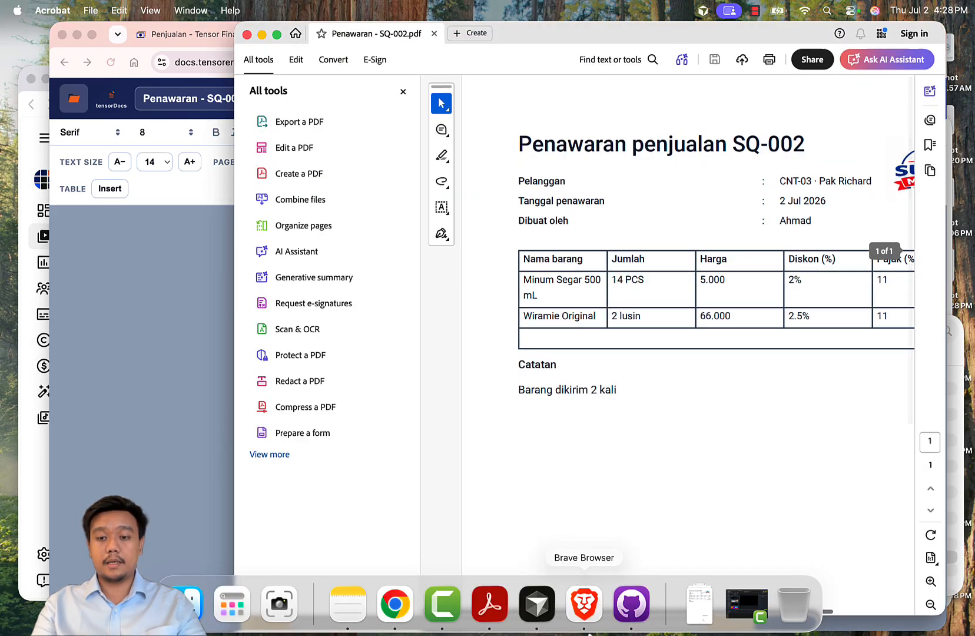
click(402, 92)
scroll(620, 269, down, 5)
scroll(621, 269, up, 5)
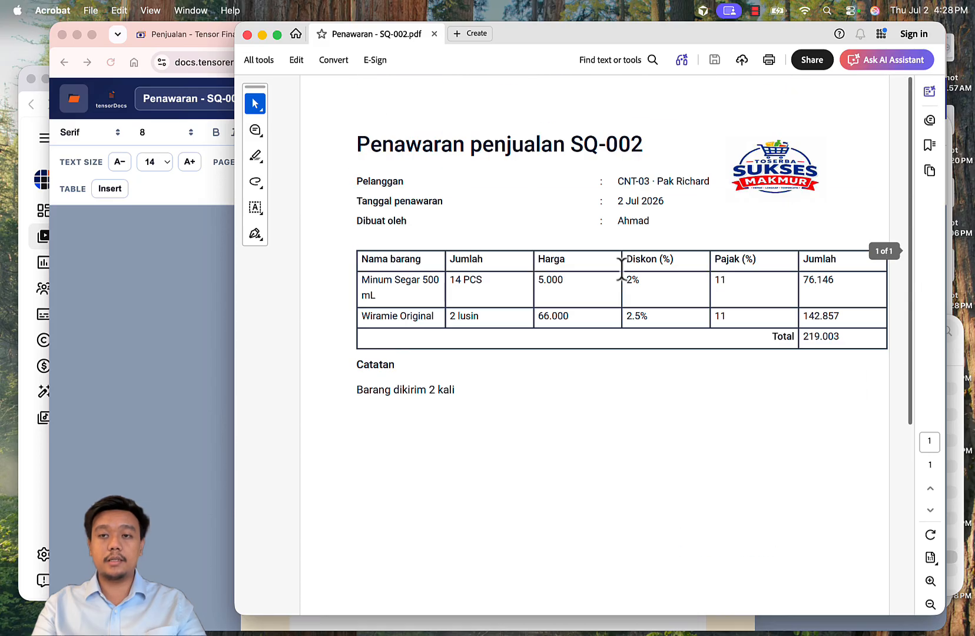
click(86, 365)
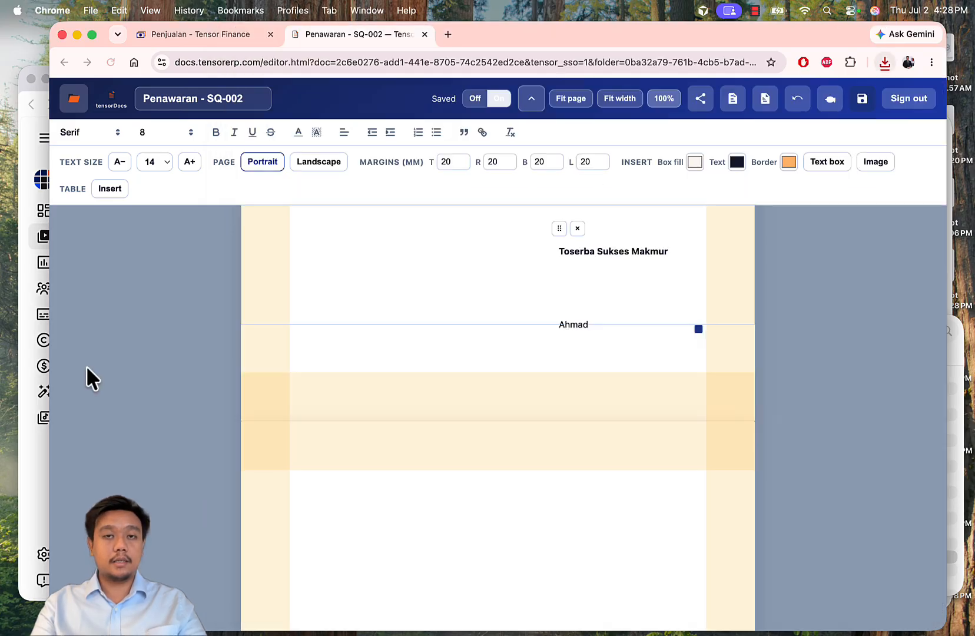
Step: Close the SQ-002 quotation tab and return to the sales orders list showing only SO-001
click(424, 34)
scroll(703, 409, down, 5)
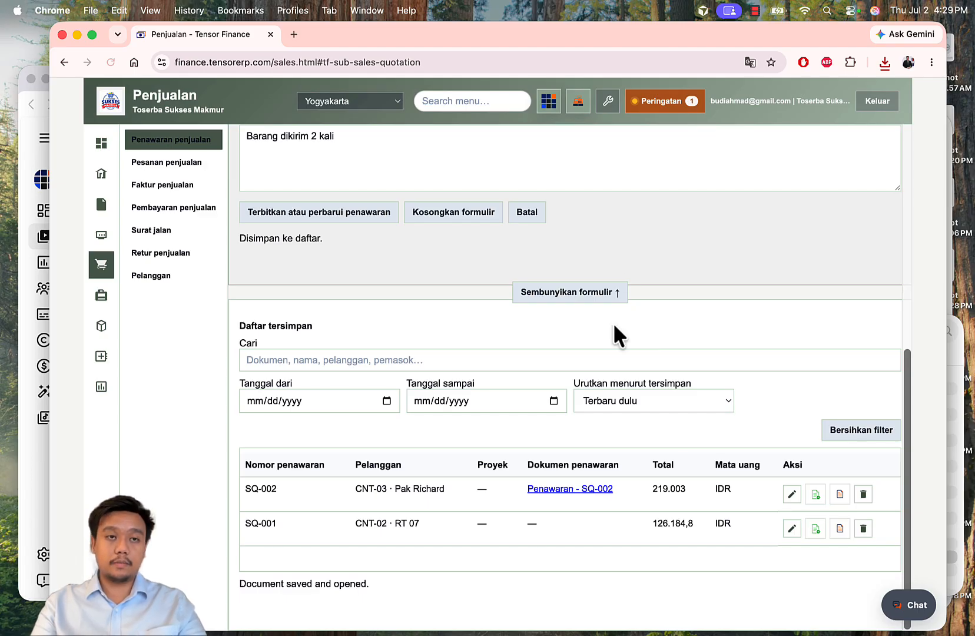
scroll(648, 343, up, 7)
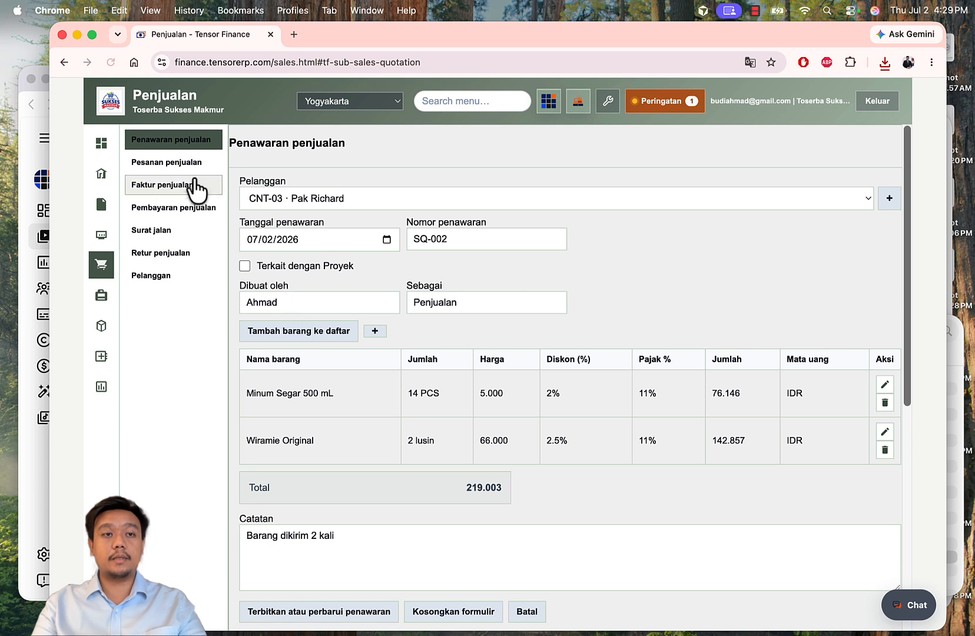
click(179, 169)
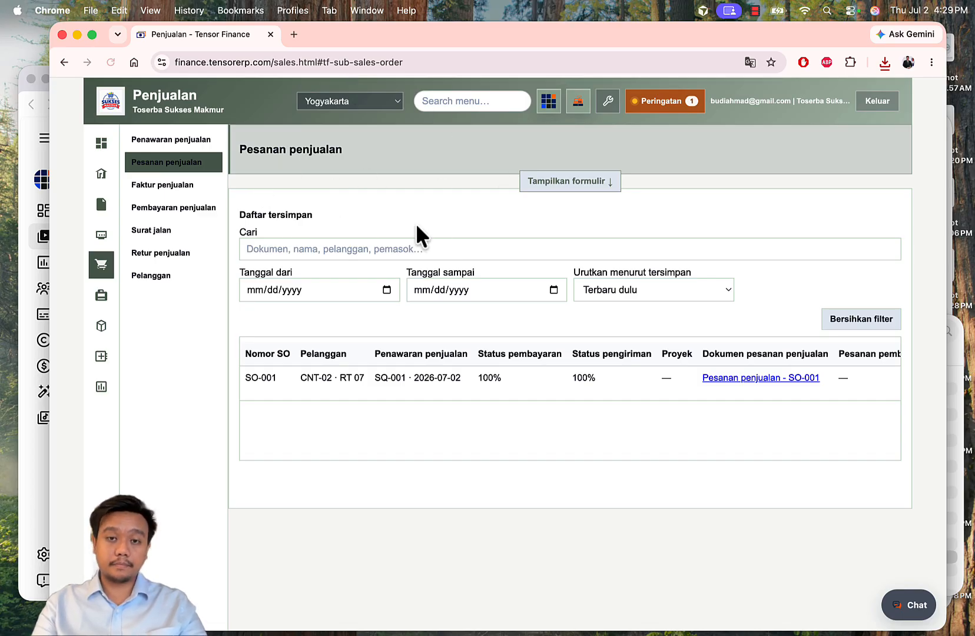
Step: Create a new sales order from quotation SQ-002 with its customer, Gudang Yogyakarta warehouse and both items
click(550, 183)
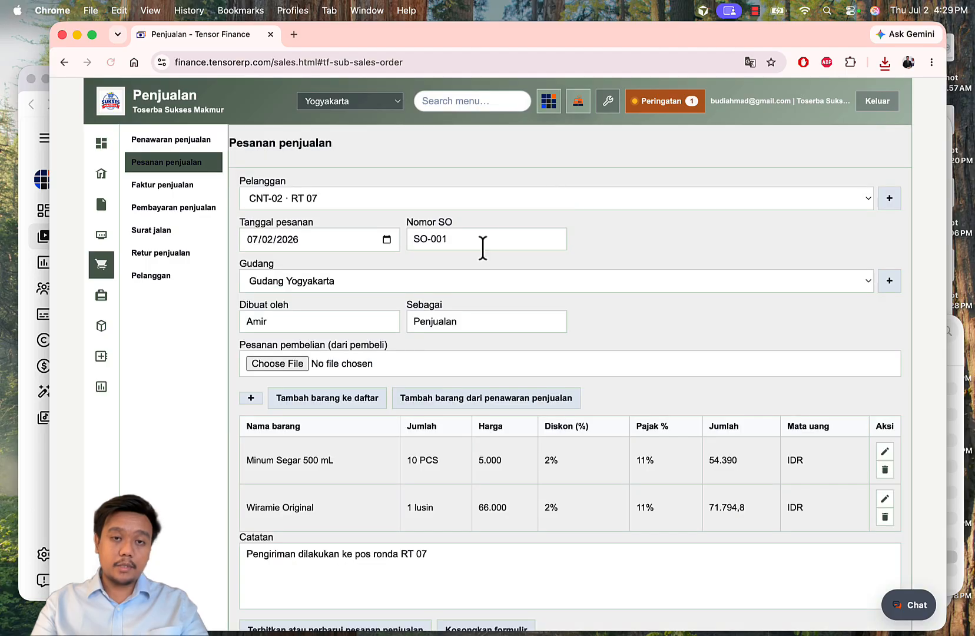
scroll(559, 304, down, 2)
scroll(557, 307, up, 2)
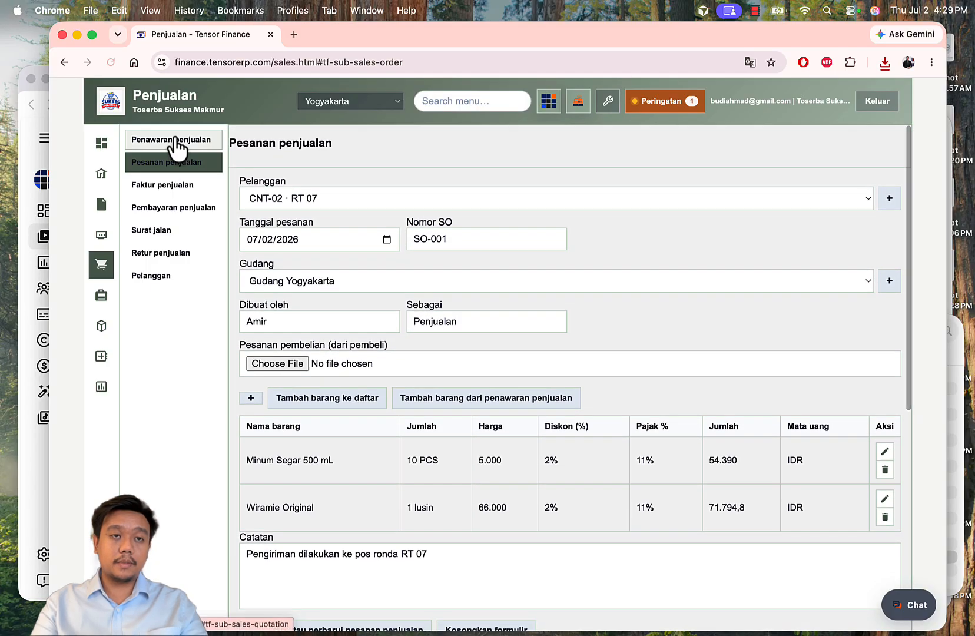
click(172, 143)
scroll(483, 183, down, 7)
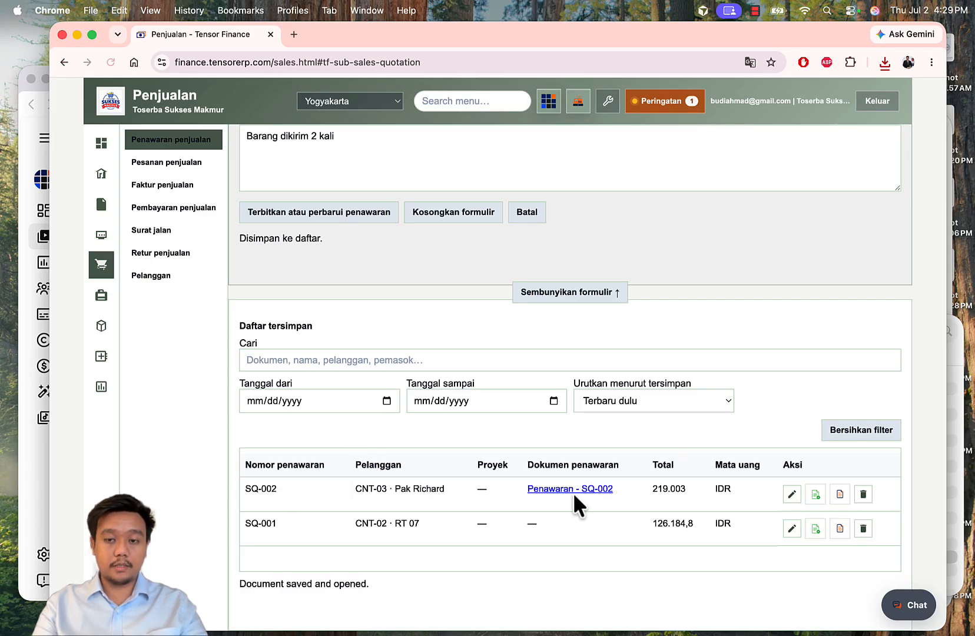
click(815, 495)
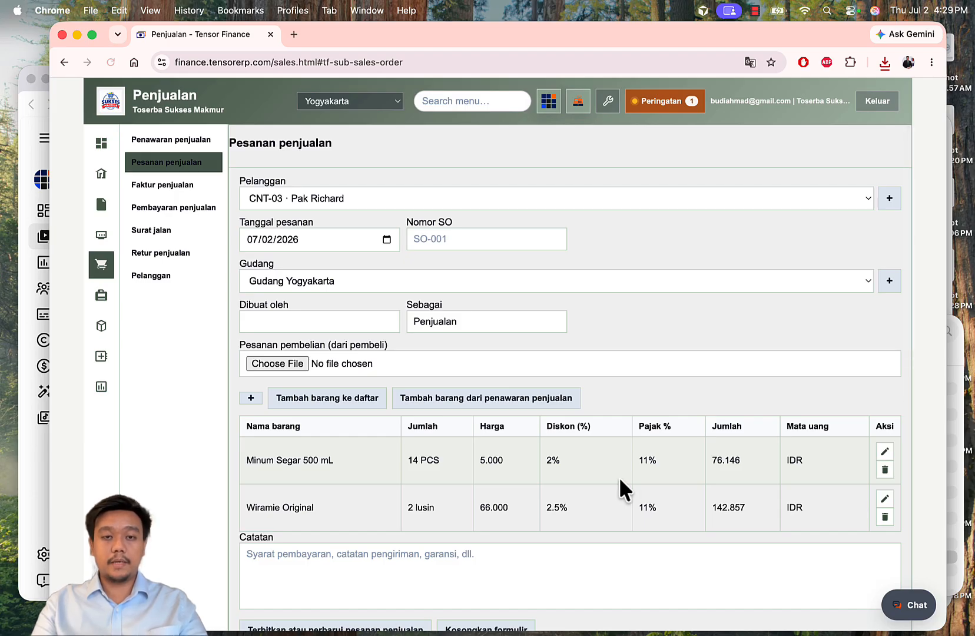
Step: Enter SO-002 as the sales order number
click(492, 237)
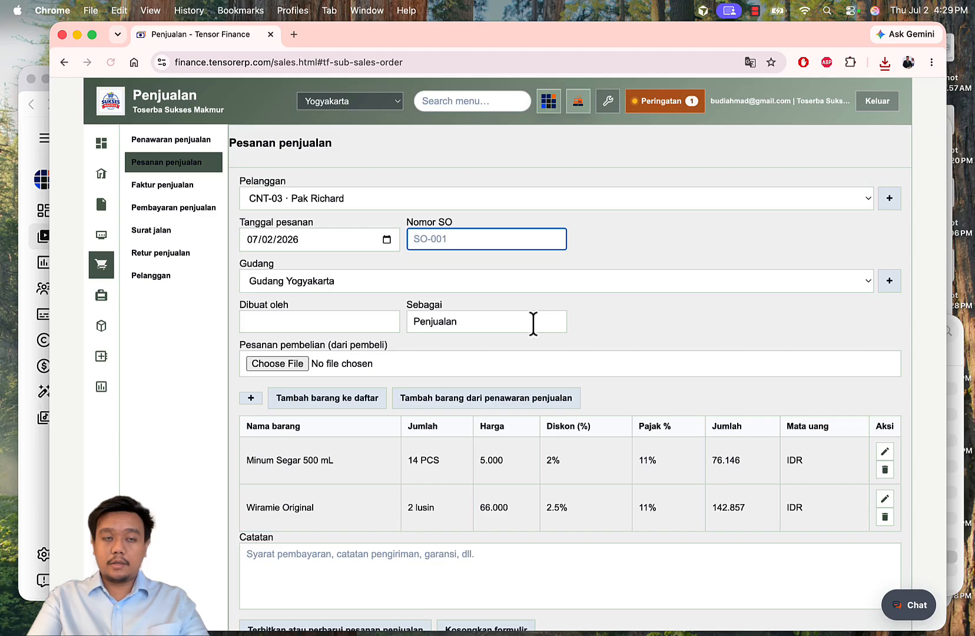
text(S)
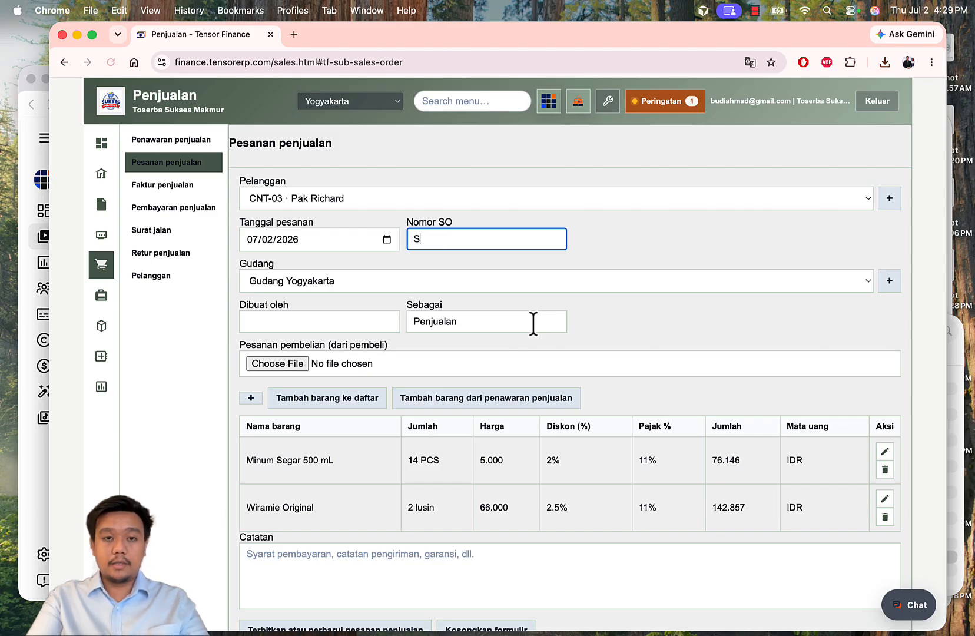
text(O-00)
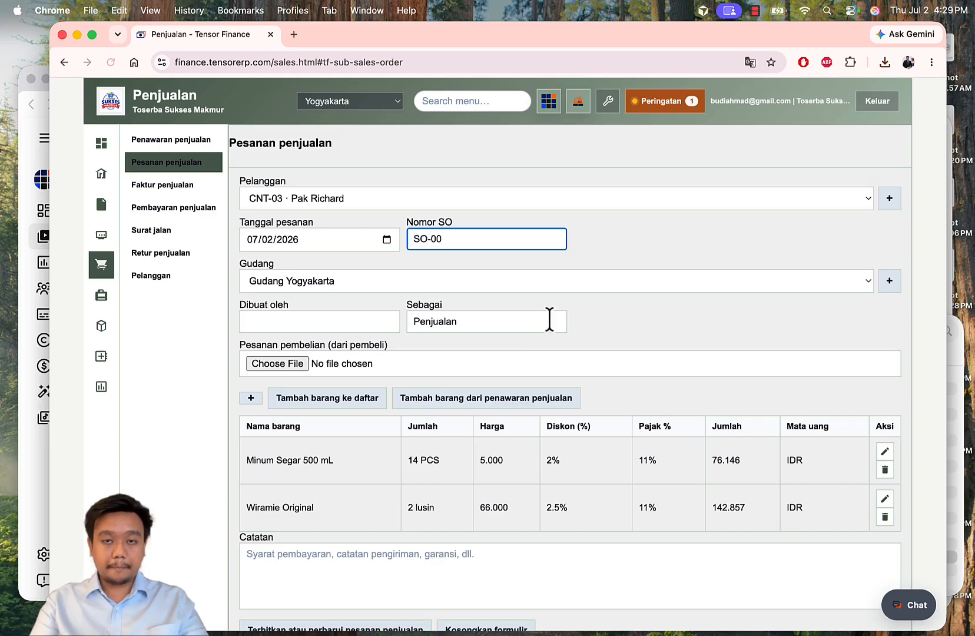
scroll(683, 323, down, 10)
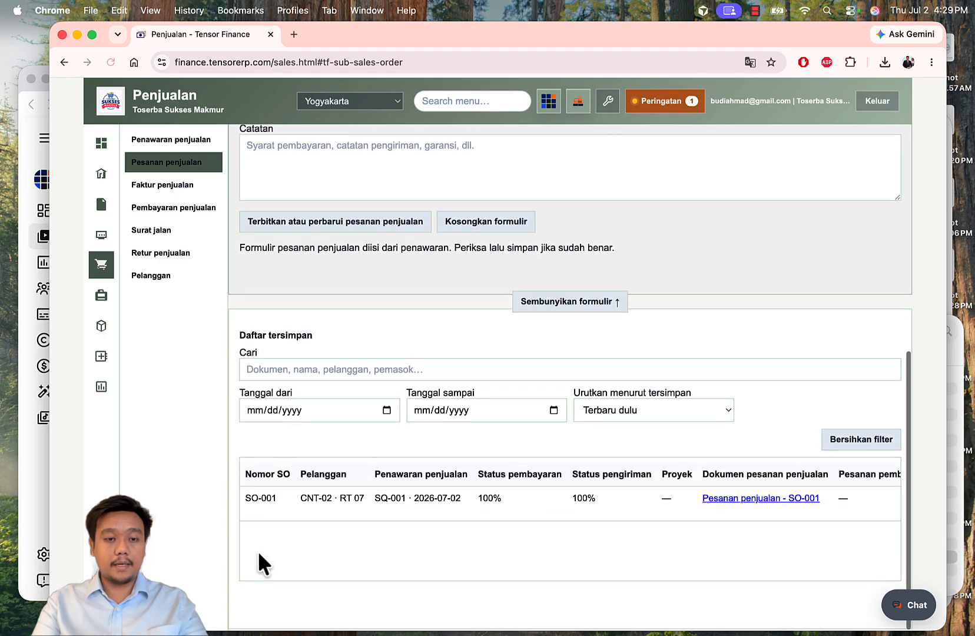
text(2)
scroll(459, 347, down, 1)
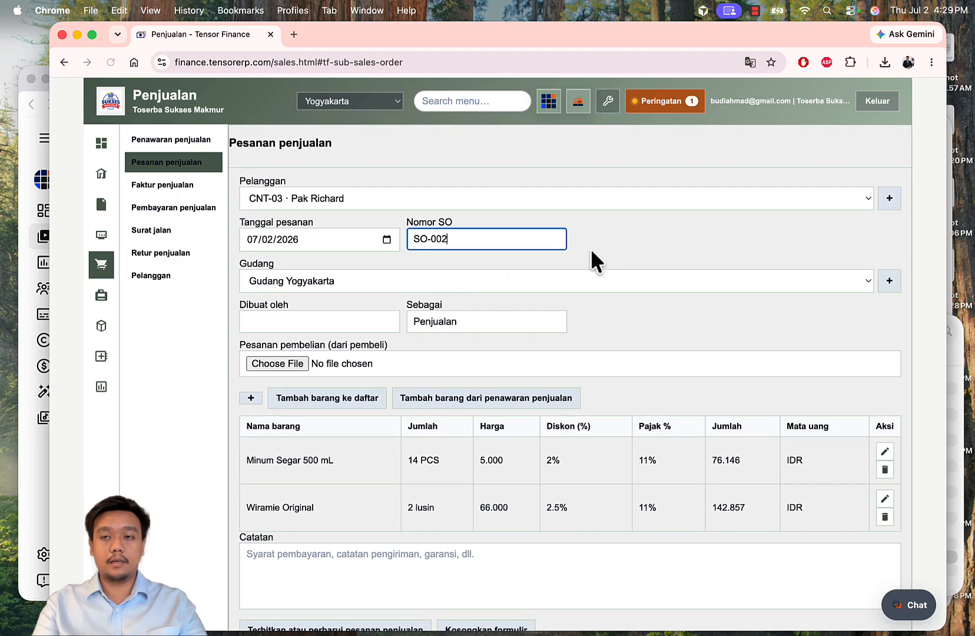
scroll(590, 248, down, 1)
Step: Enter the preparer's name in Dibuat oleh and begin the note 'Pembayaran dilakukan dengan 25% DP, dan 75% pelu'
click(314, 316)
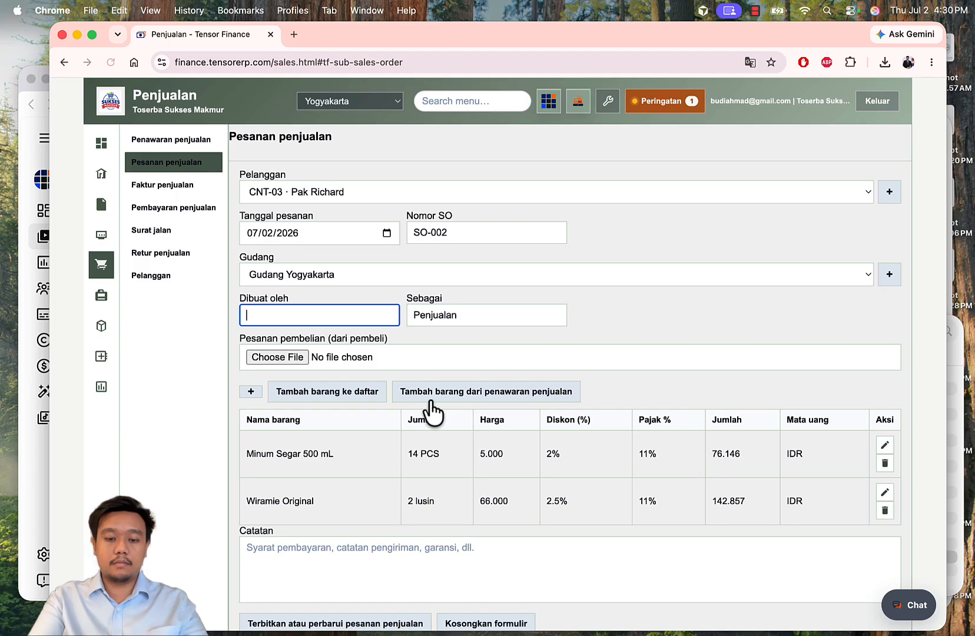
text(Budi)
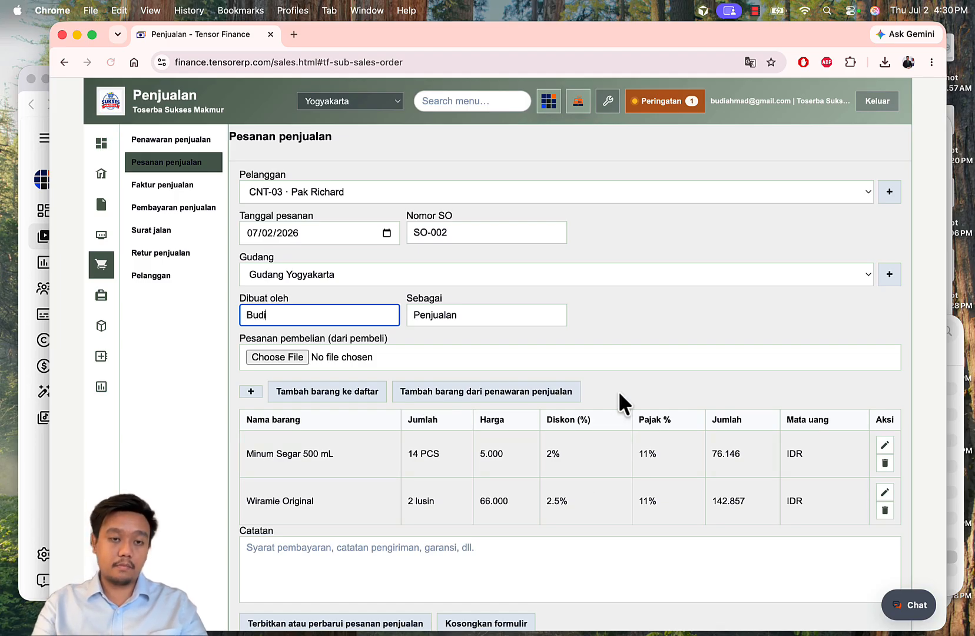
scroll(619, 389, down, 3)
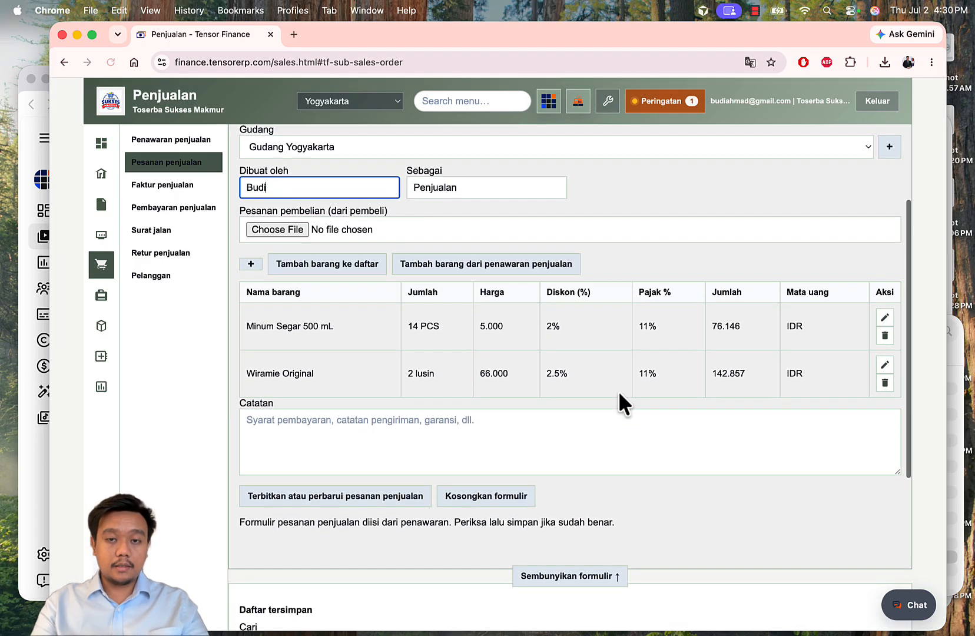
scroll(381, 410, down, 2)
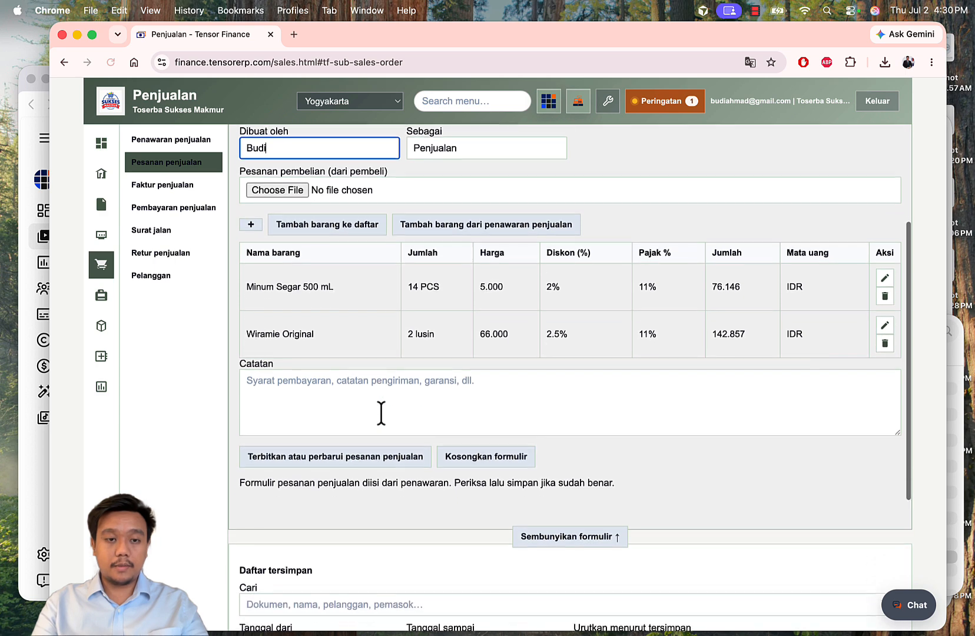
click(315, 382)
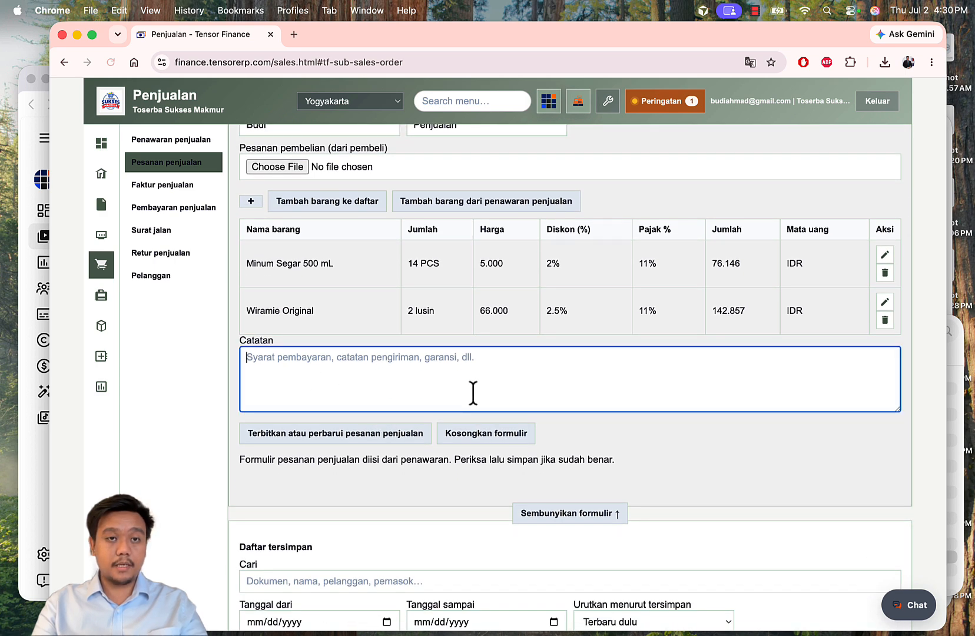
text(Pembayaran dilakukan)
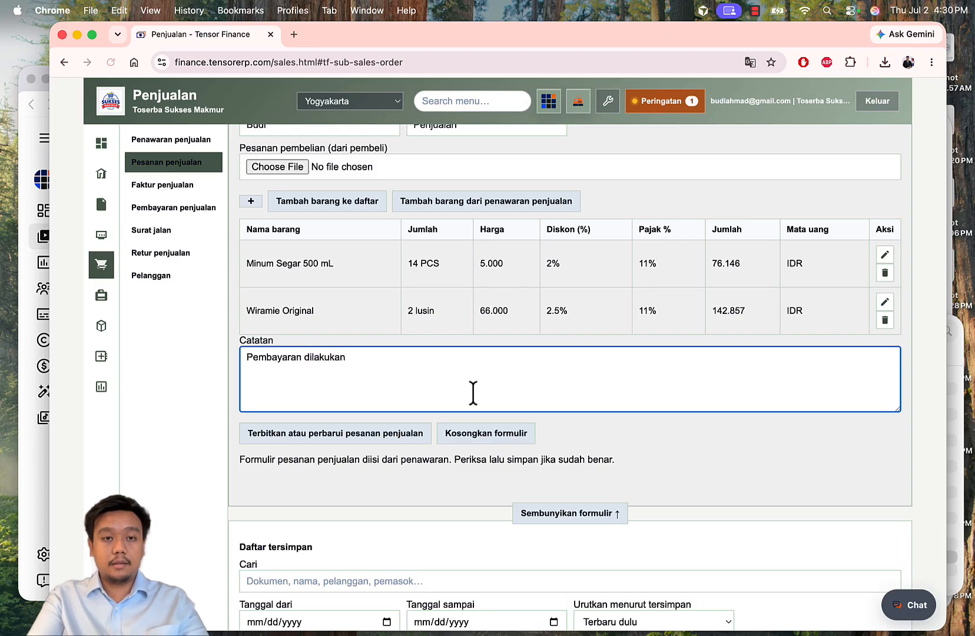
text( dengan )
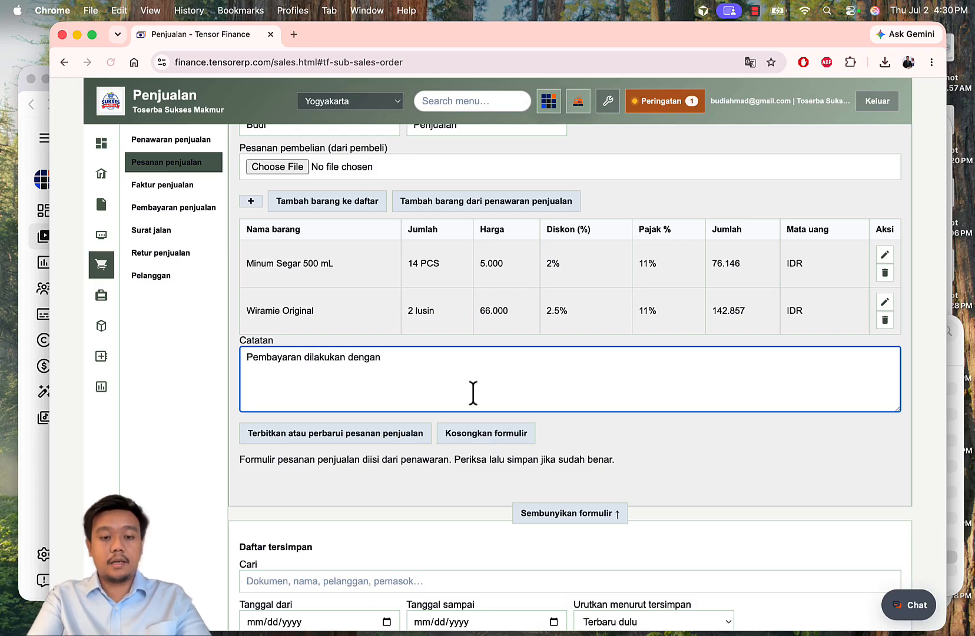
text(25% )
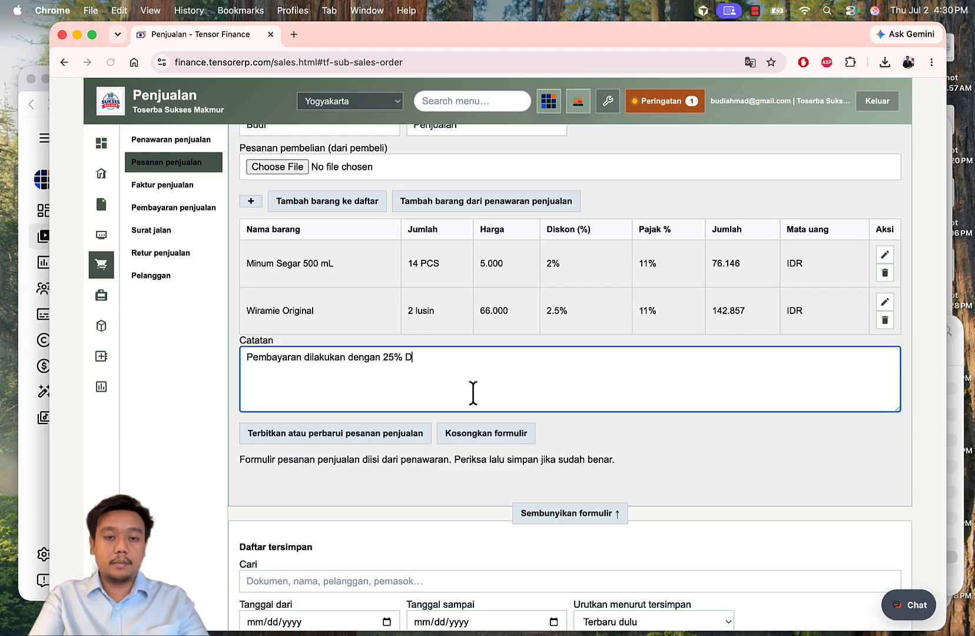
text(DP, dan 7)
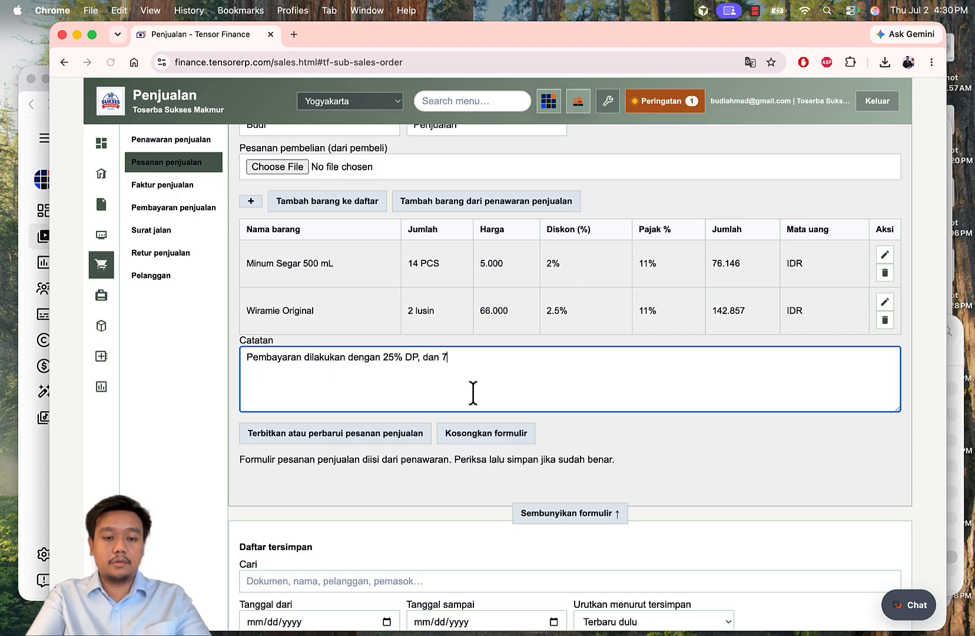
text(5% pelunasan, dikirim 2x)
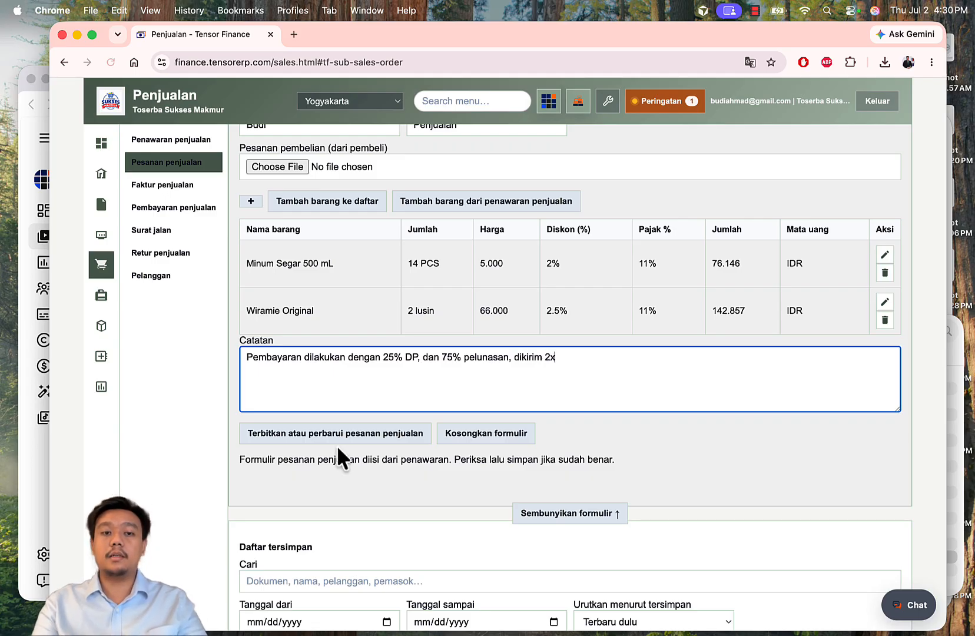
Step: Save sales order SO-002 and check it lists at 219.003 IDR with 0% payment and 0% delivery
click(336, 430)
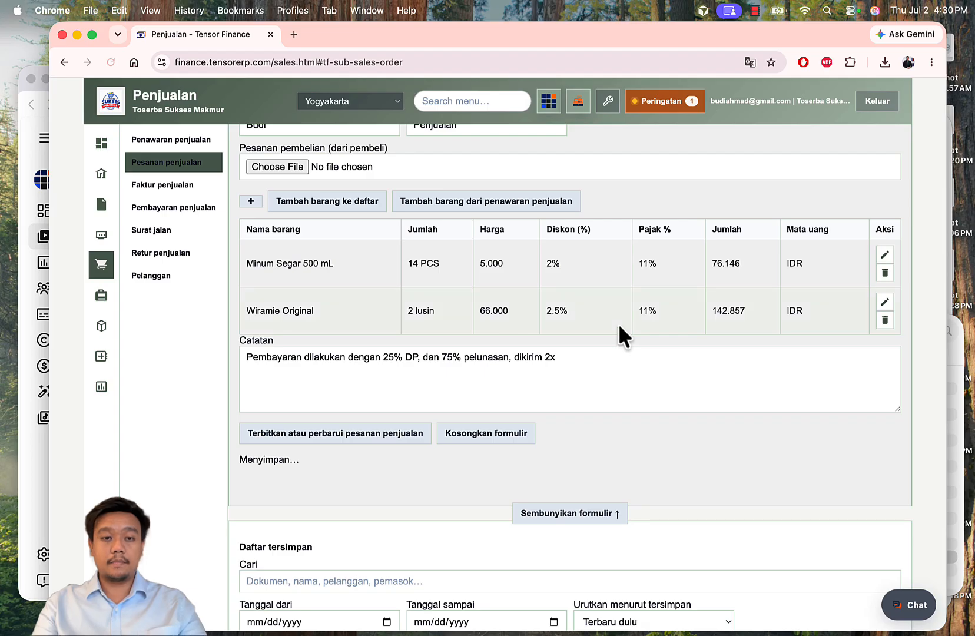
scroll(618, 324, down, 3)
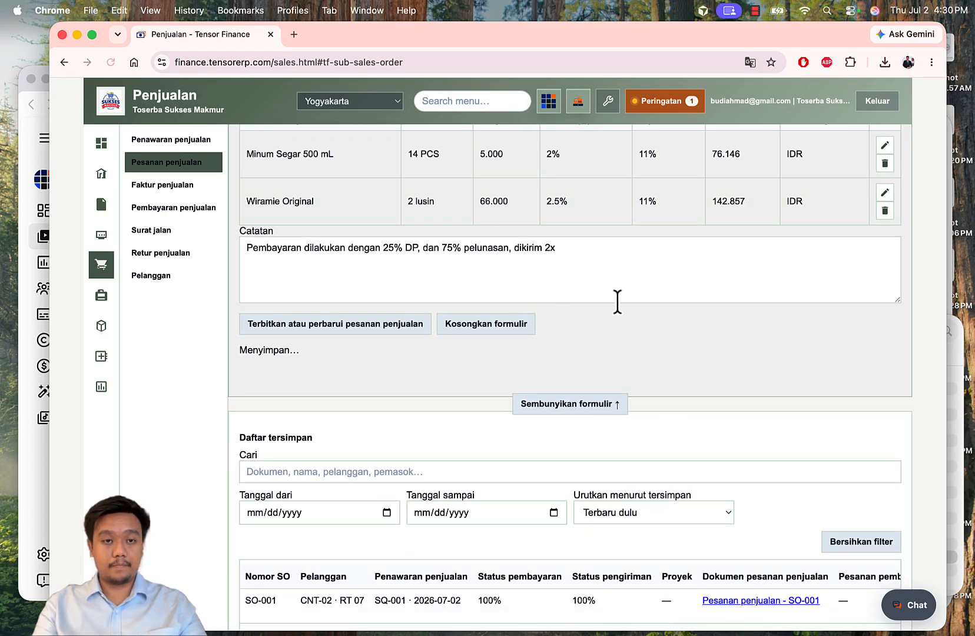
scroll(647, 338, down, 3)
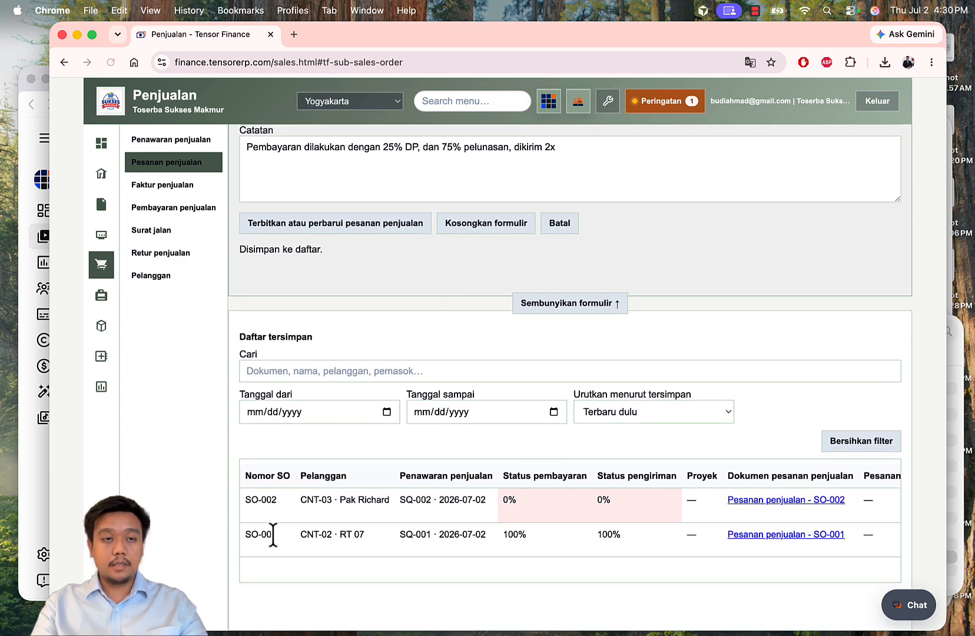
drag(500, 507, 552, 499)
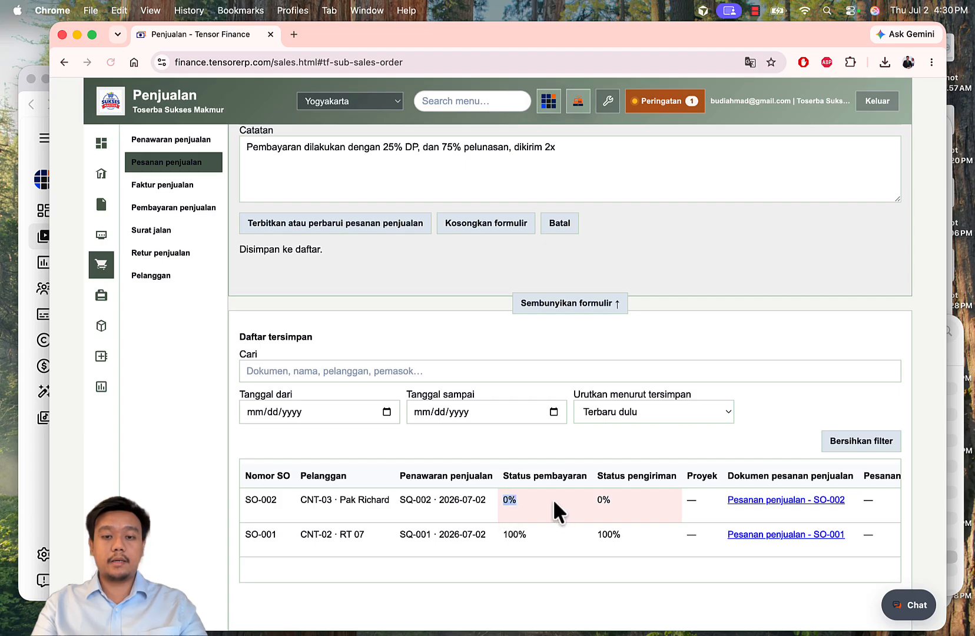
click(631, 503)
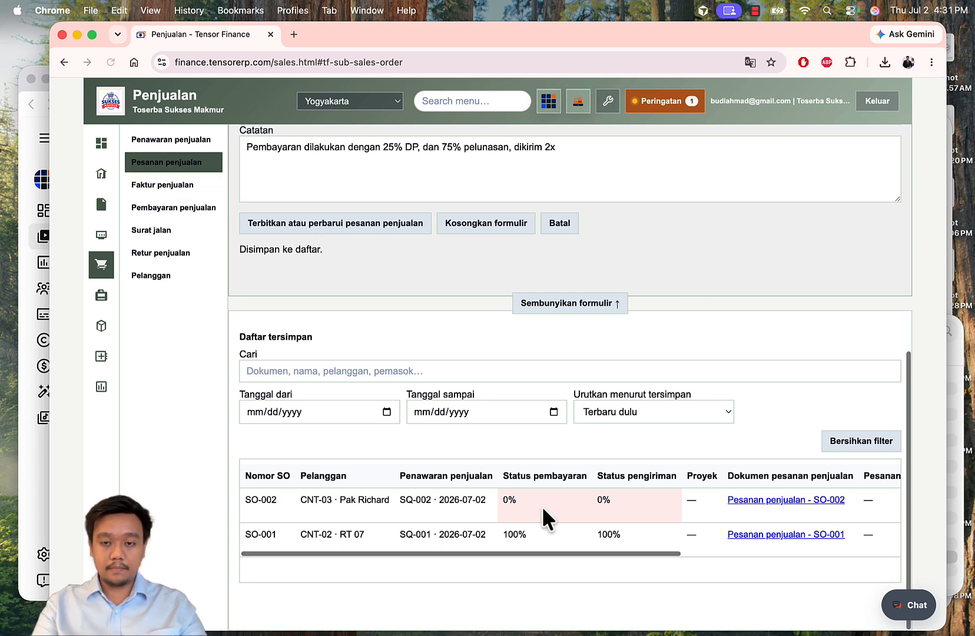
scroll(541, 505, right, 2)
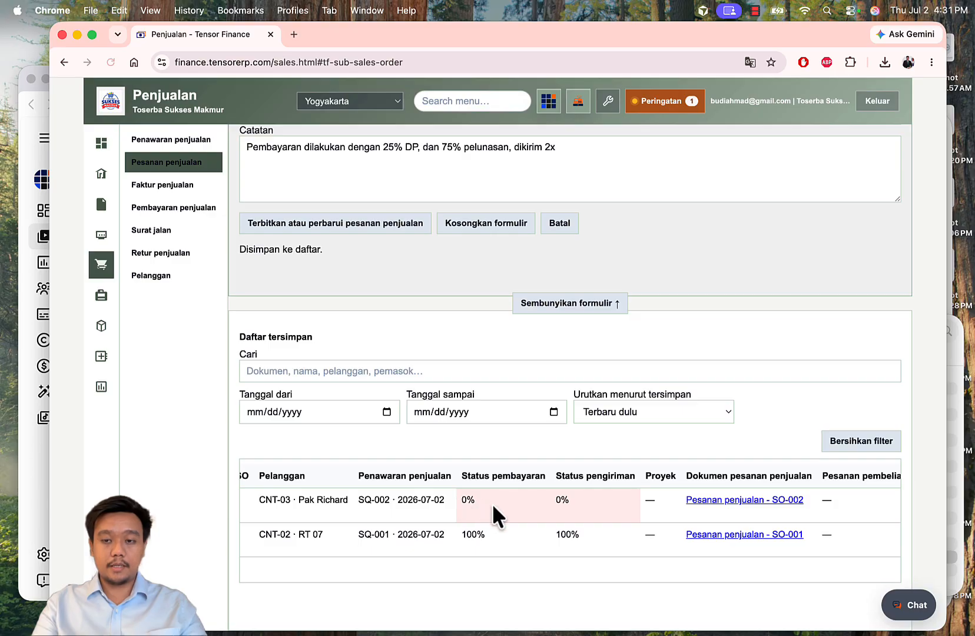
scroll(492, 503, left, 2)
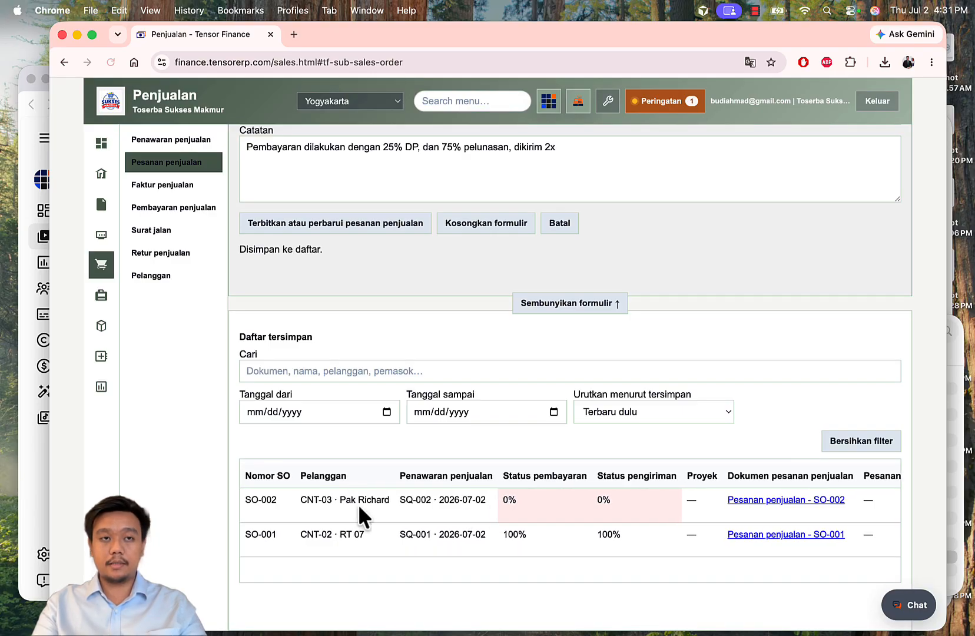
scroll(358, 504, right, 10)
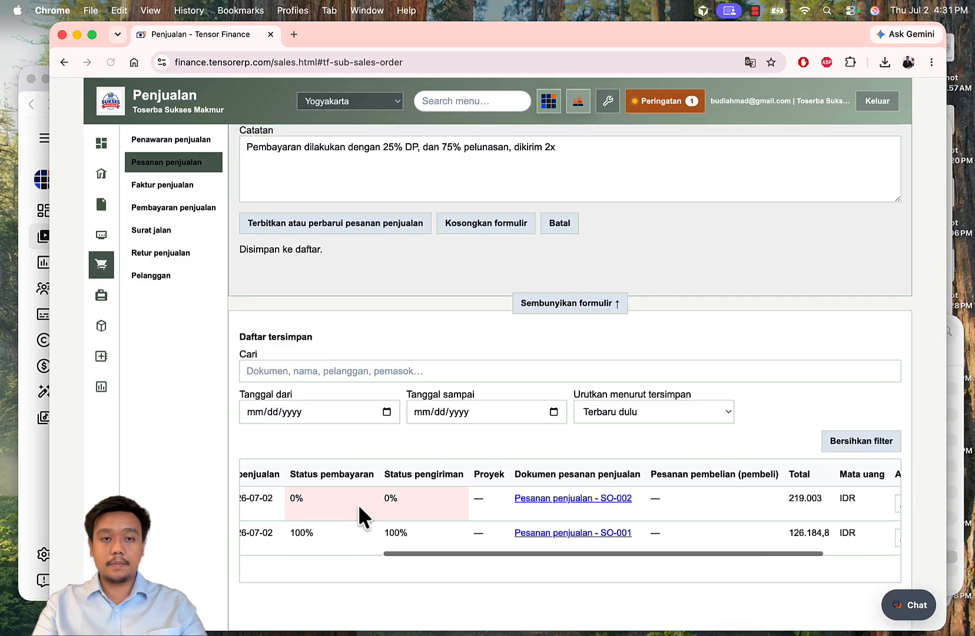
scroll(358, 504, right, 6)
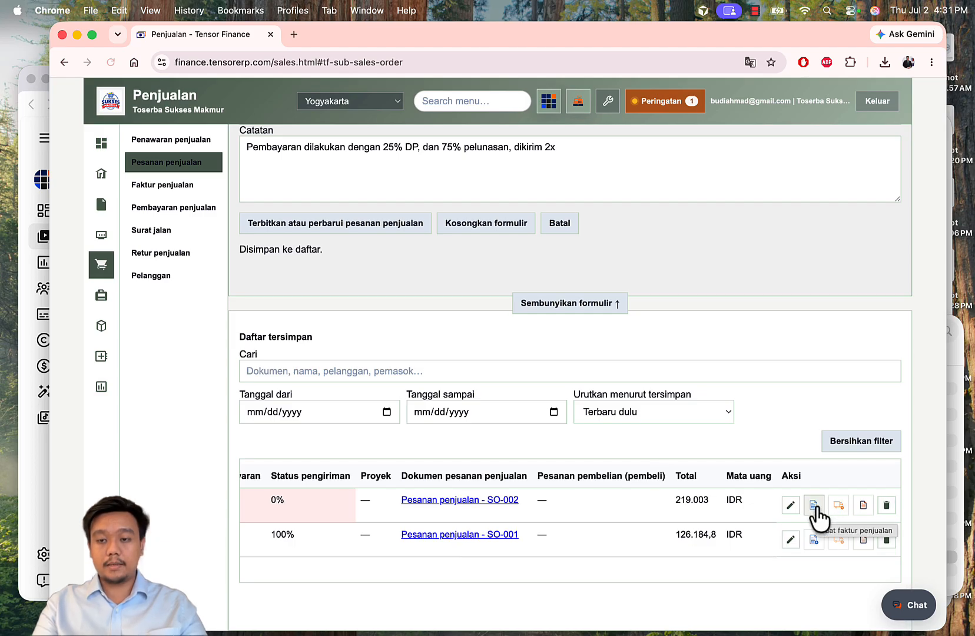
Step: Start an Uang muka invoice from SO-002 at 25% with output VAT, totalling 54.750,75
click(814, 505)
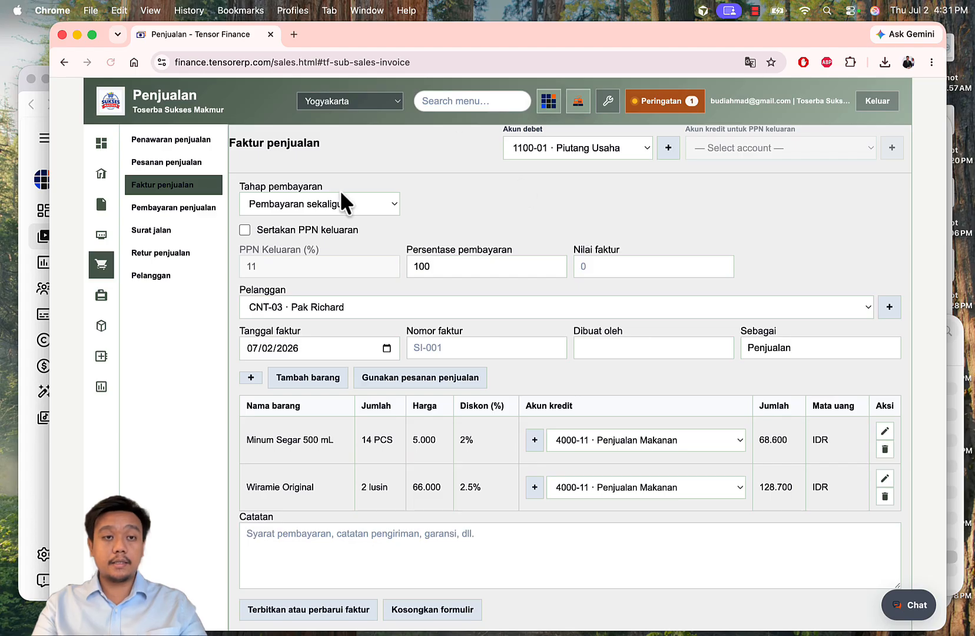
click(347, 202)
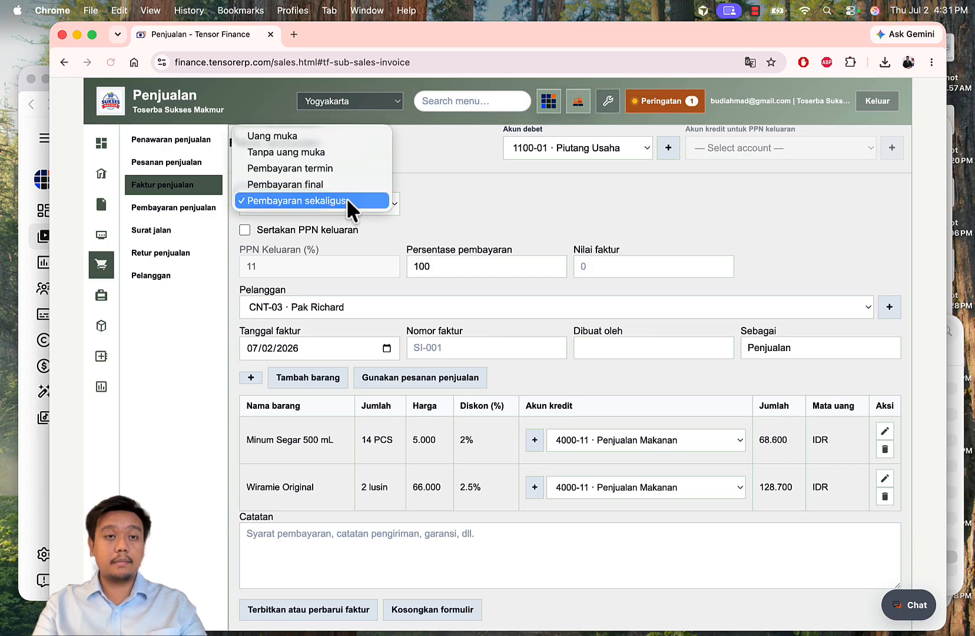
click(316, 135)
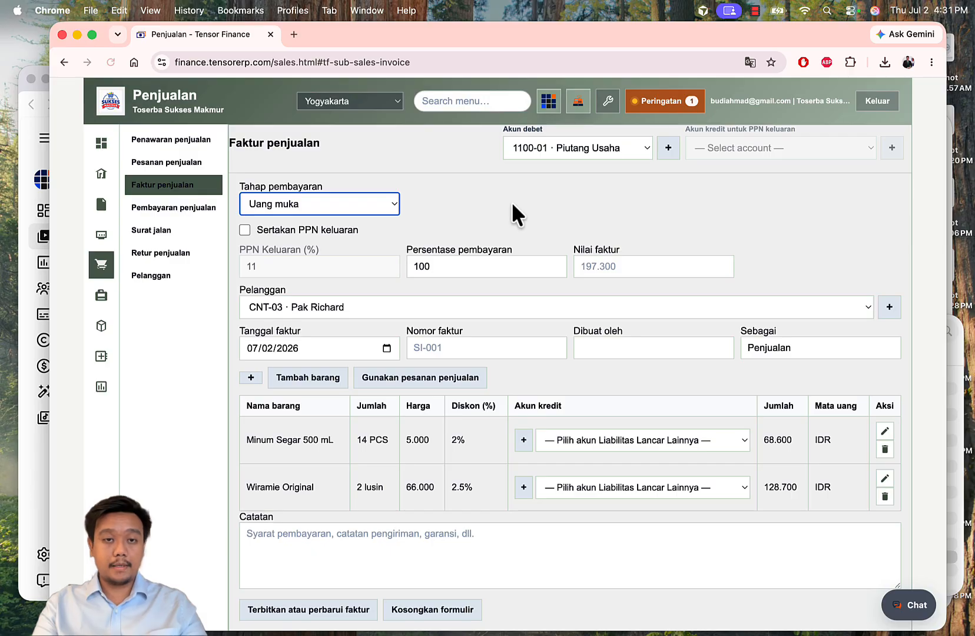
click(294, 231)
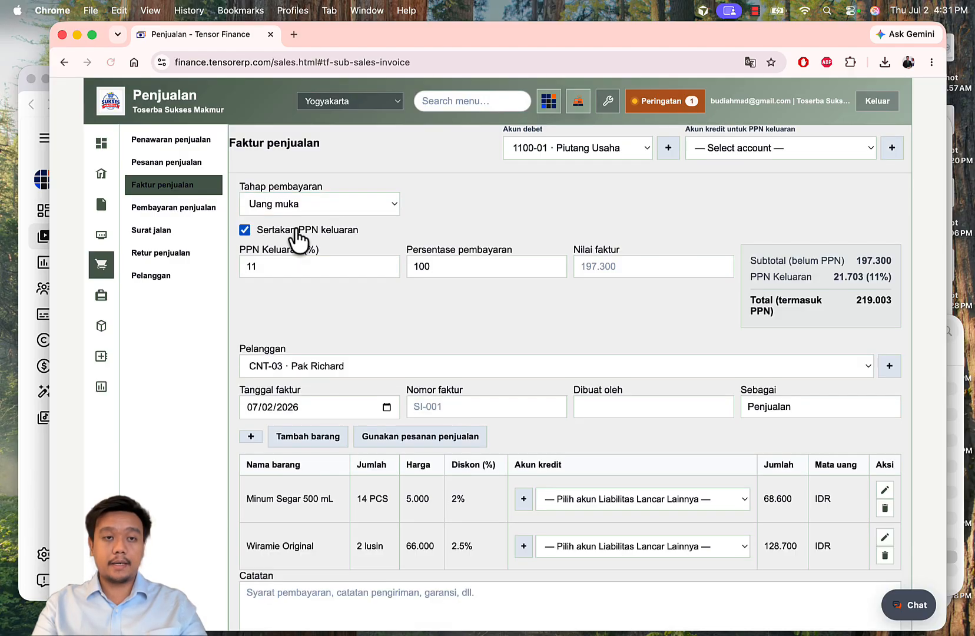
double_click(465, 270)
text(25)
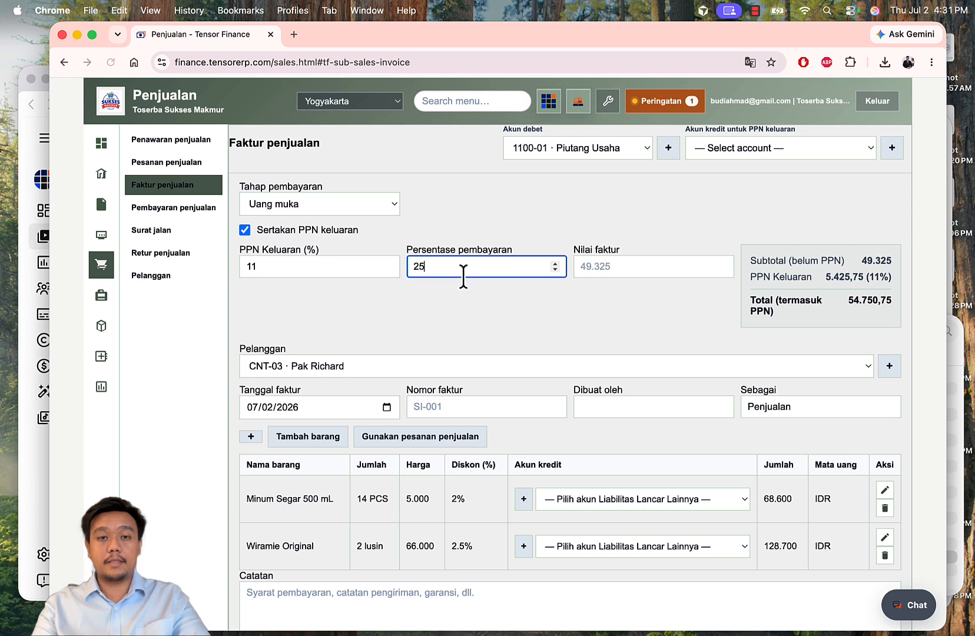
drag(607, 265, 872, 276)
click(842, 299)
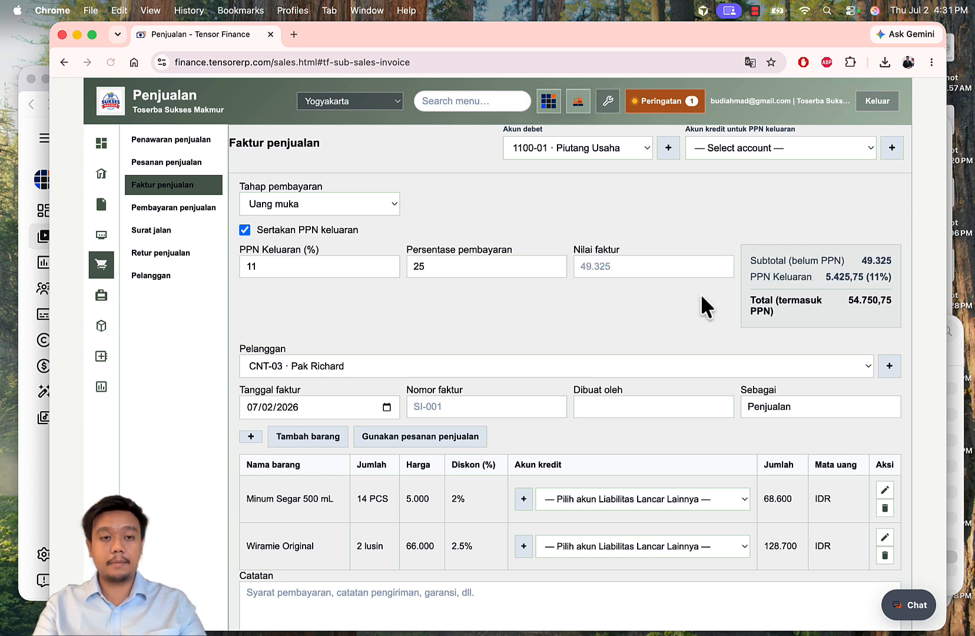
scroll(526, 311, down, 1)
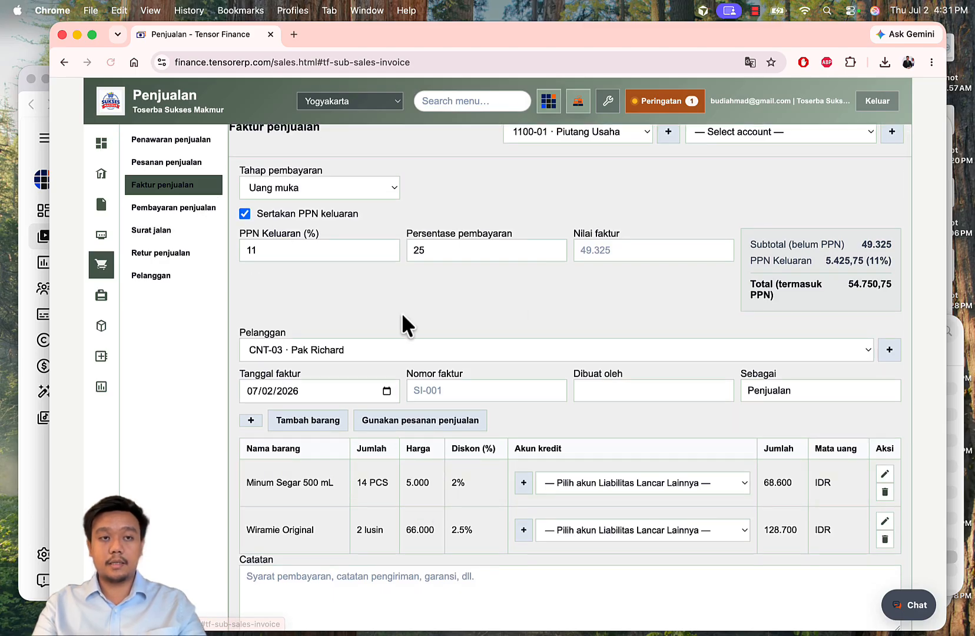
scroll(620, 335, up, 1)
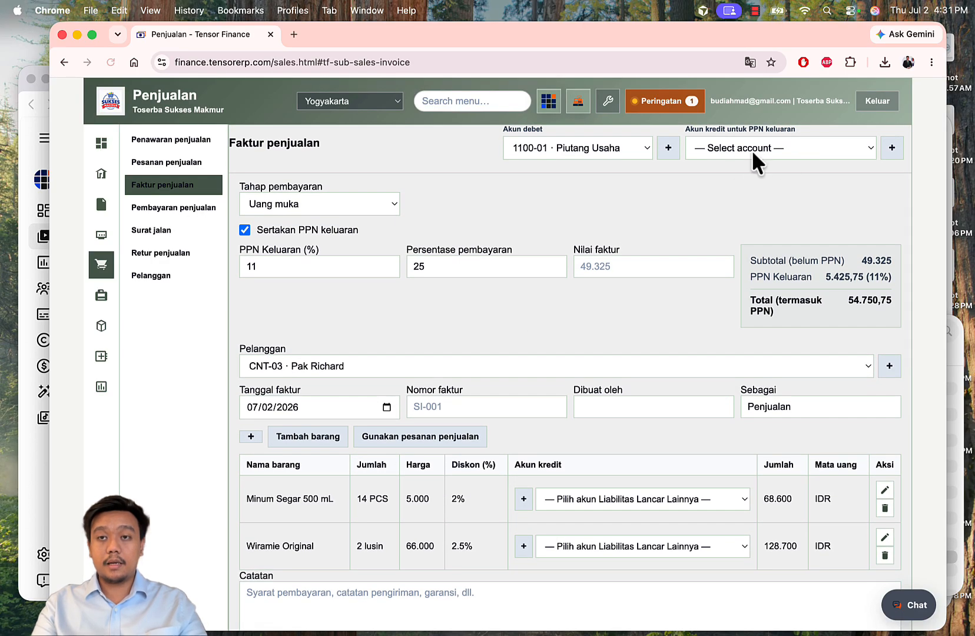
Step: Credit output VAT to 2100-01 · PPN Keluaran, keeping 1100-01 · Piutang Usaha as debit account
click(754, 156)
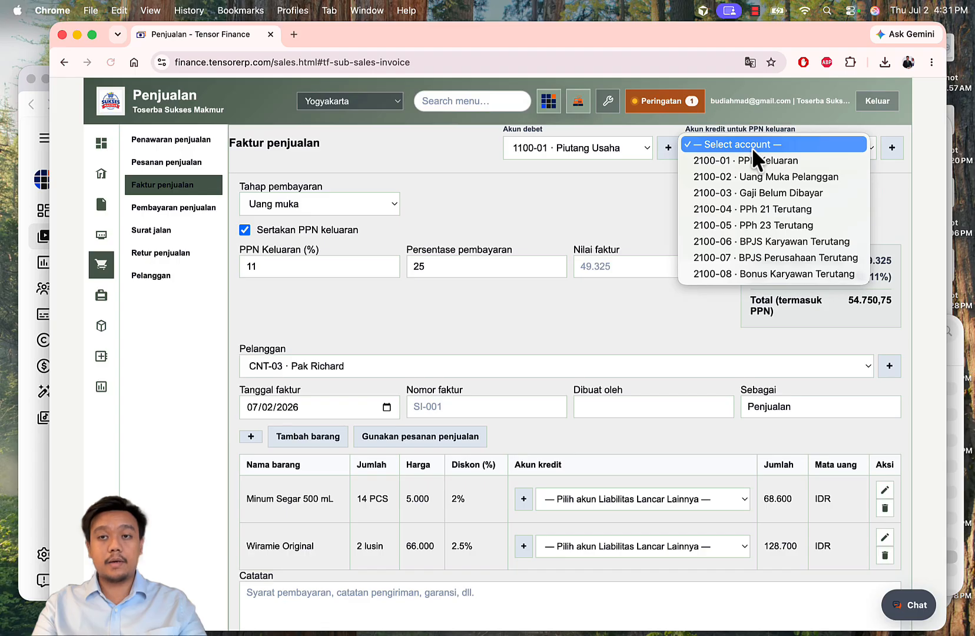
click(790, 159)
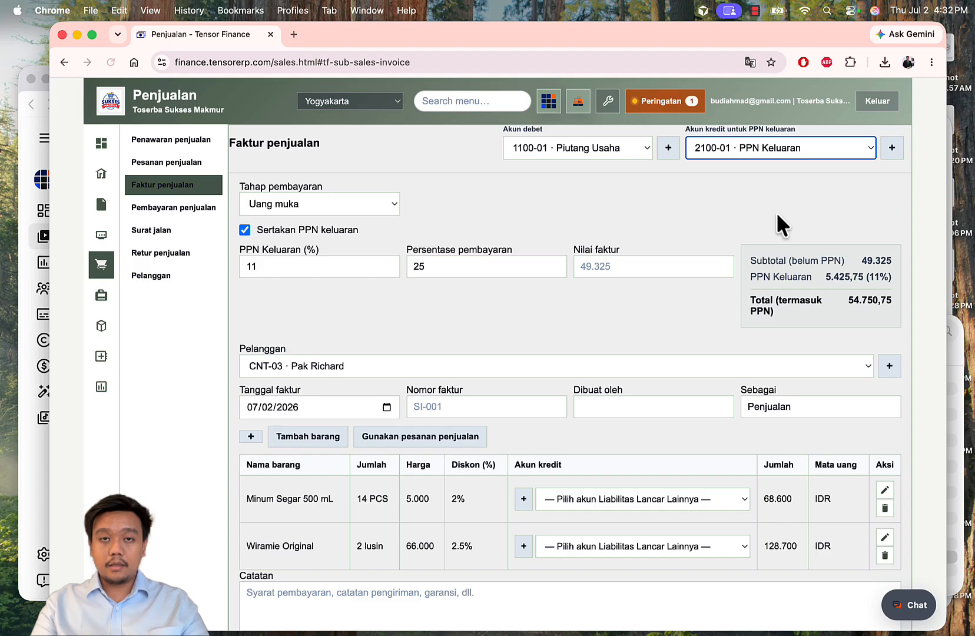
click(633, 144)
click(633, 145)
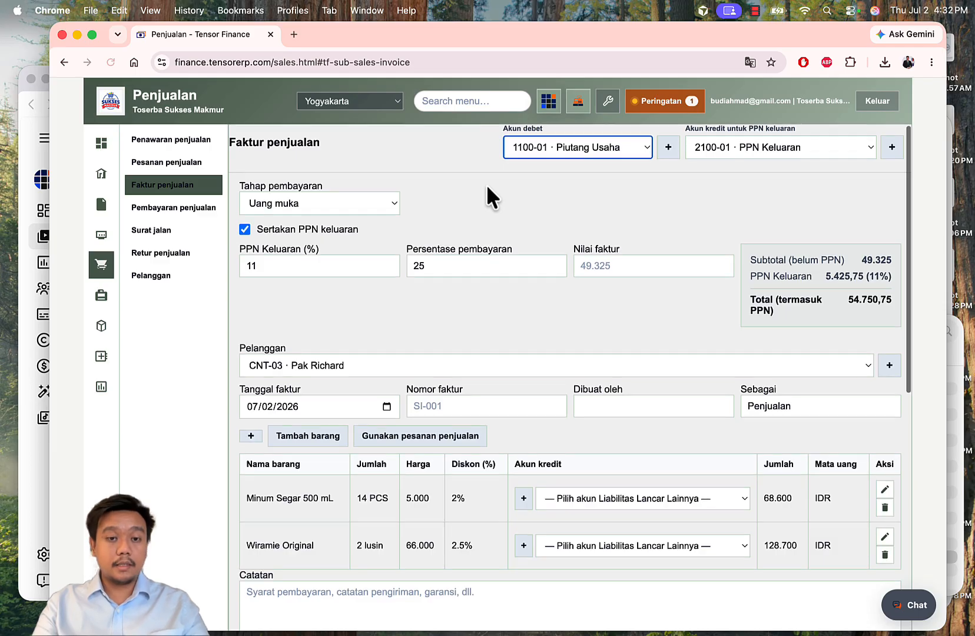
Step: Enter SI-DP-002 as the invoice number
scroll(487, 196, down, 3)
click(442, 331)
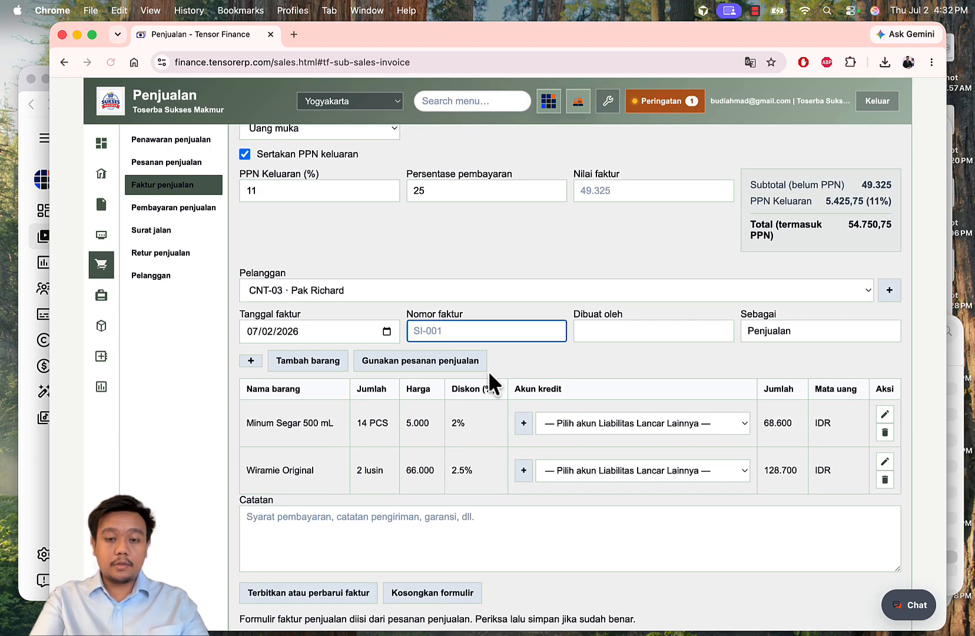
text(SI)
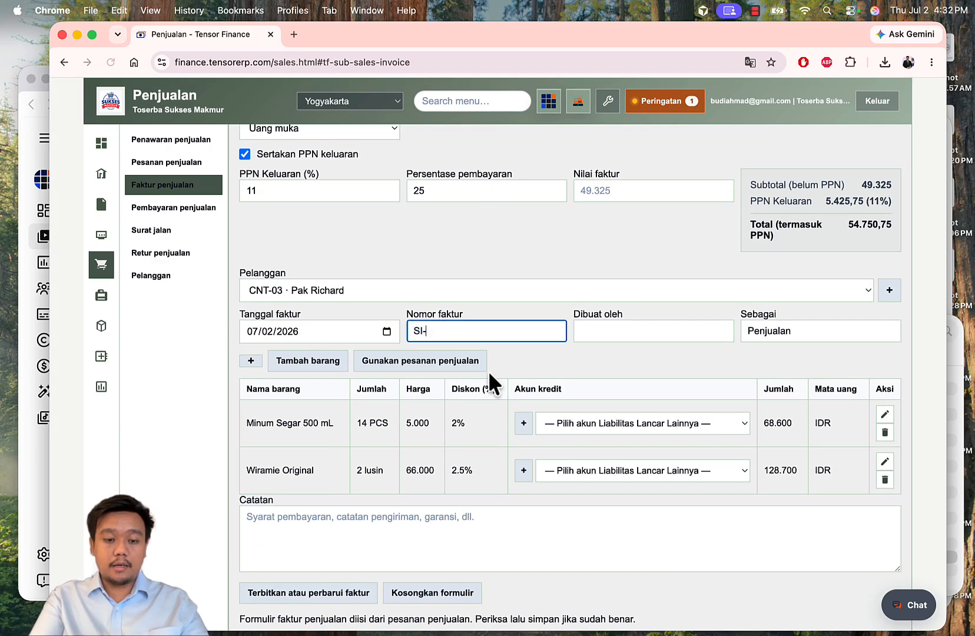
text(-DP-00)
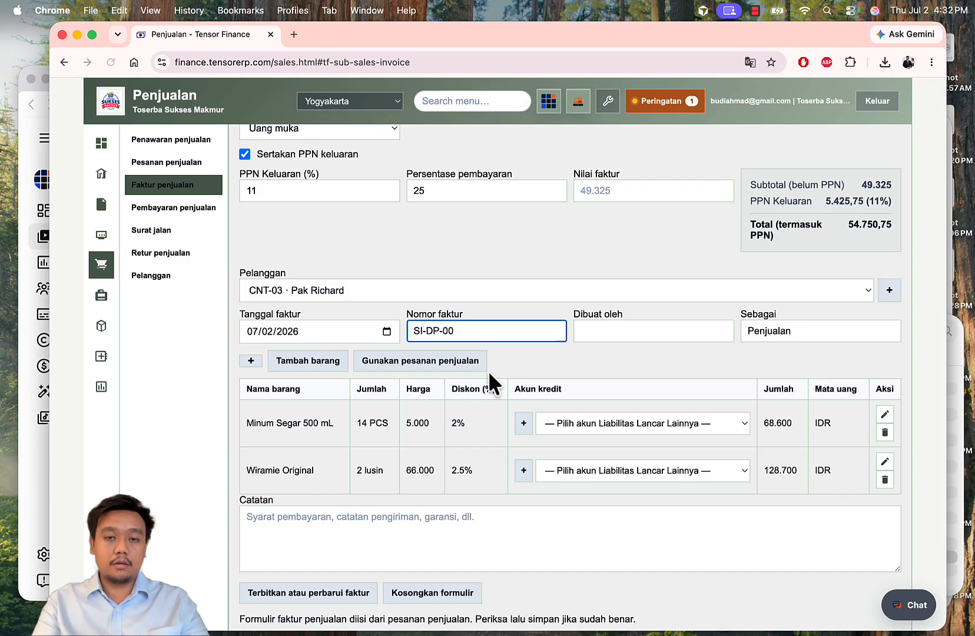
scroll(488, 372, down, 5)
text(2)
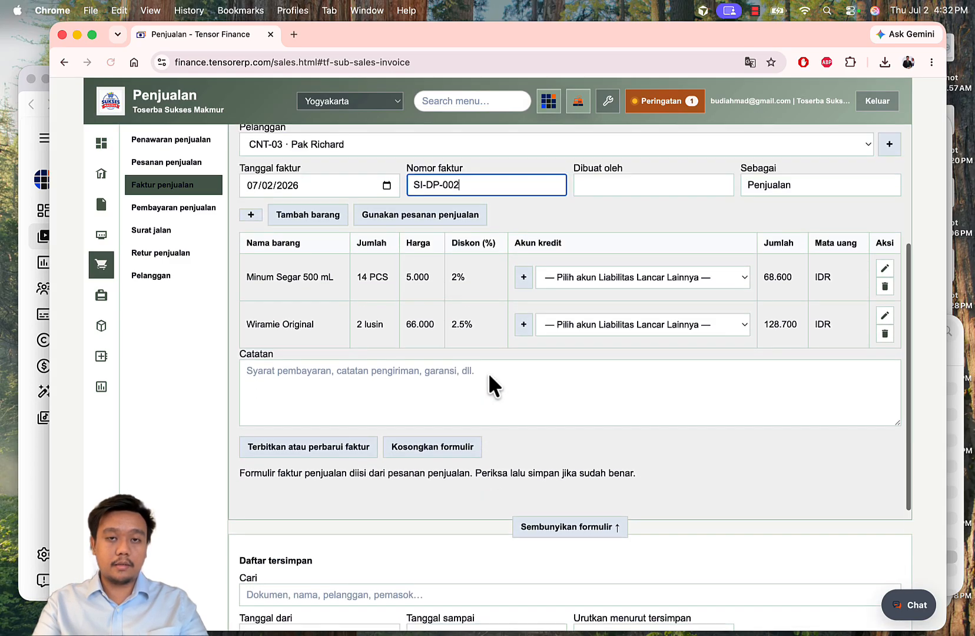
scroll(488, 373, up, 3)
Step: Fill in the preparer's name in Dibuat oleh and set the Sebagai role to Finance
click(607, 361)
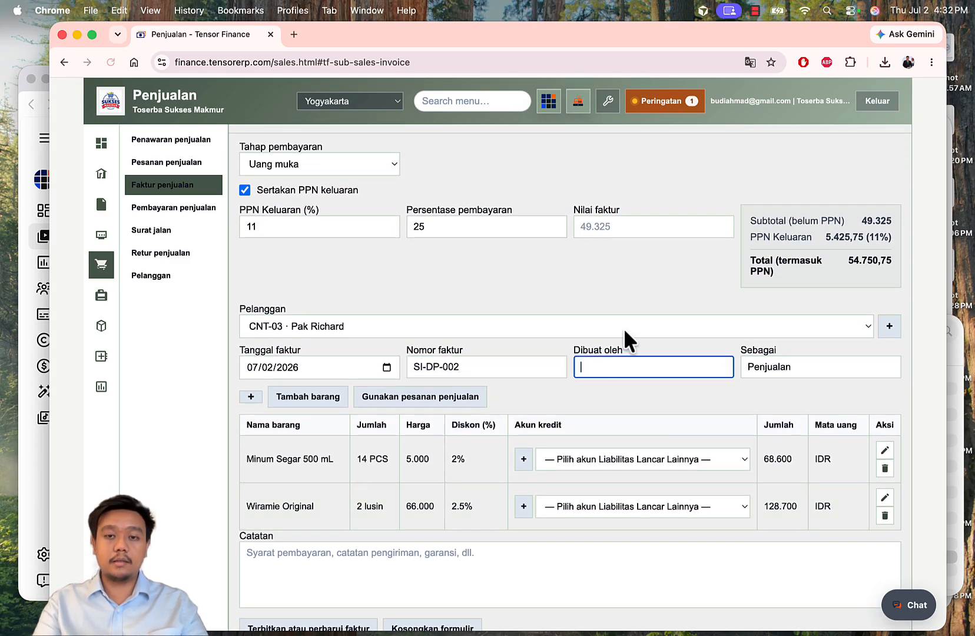
text(Novi)
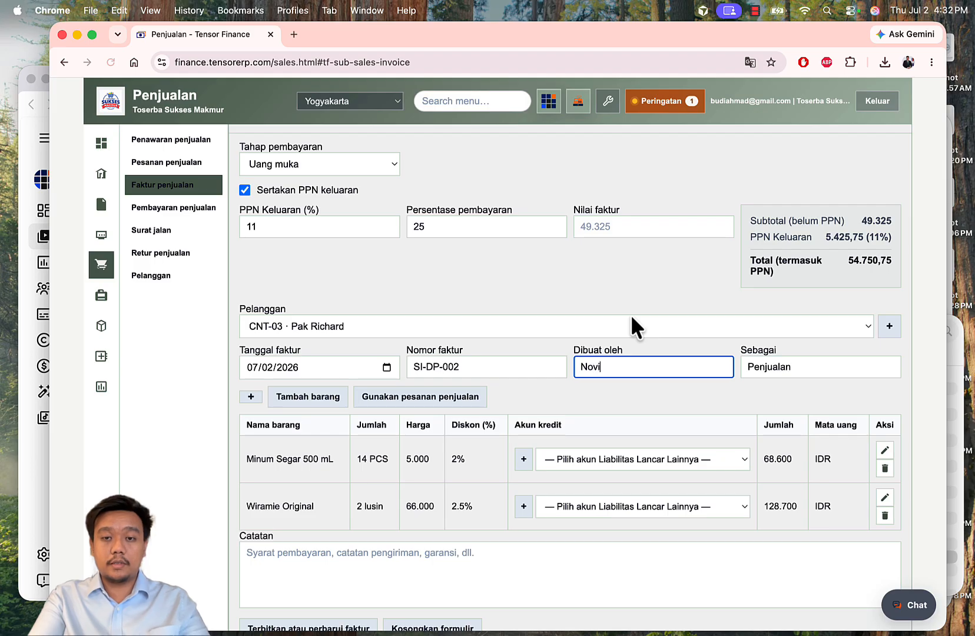
text(ta)
double_click(821, 366)
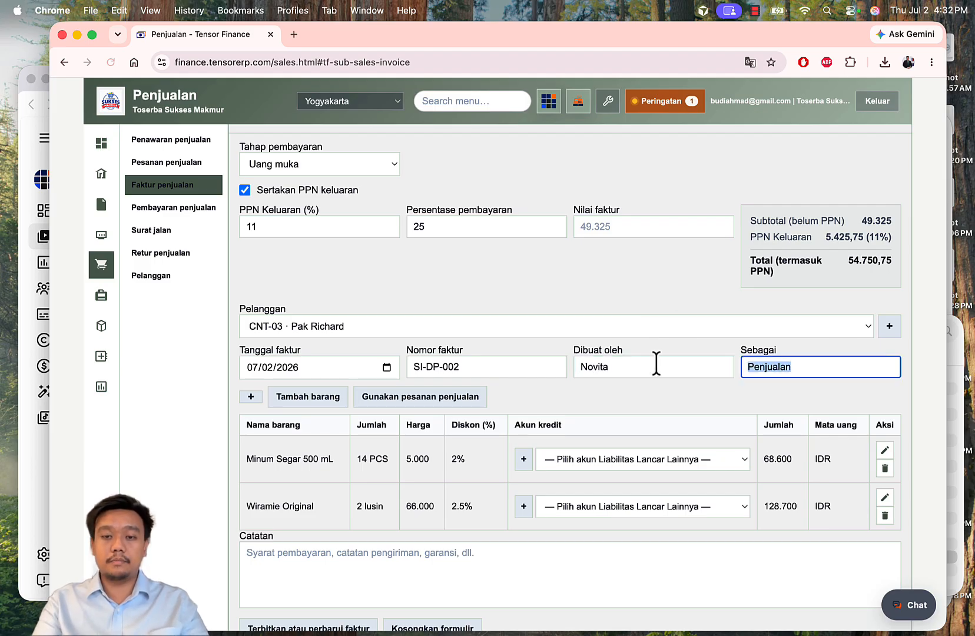
text(Finance)
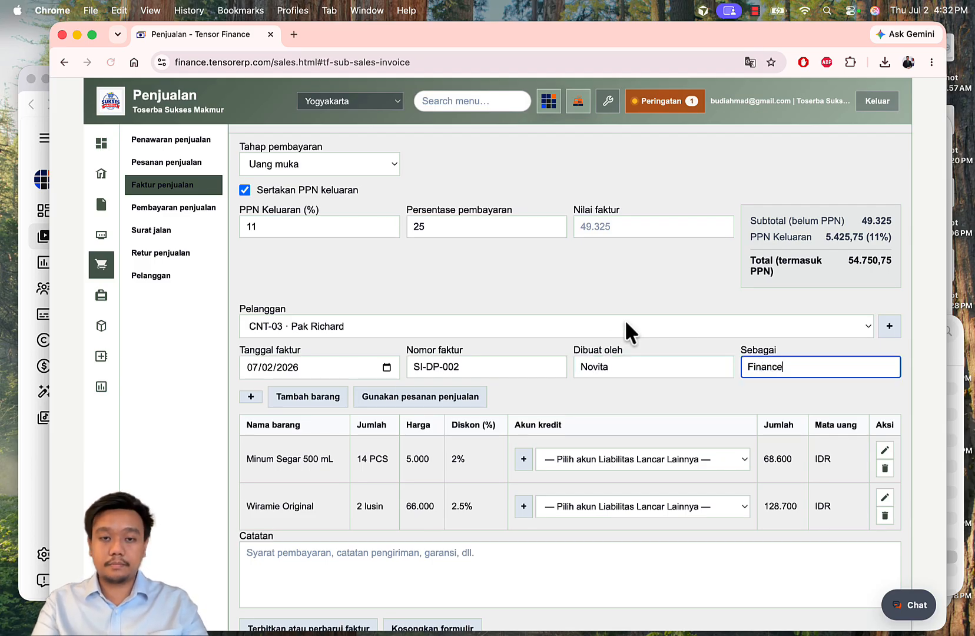
click(566, 273)
scroll(566, 273, down, 5)
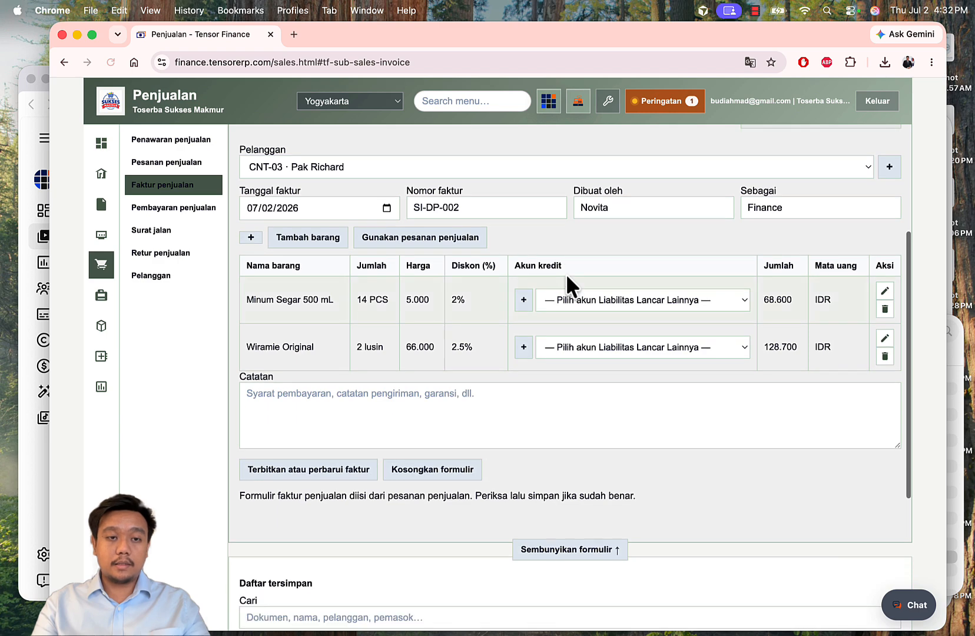
Step: Set the credit account of the Minum Segar and Wiramie Original lines to 2100-02 · Uang Muka Pelanggan
click(663, 297)
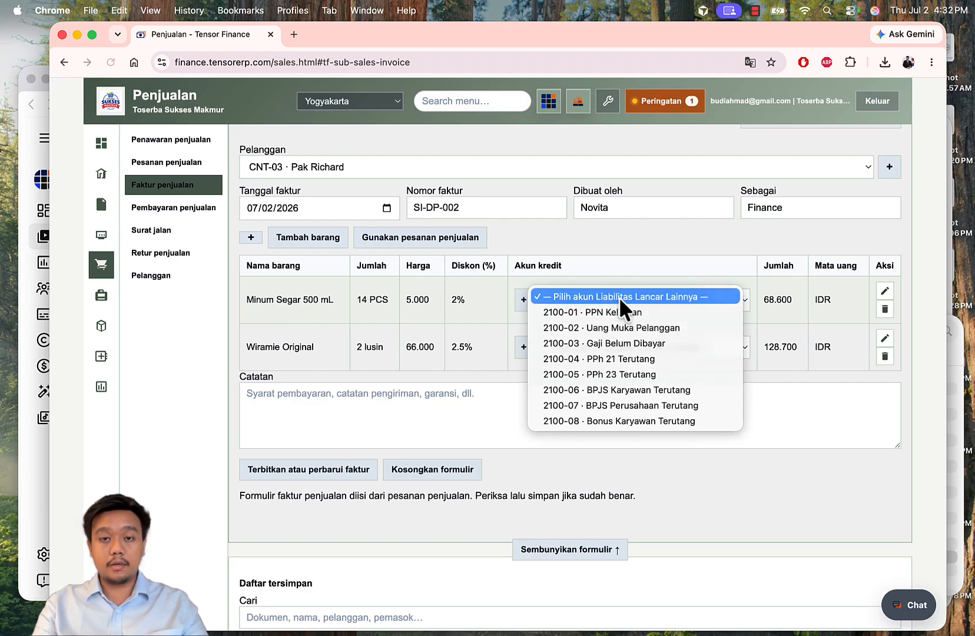
click(689, 325)
click(611, 348)
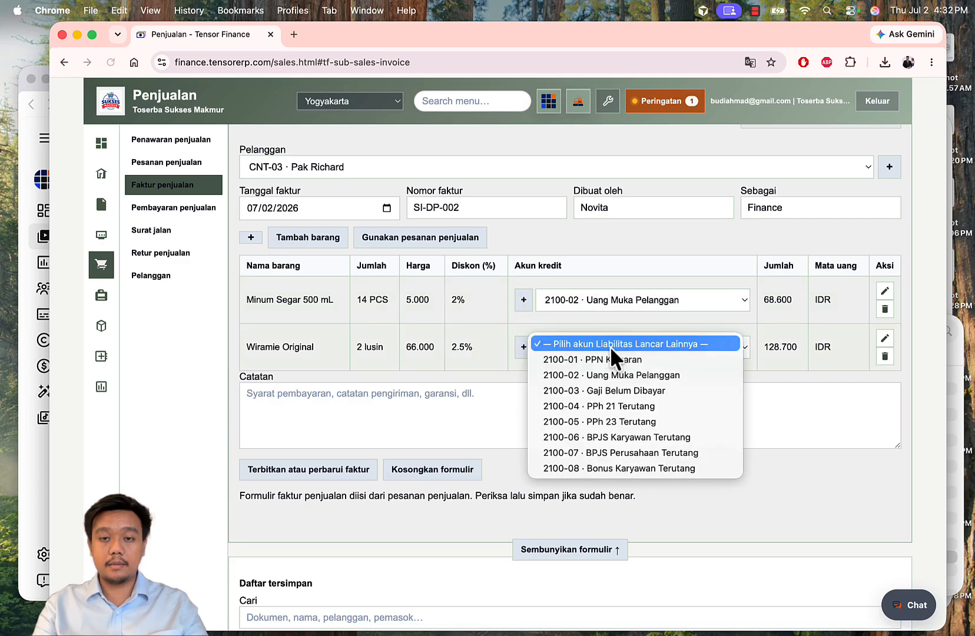
click(663, 374)
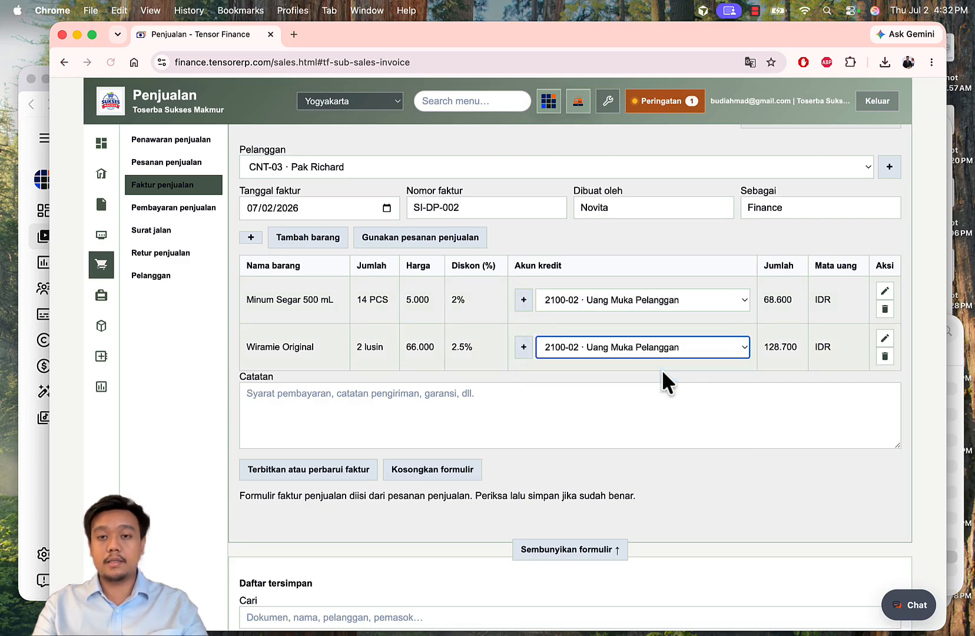
click(730, 324)
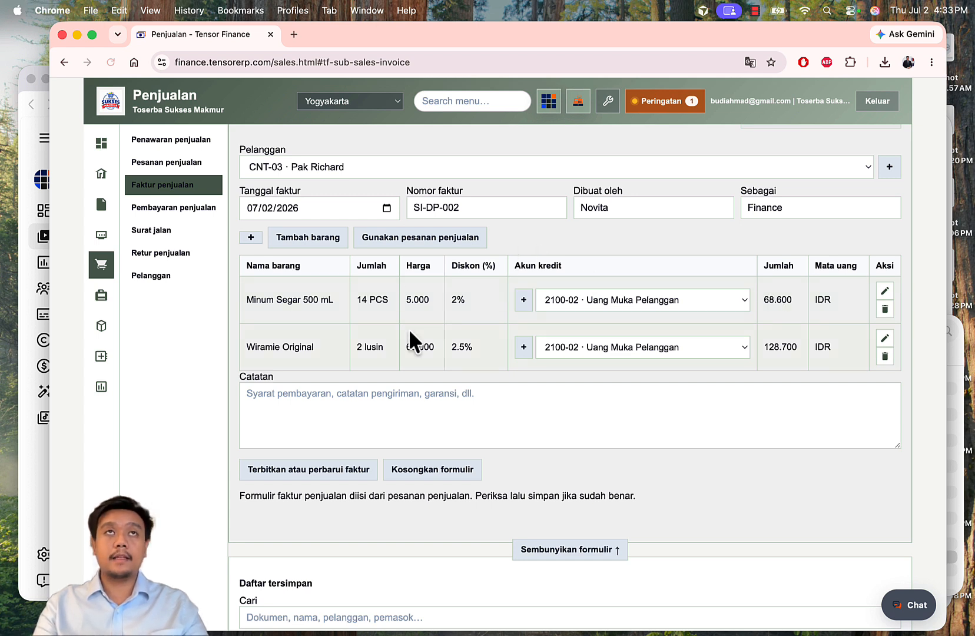
scroll(409, 331, down, 2)
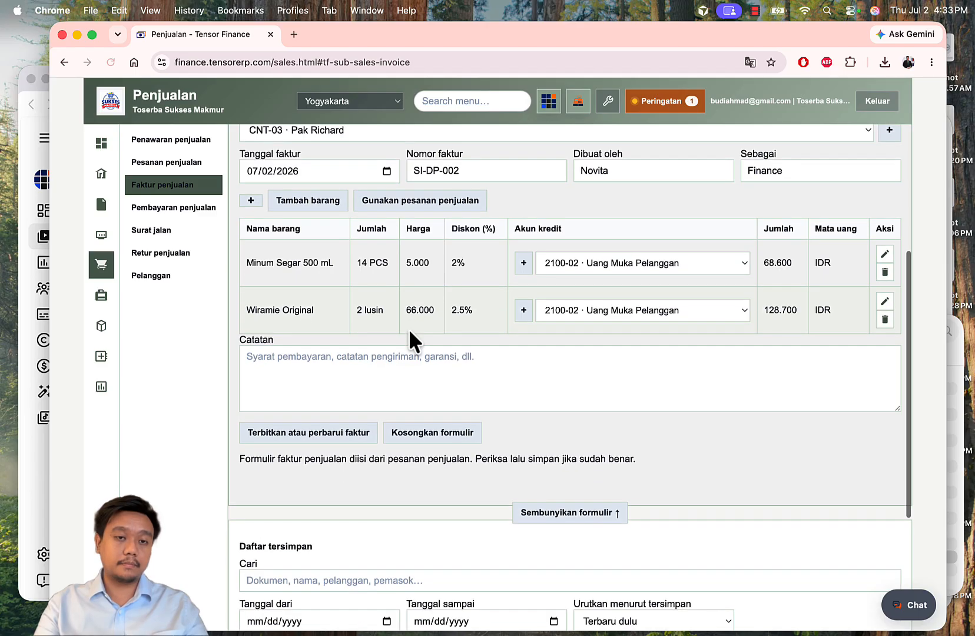
Step: Add the invoice note 'Pelanggan ingin dikirim 50% barang setelah DP'
click(408, 357)
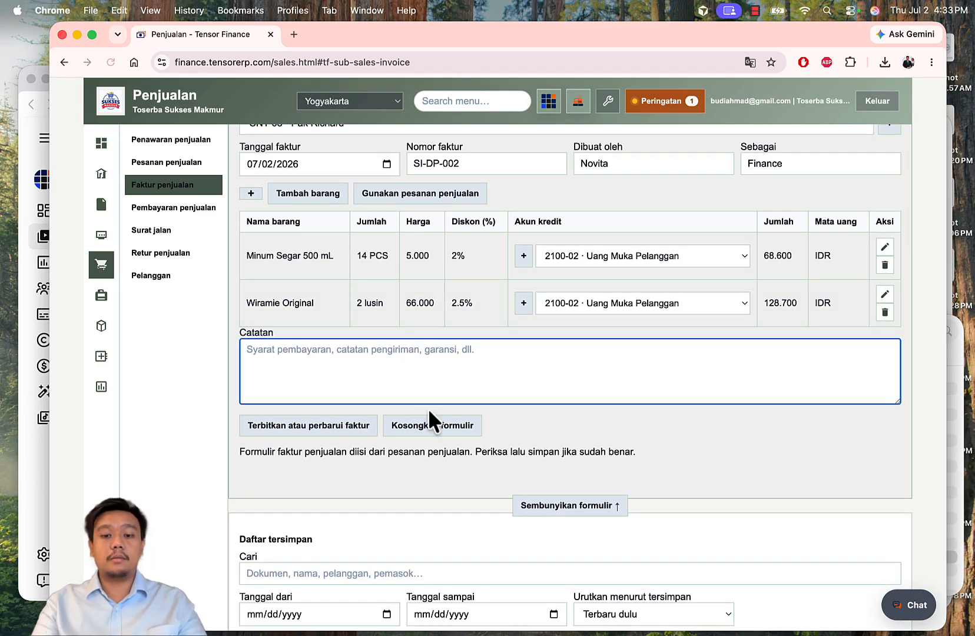
text(Pelanggan)
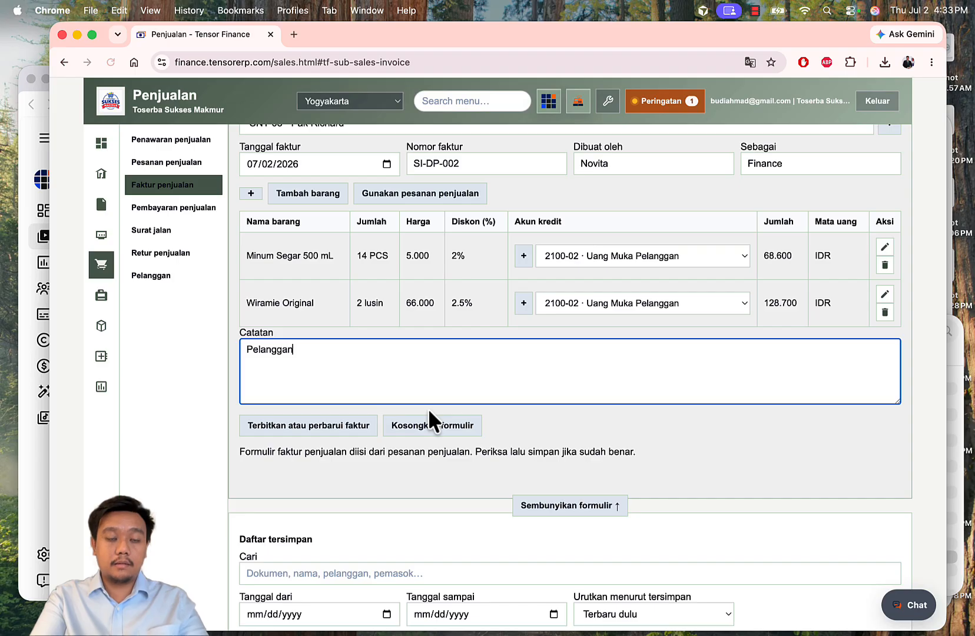
text( ingin diki)
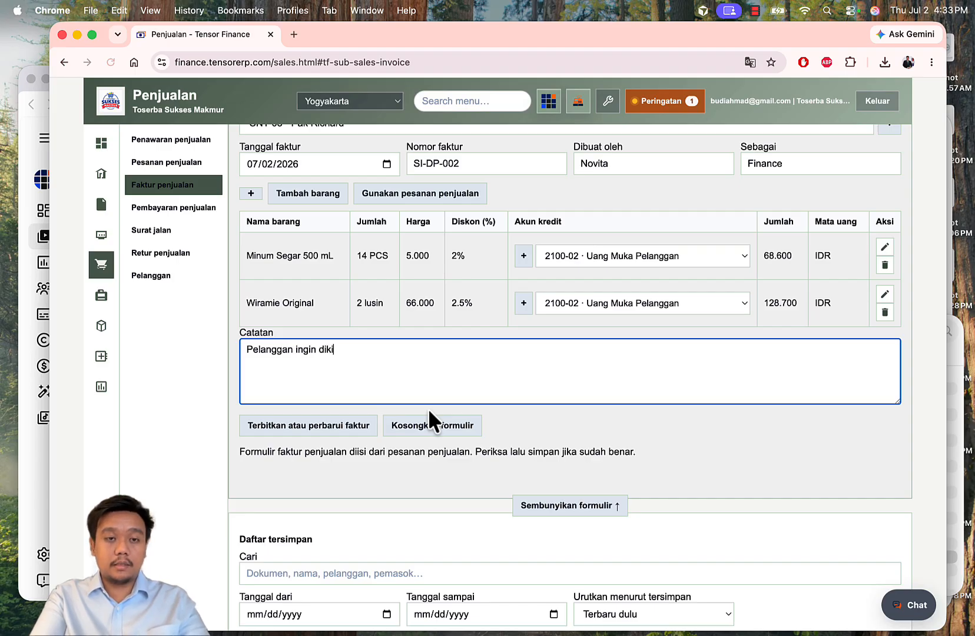
text(rim 50% )
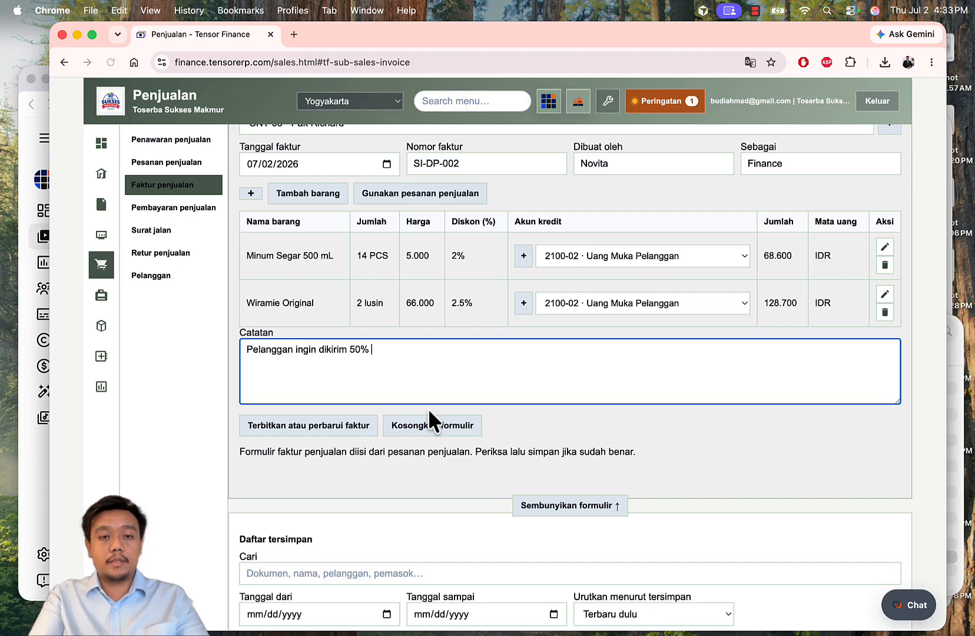
text(barang setela)
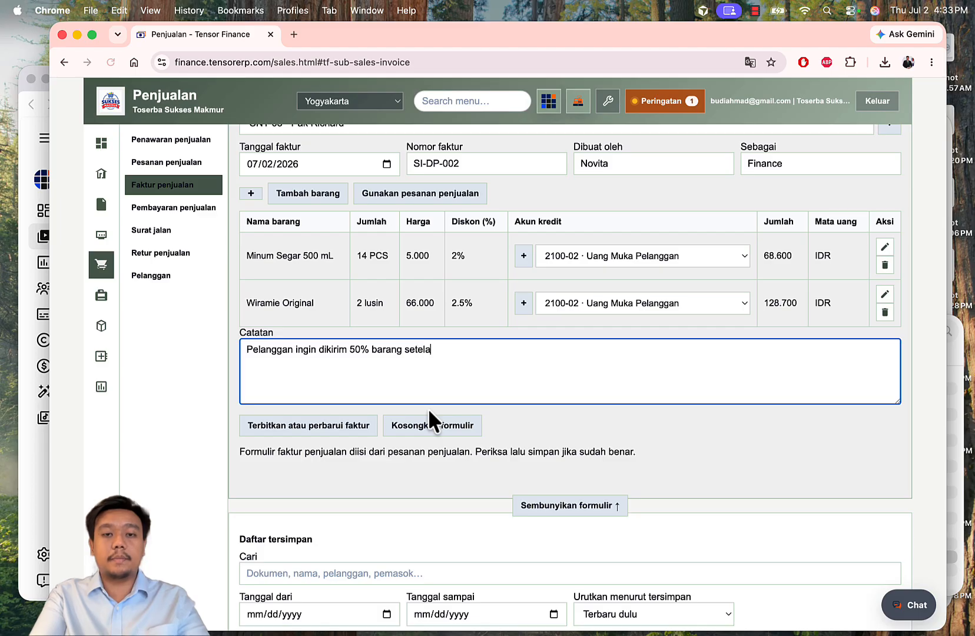
text(h DP)
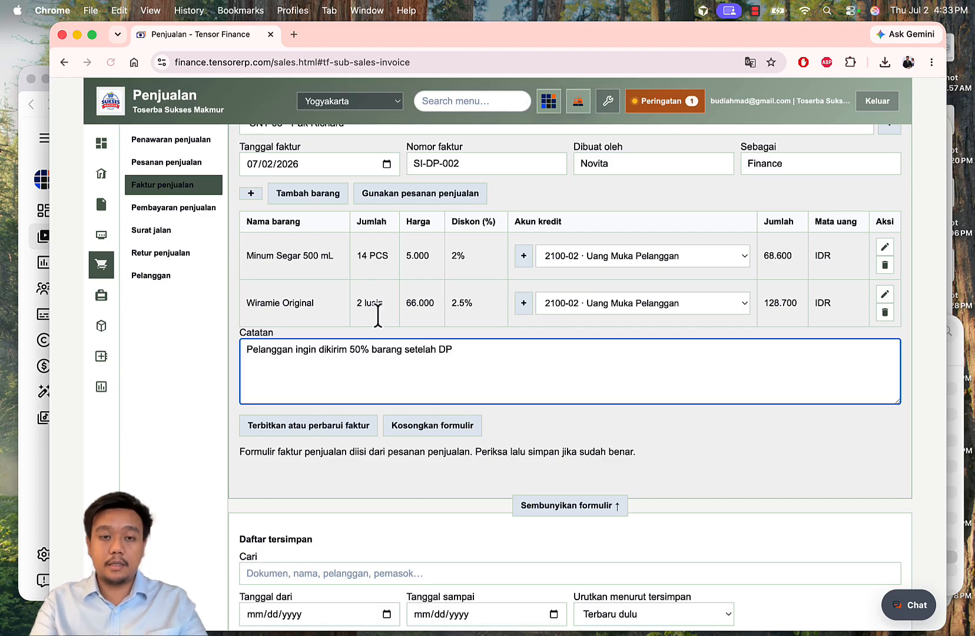
click(612, 436)
scroll(612, 436, down, 5)
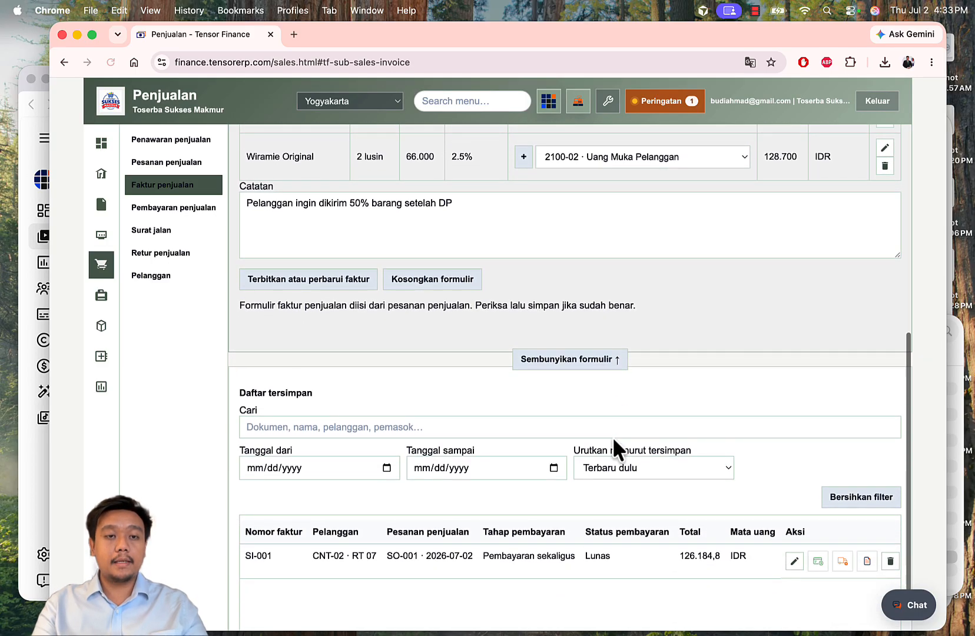
Step: Issue invoice SI-DP-002 and confirm it lists as Belum lunas at 54.750,75 IDR
click(271, 281)
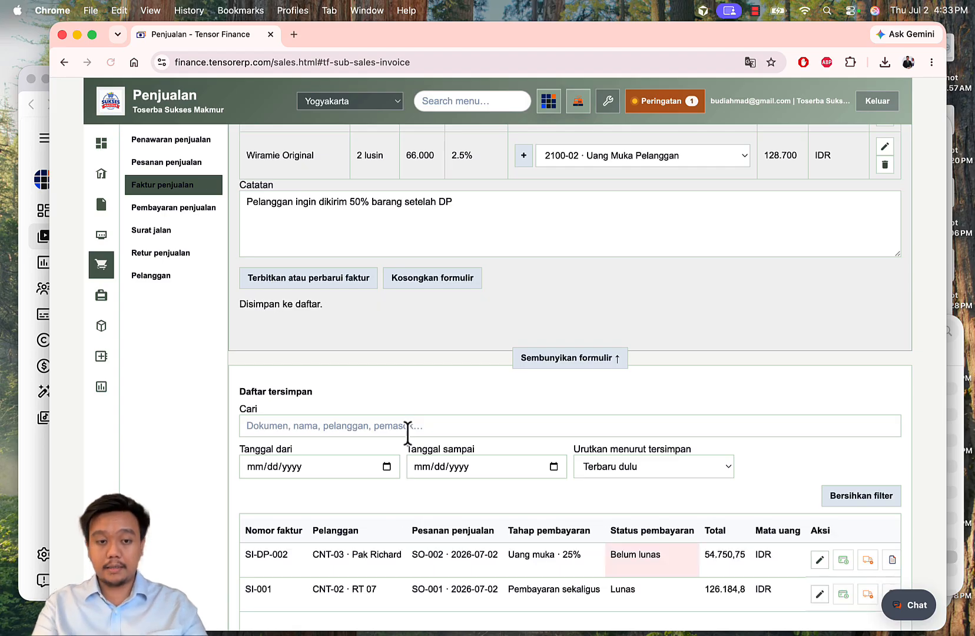
scroll(407, 432, down, 2)
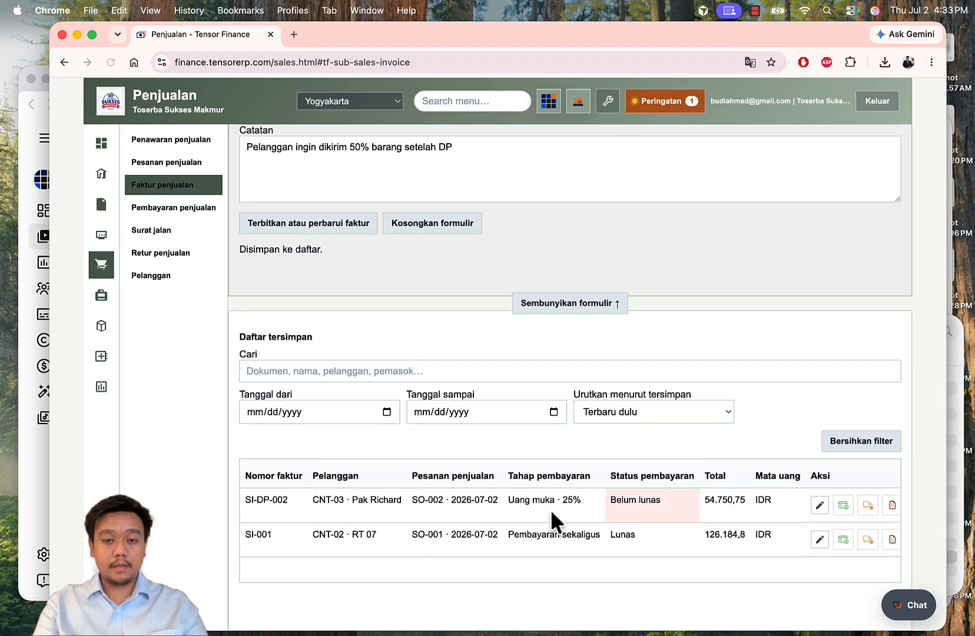
drag(616, 501, 658, 503)
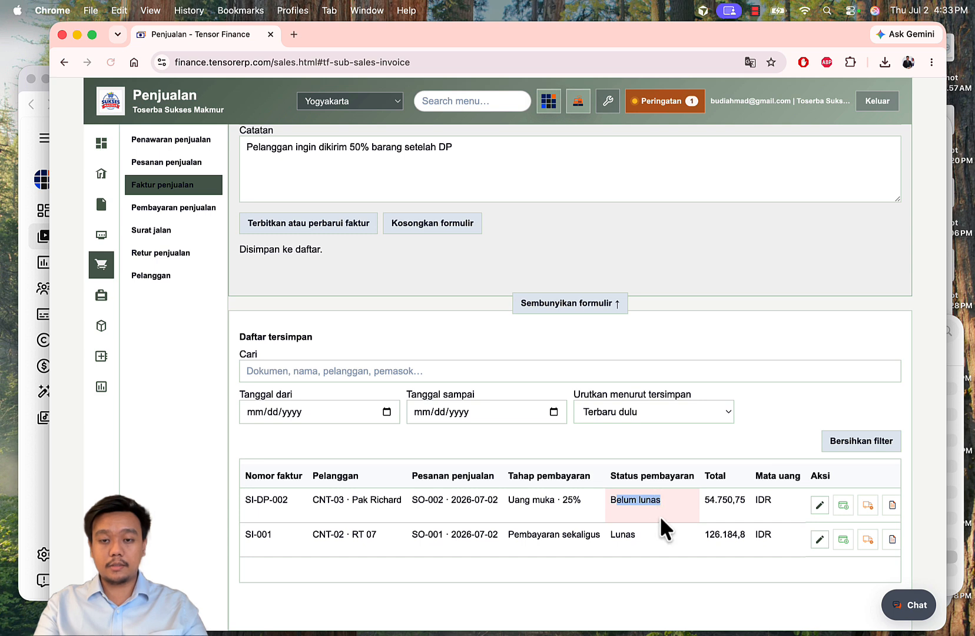
click(659, 515)
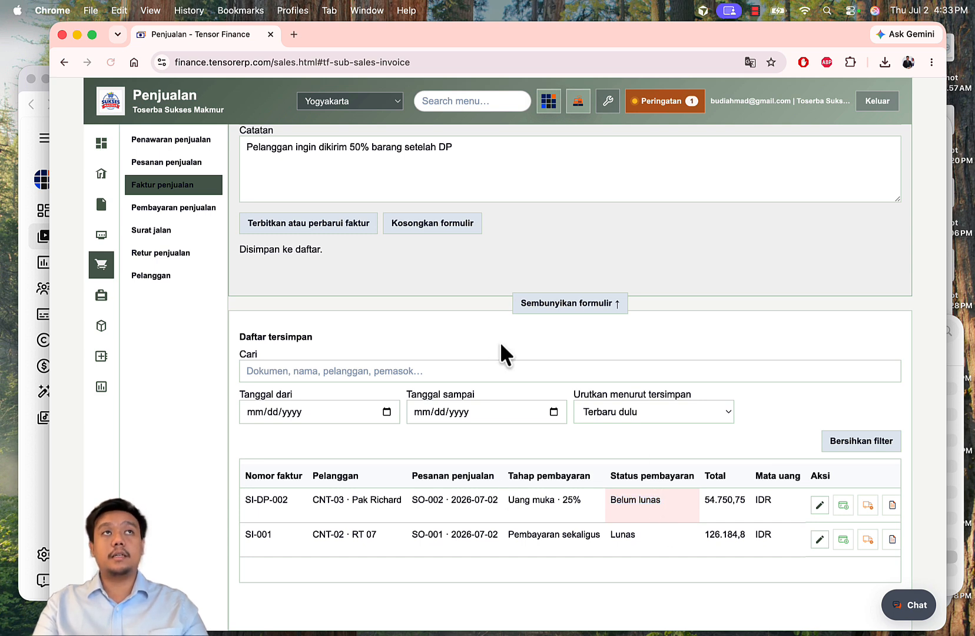
Step: Review the printable SI-DP-002 invoice document totalling 54.750,75, then close it
click(891, 504)
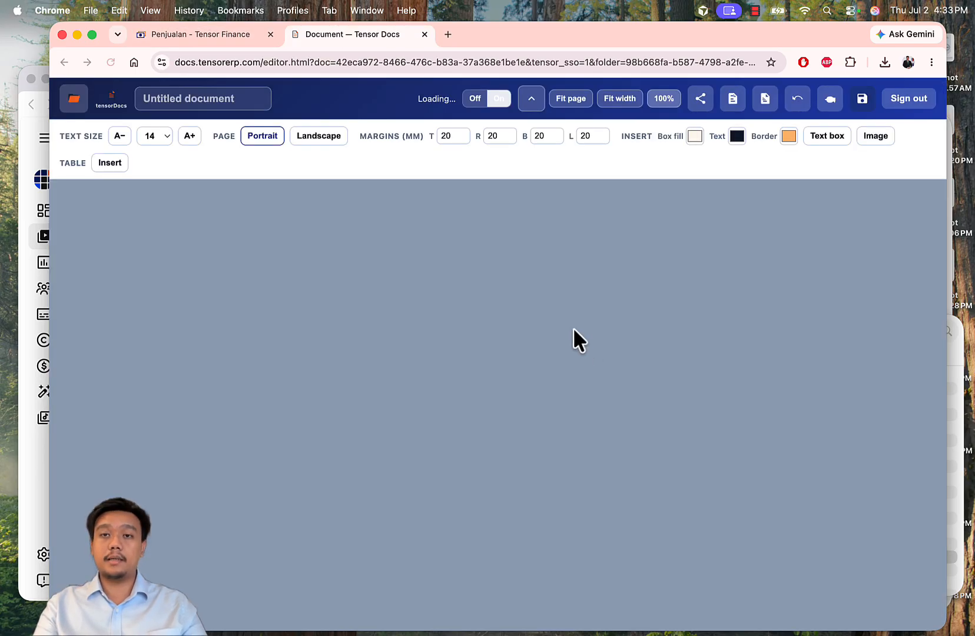
scroll(570, 320, down, 7)
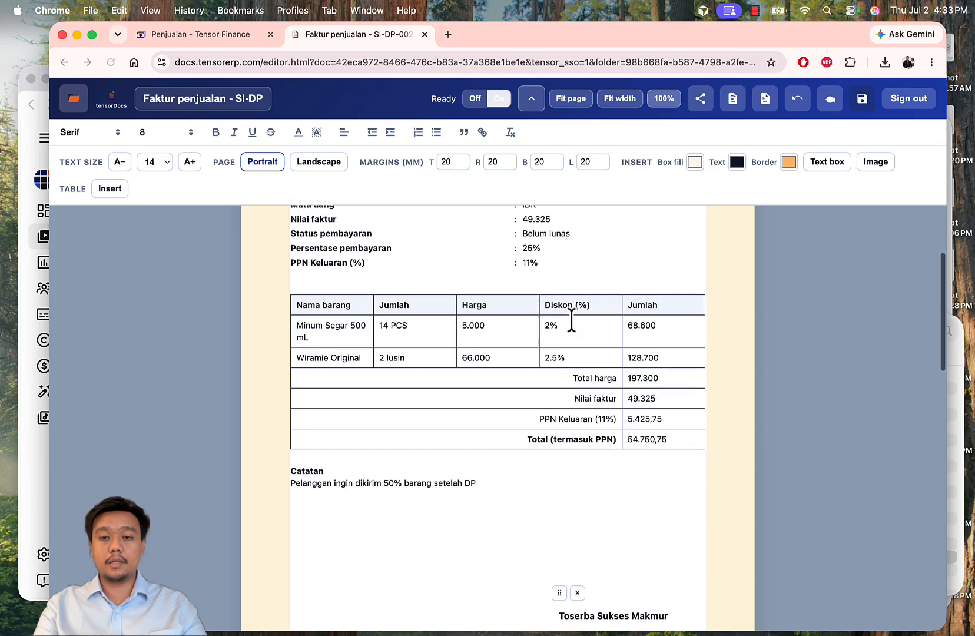
scroll(571, 321, up, 9)
scroll(571, 321, down, 3)
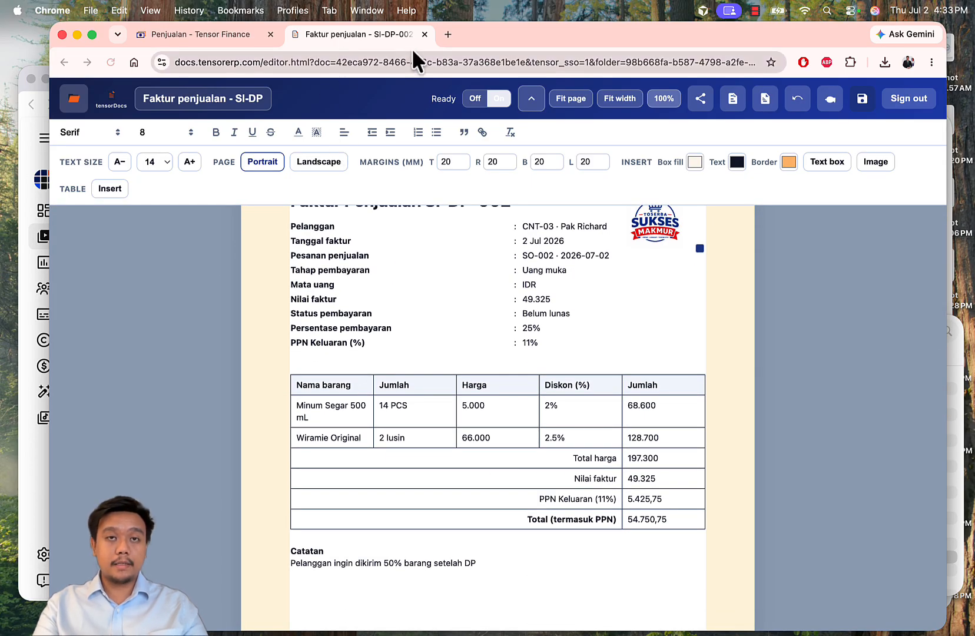
scroll(400, 290, down, 5)
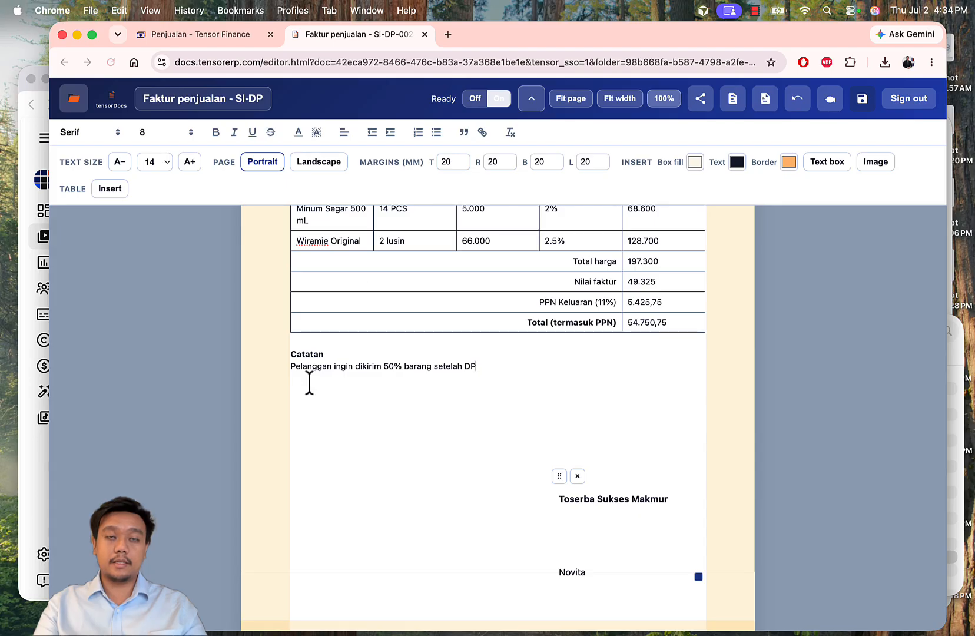
click(425, 35)
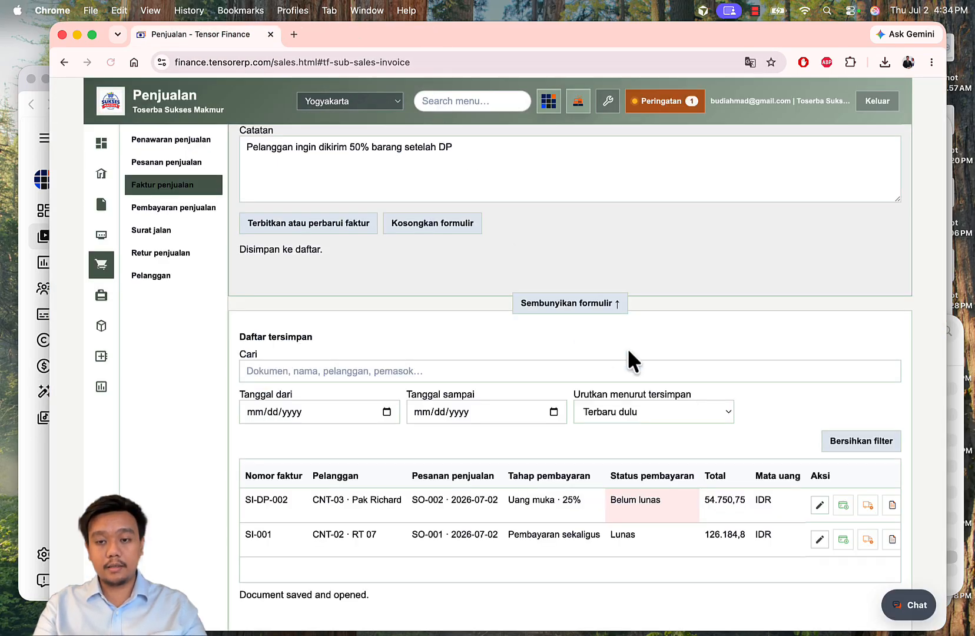
Step: Start recording a payment for invoice SI-DP-002 from the sales invoices list
click(187, 212)
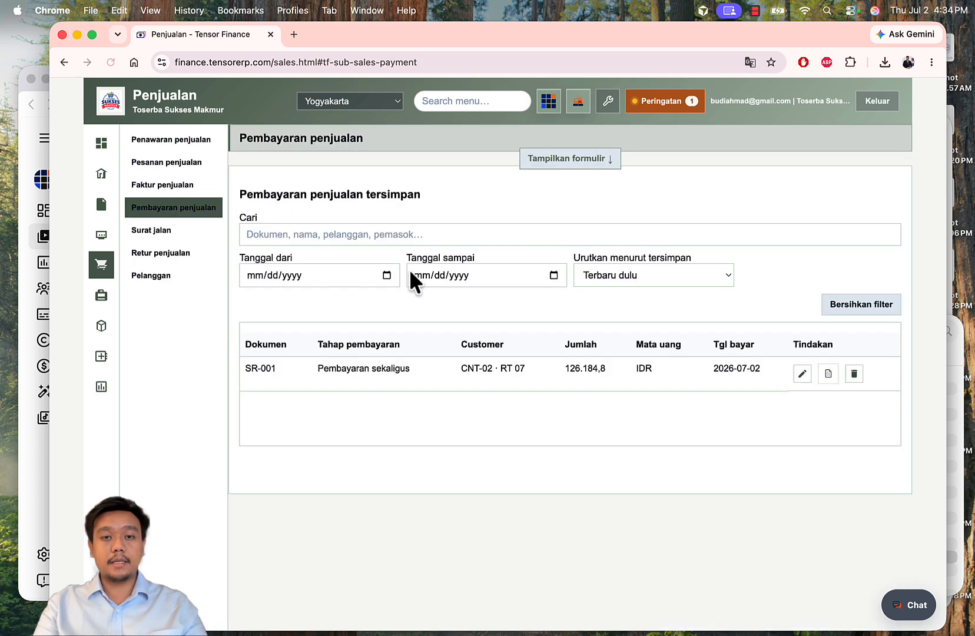
click(553, 159)
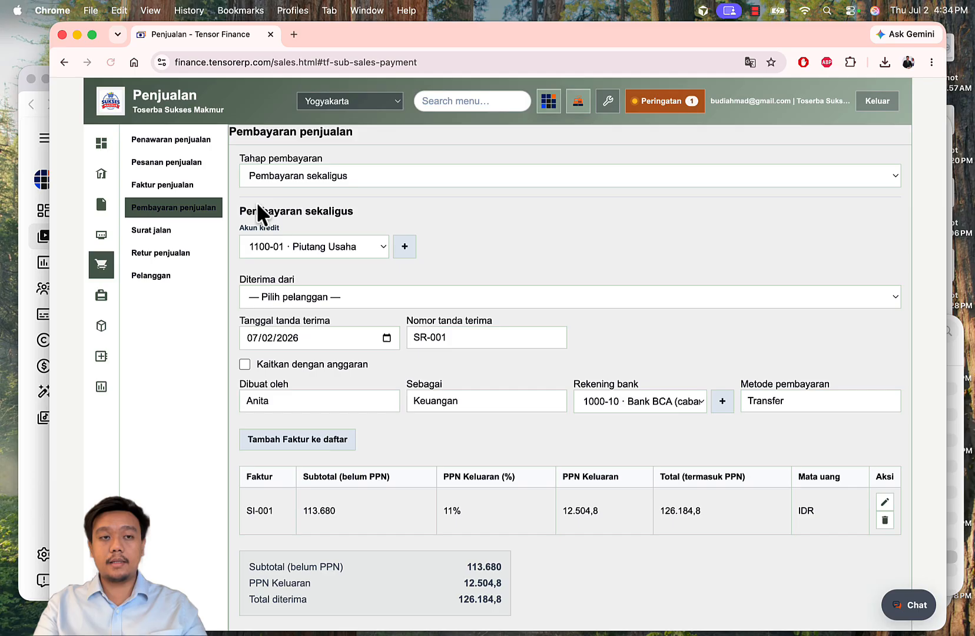
click(171, 186)
scroll(493, 285, down, 8)
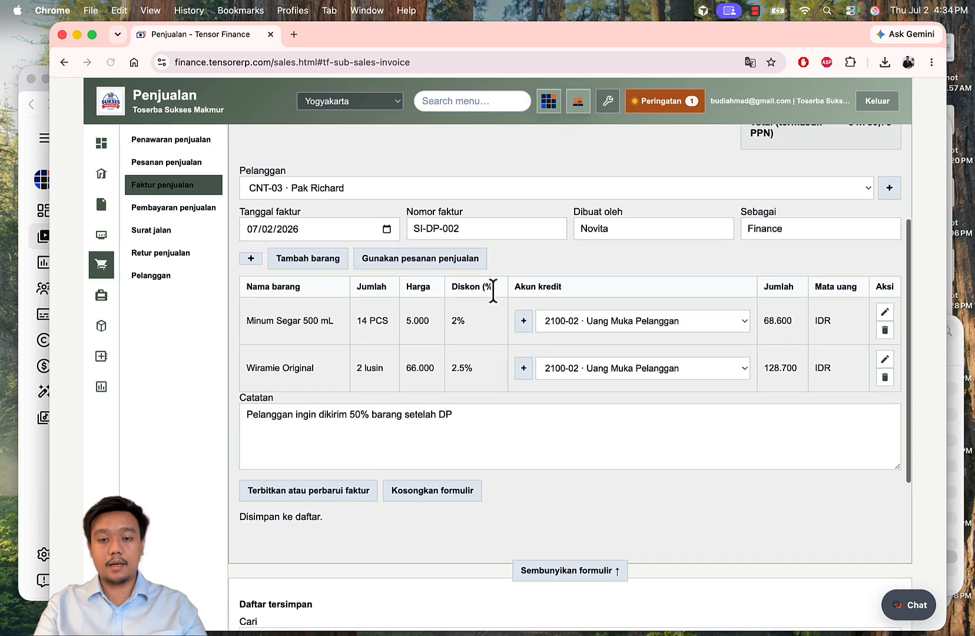
scroll(442, 488, right, 2)
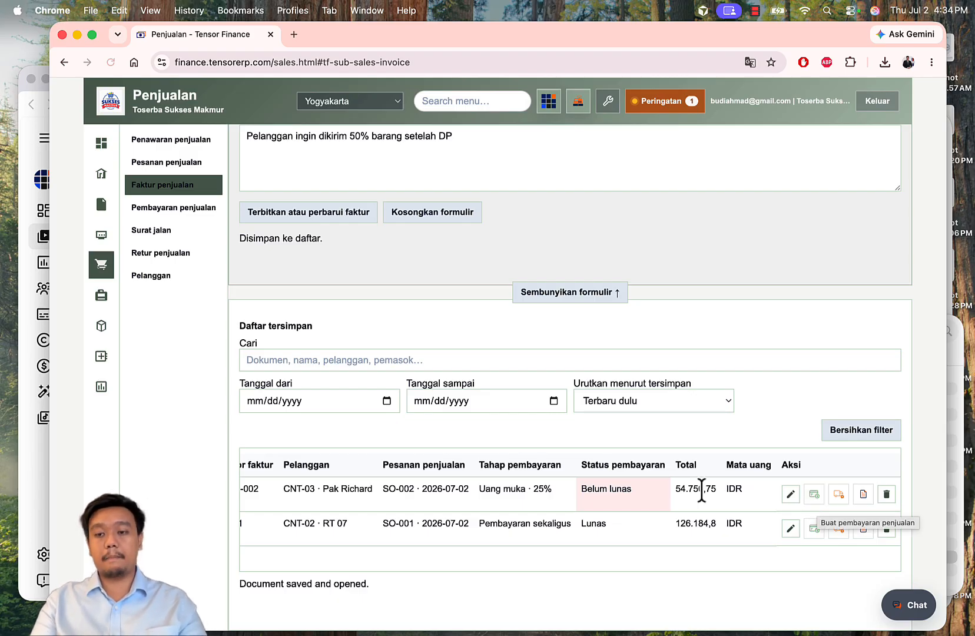
click(813, 494)
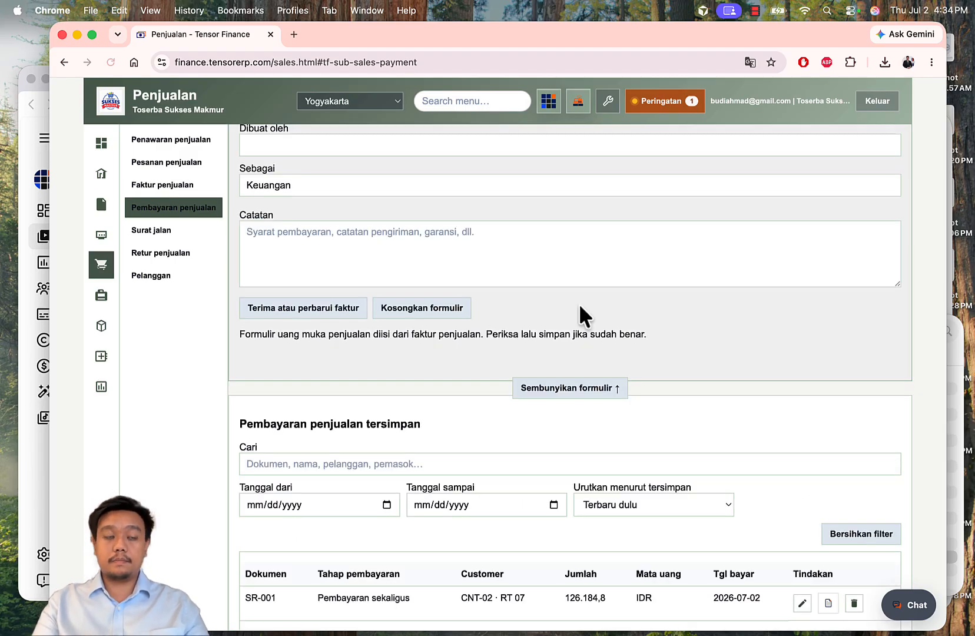
scroll(515, 272, up, 6)
scroll(515, 272, up, 3)
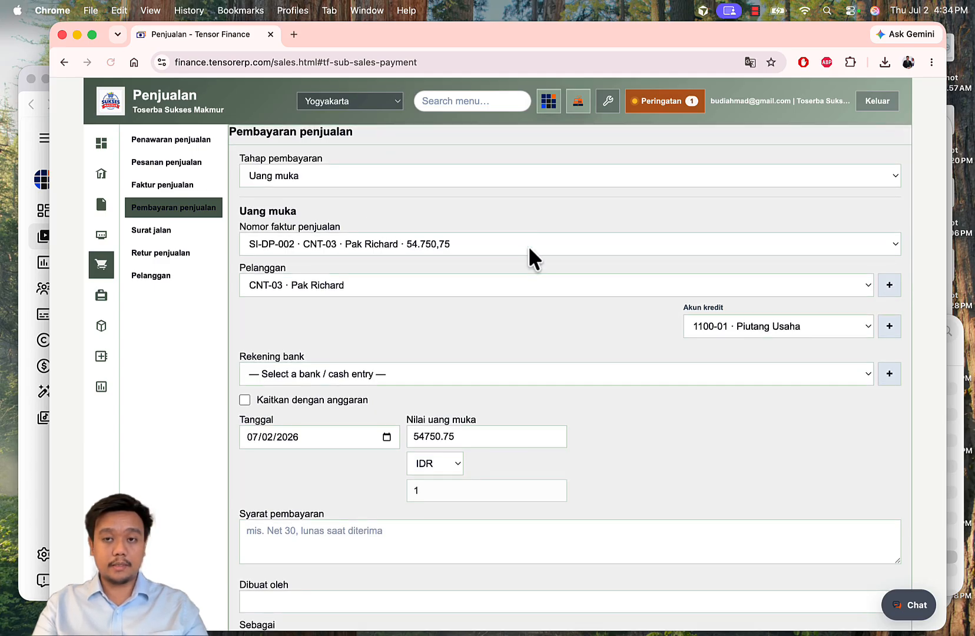
scroll(528, 246, down, 4)
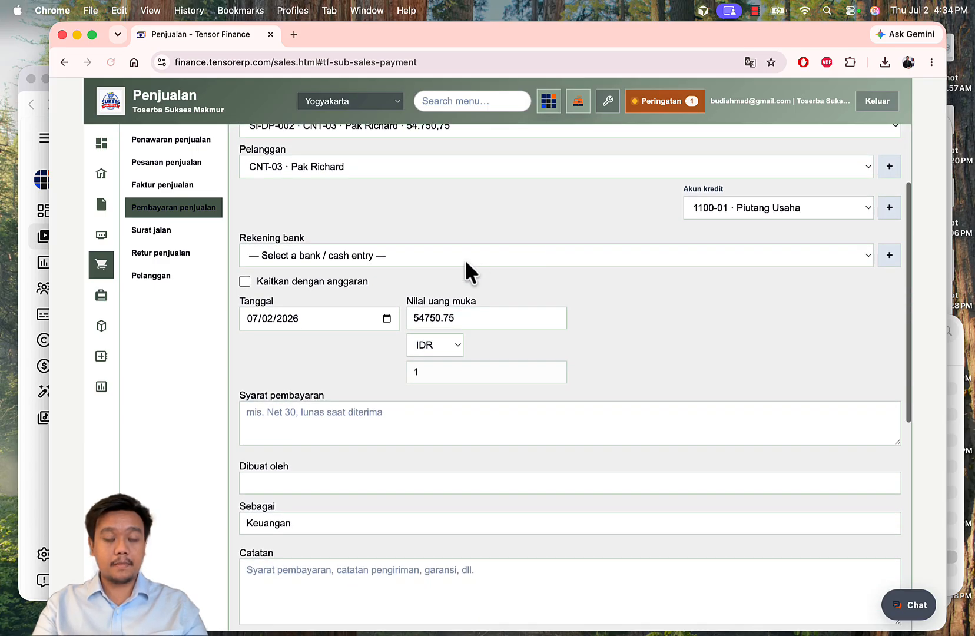
Step: Receive the 54.750,75 payment into Bank Mandiri (cabang Yogyakarta), enter the preparer's name, and save
click(466, 262)
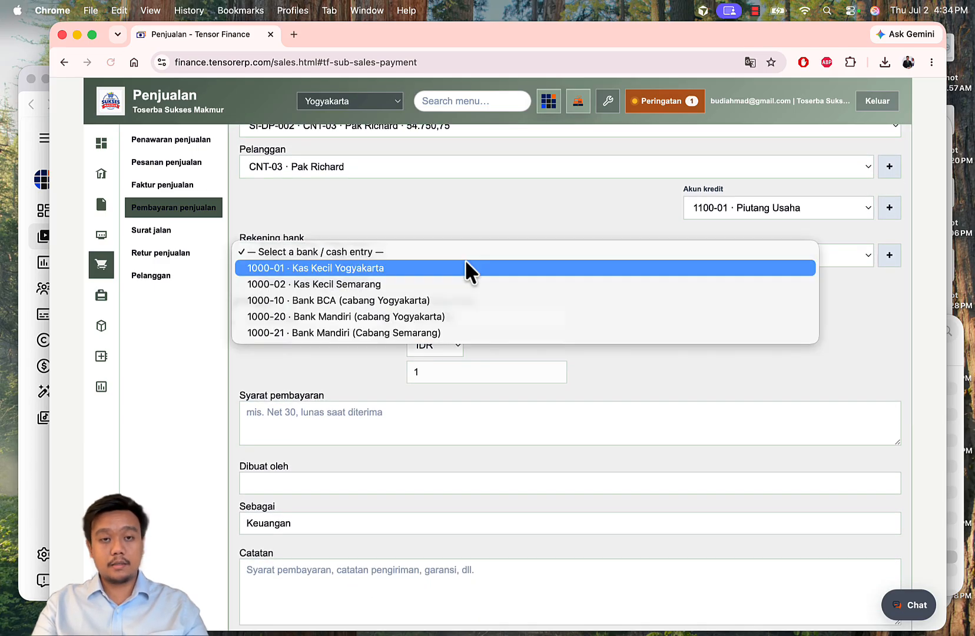
click(471, 310)
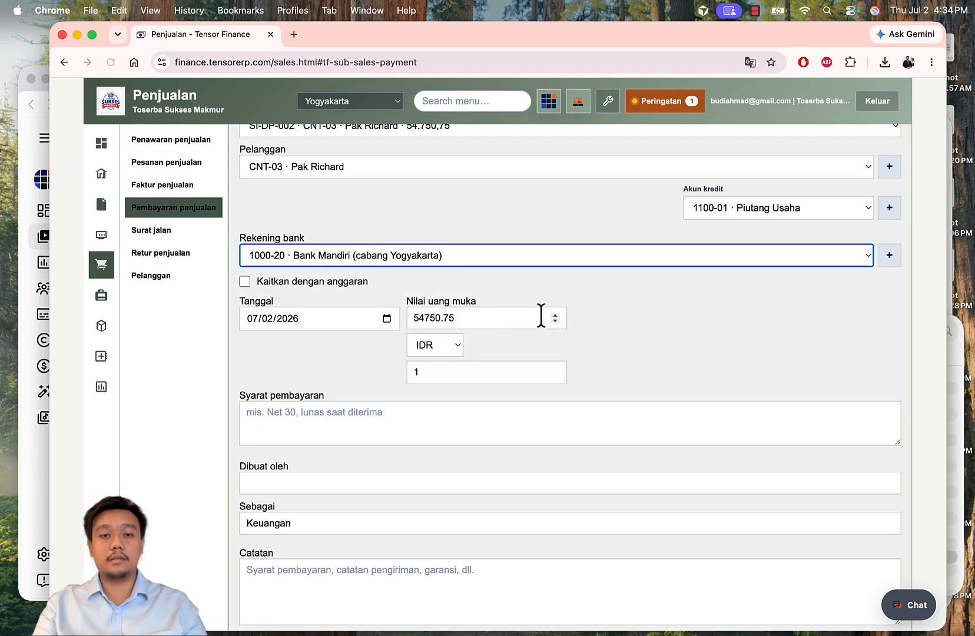
scroll(541, 317, down, 4)
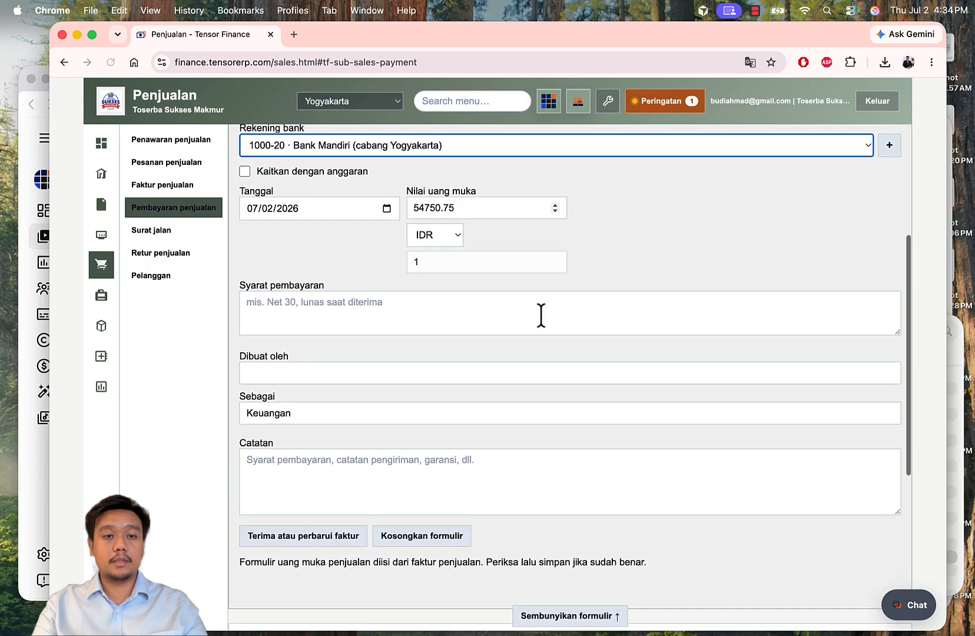
scroll(541, 315, down, 3)
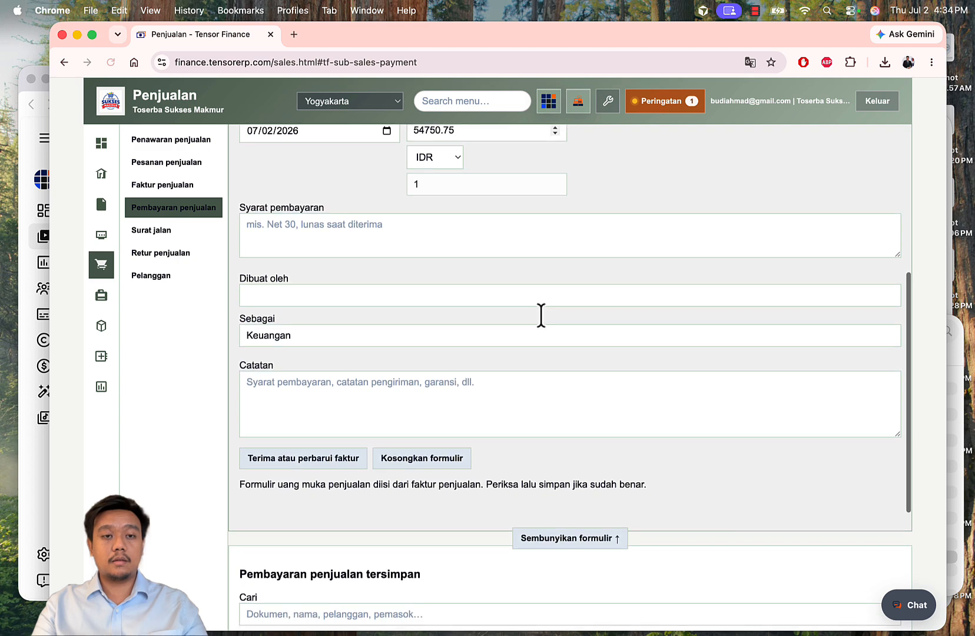
click(468, 294)
text(Novita)
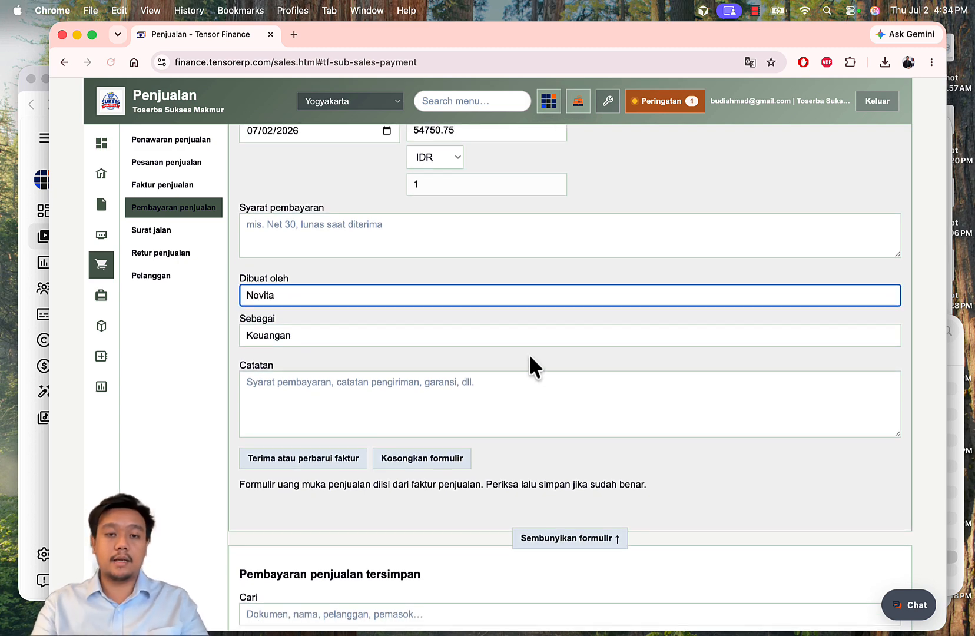
click(526, 398)
scroll(526, 398, down, 2)
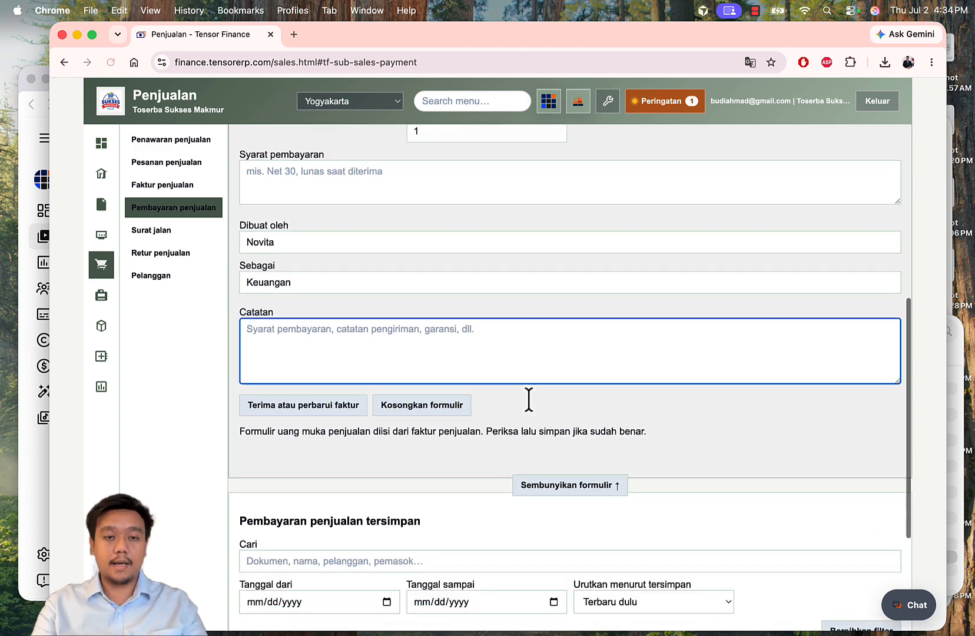
scroll(612, 344, down, 1)
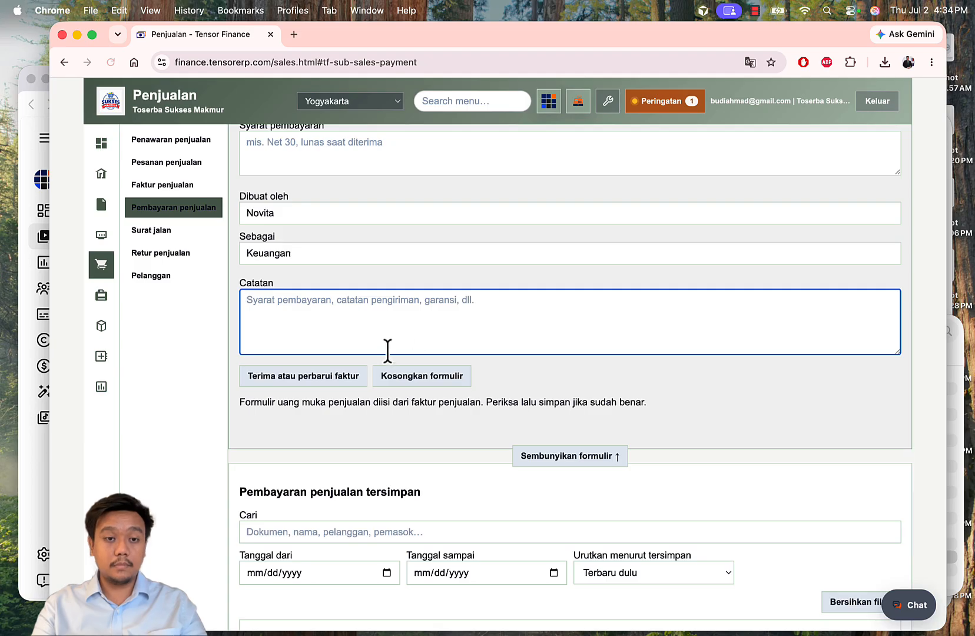
click(305, 381)
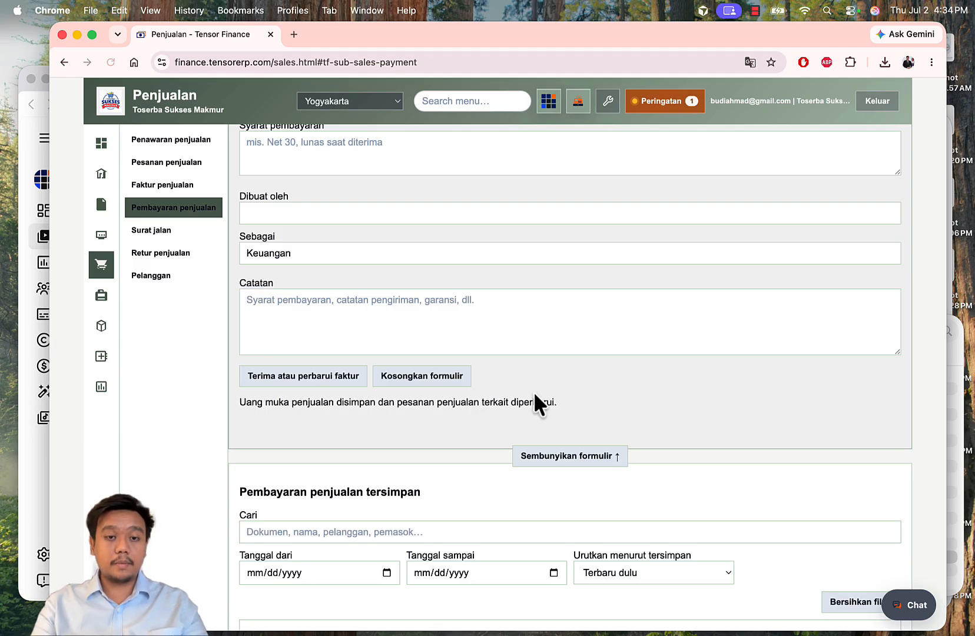
scroll(533, 392, down, 4)
scroll(533, 391, down, 1)
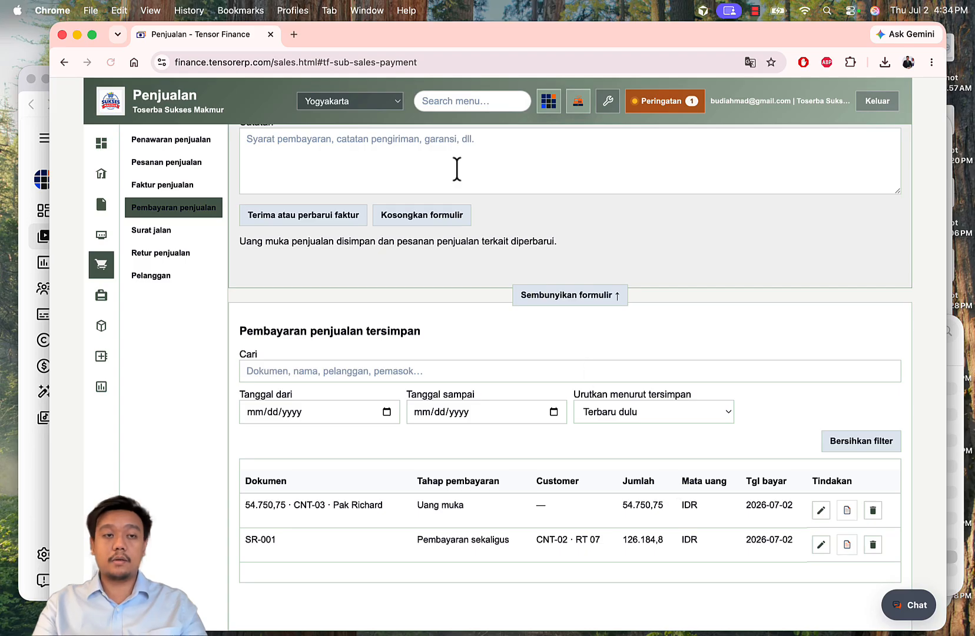
Step: Confirm invoice SI-DP-002 now shows Lunas as its payment status
click(172, 186)
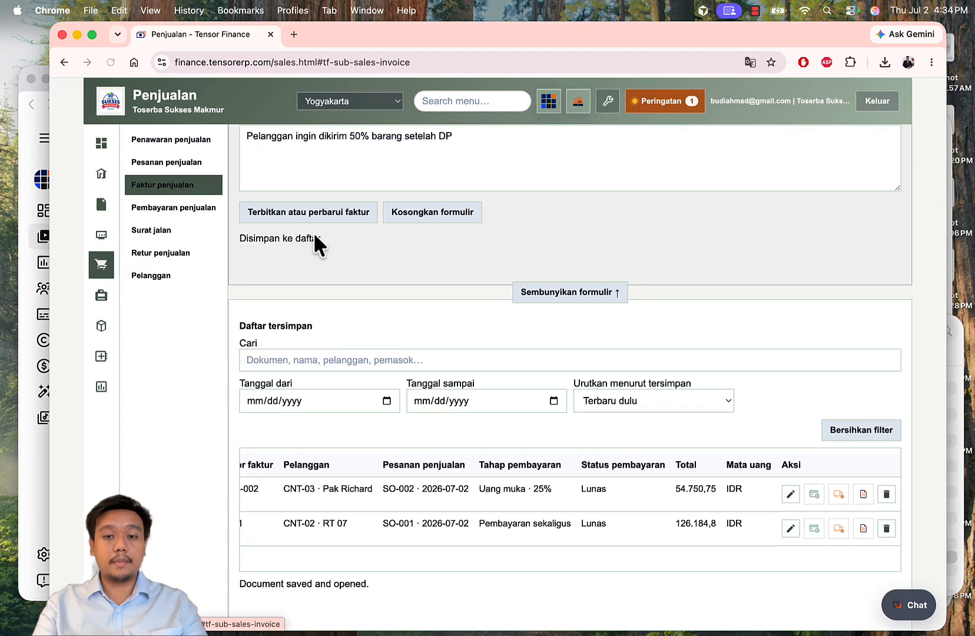
drag(580, 489, 622, 486)
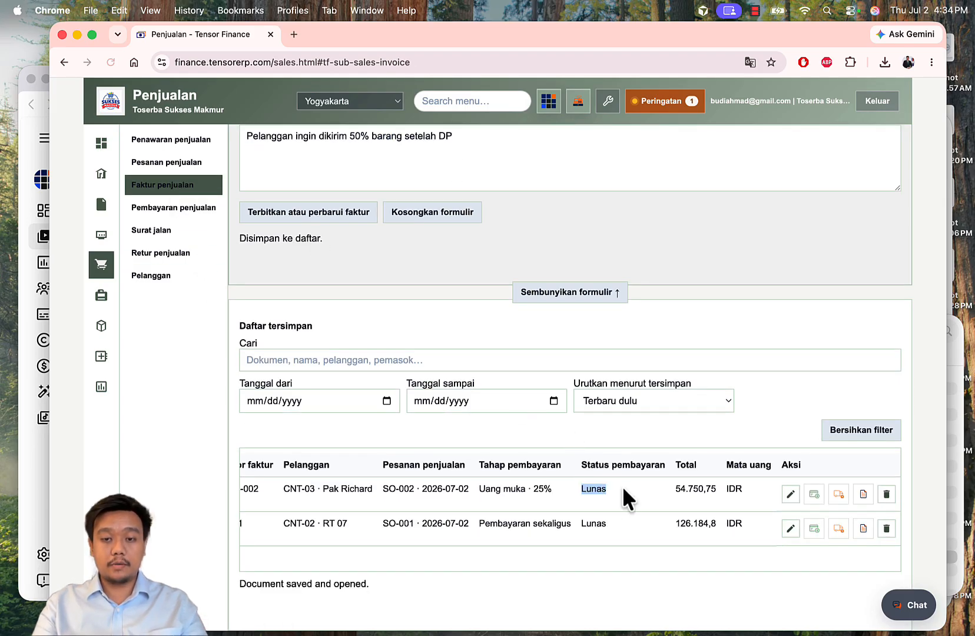
click(592, 353)
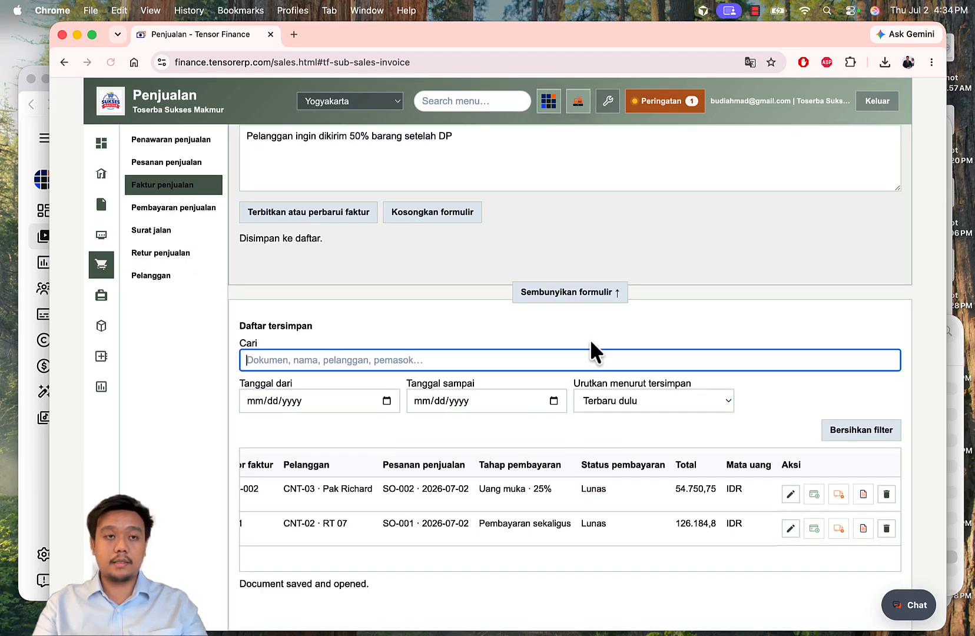
Step: Check SO-002 in the sales orders list: 25% paid, 0% delivered
click(176, 166)
scroll(545, 512, left, 5)
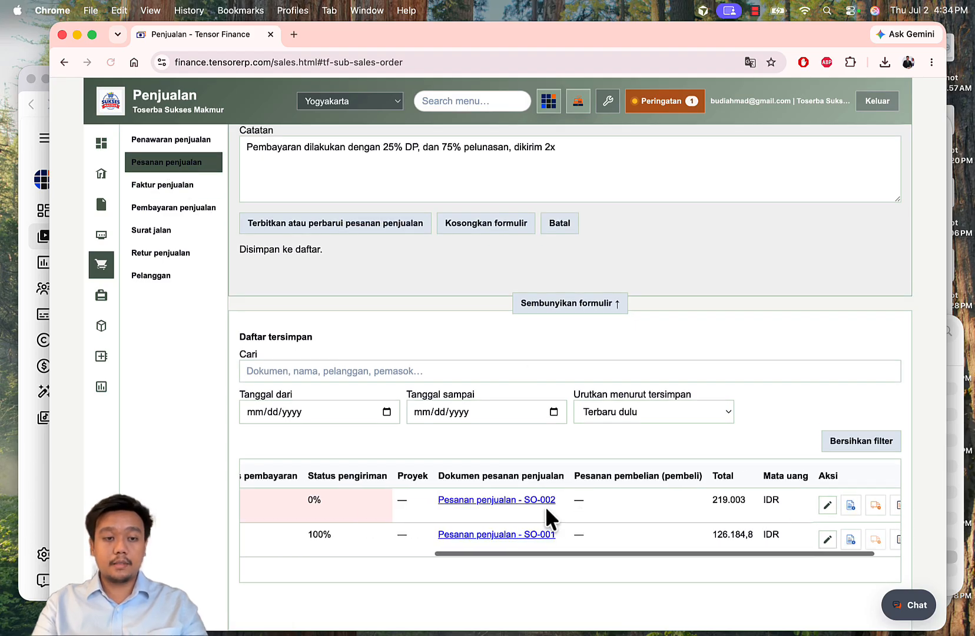
scroll(545, 506, left, 1)
drag(507, 497, 471, 497)
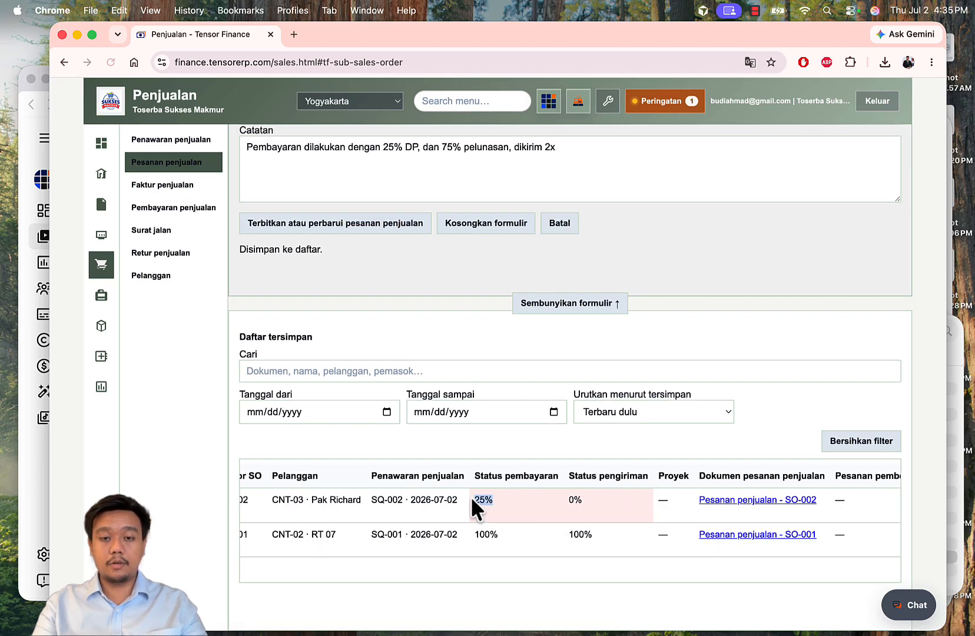
click(483, 450)
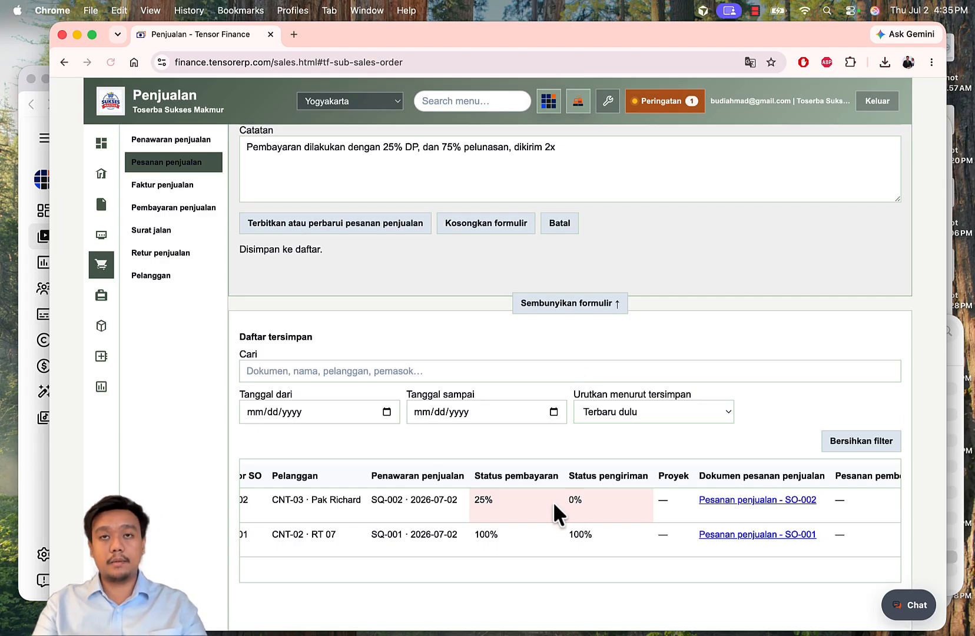
scroll(534, 498, right, 5)
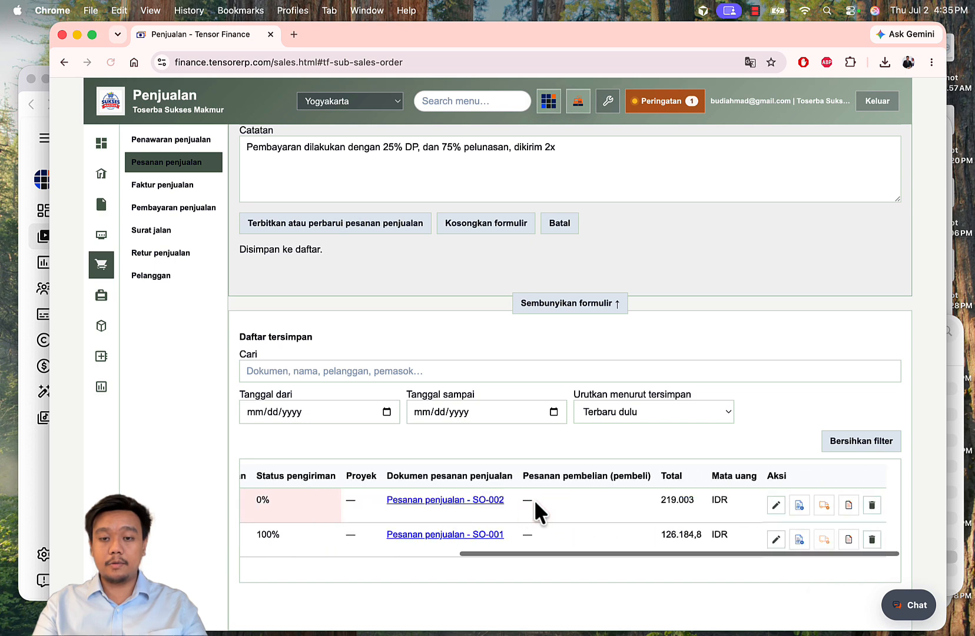
scroll(534, 499, left, 10)
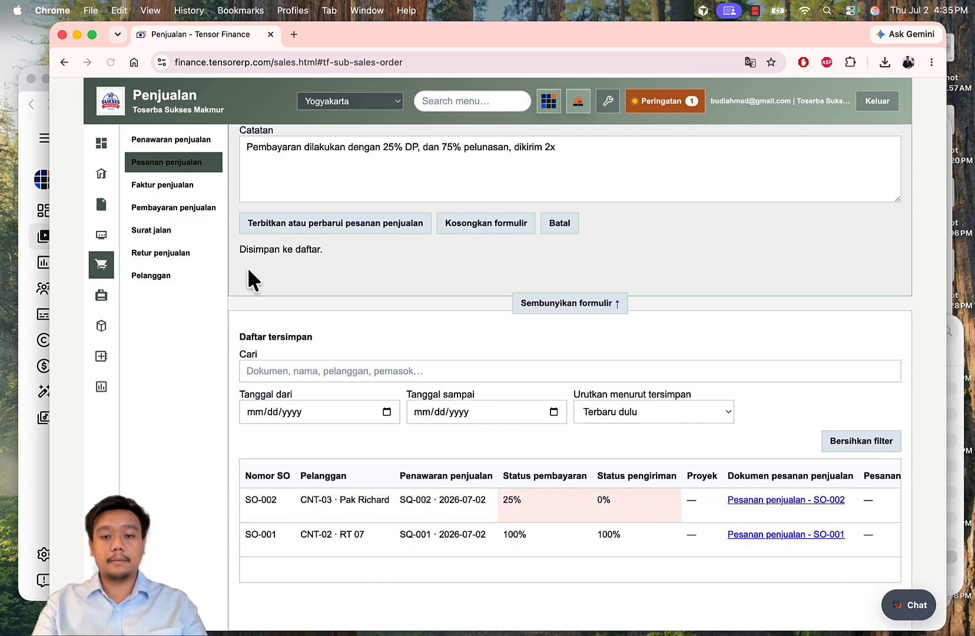
scroll(561, 515, right, 5)
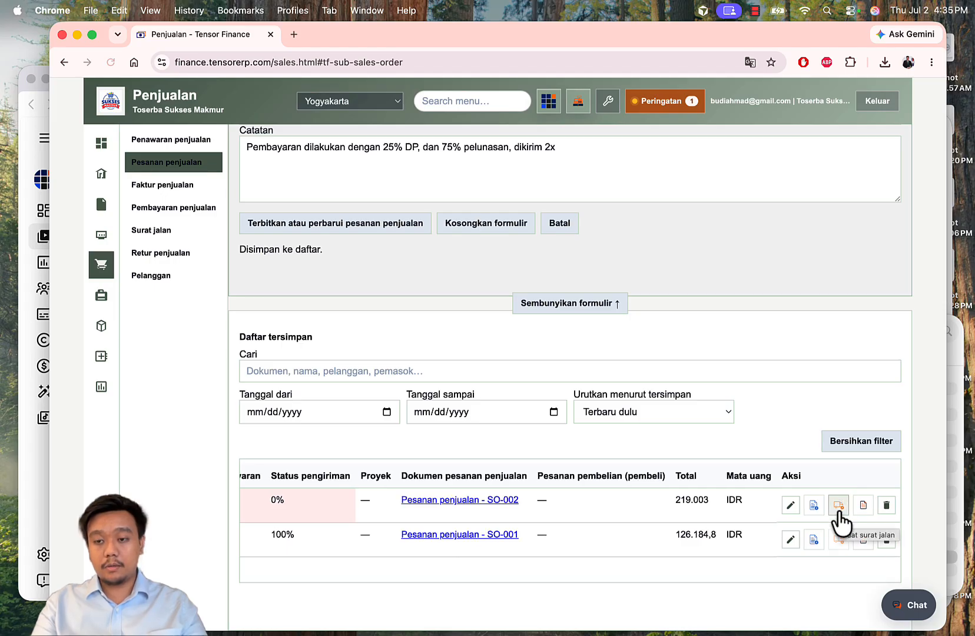
Step: Create a delivery order from SO-002 with shipper Wira Trans and delivery ID DEL-DP-002
click(838, 507)
scroll(636, 381, down, 1)
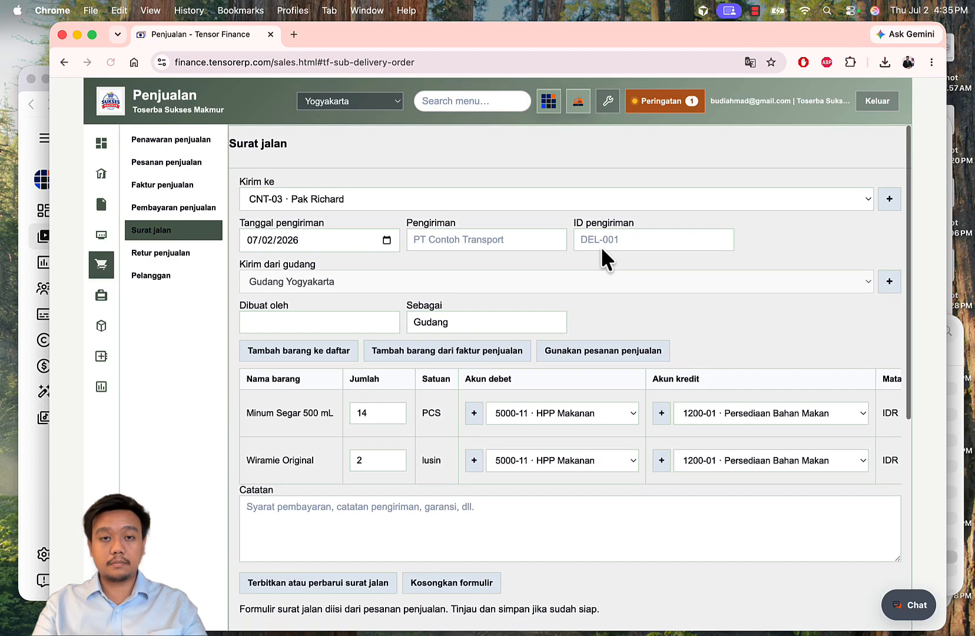
click(463, 238)
text(WIra)
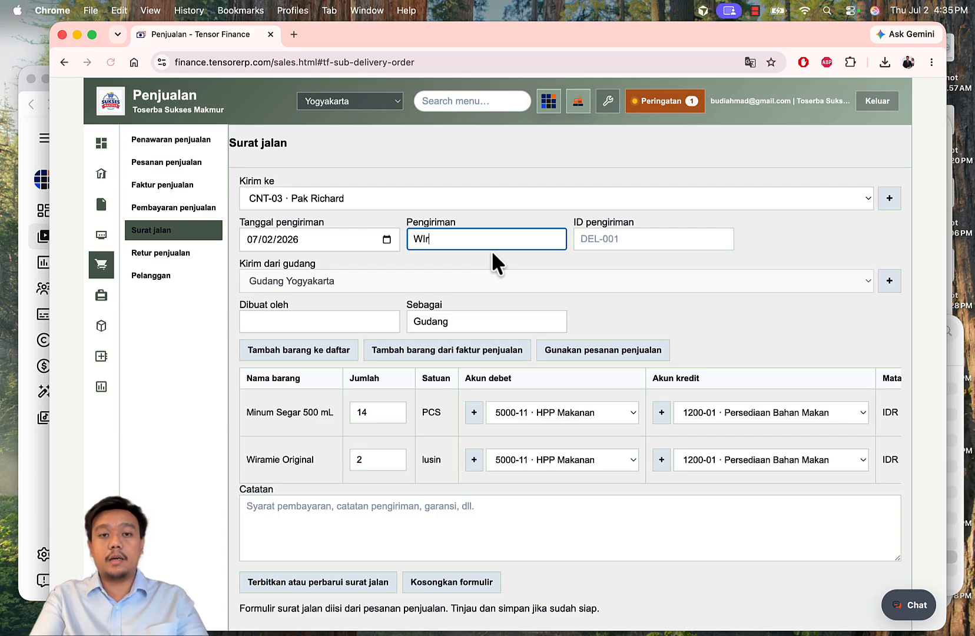
key(BackSpace)
key(BackSpace)
key(BackSpace)
text(ira Trans)
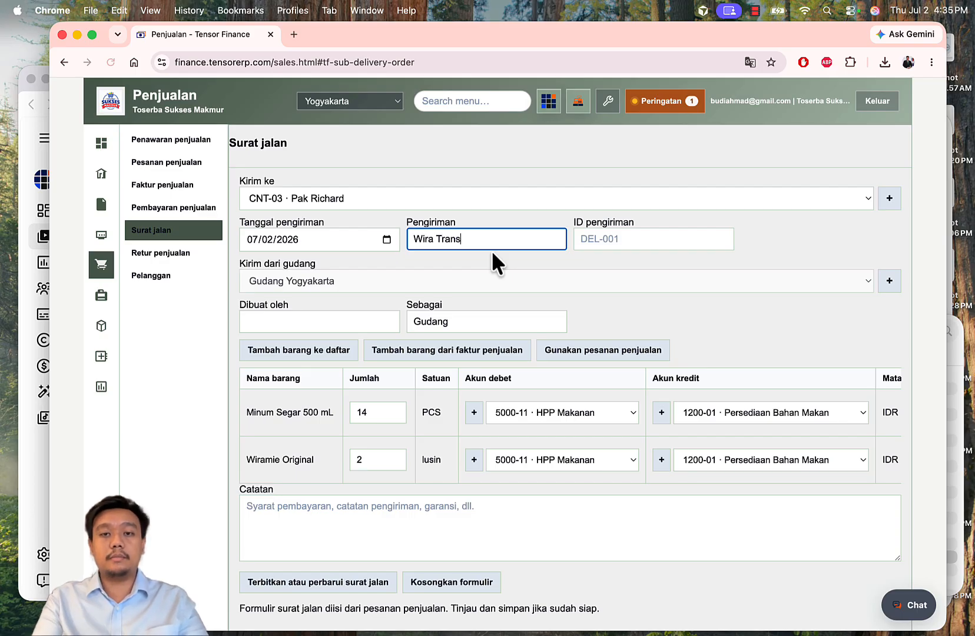
key(Tab)
text(DEL-)
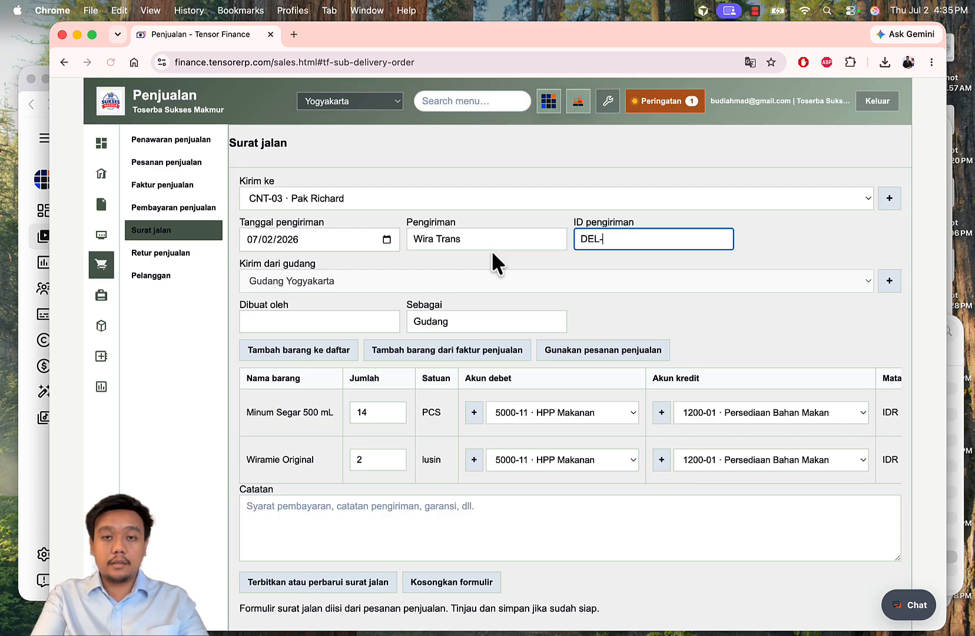
text(DP-002)
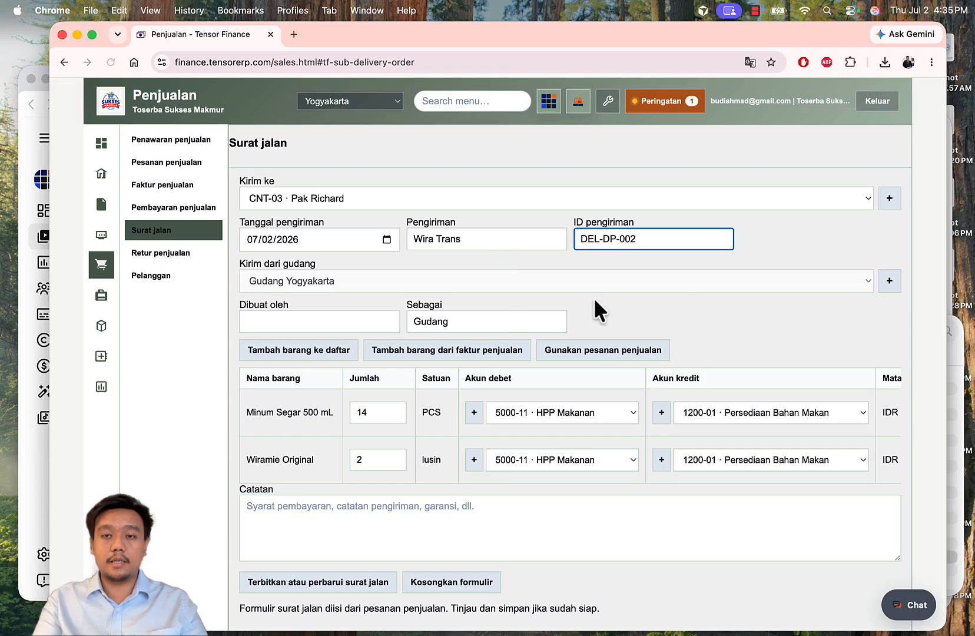
scroll(759, 301, down, 6)
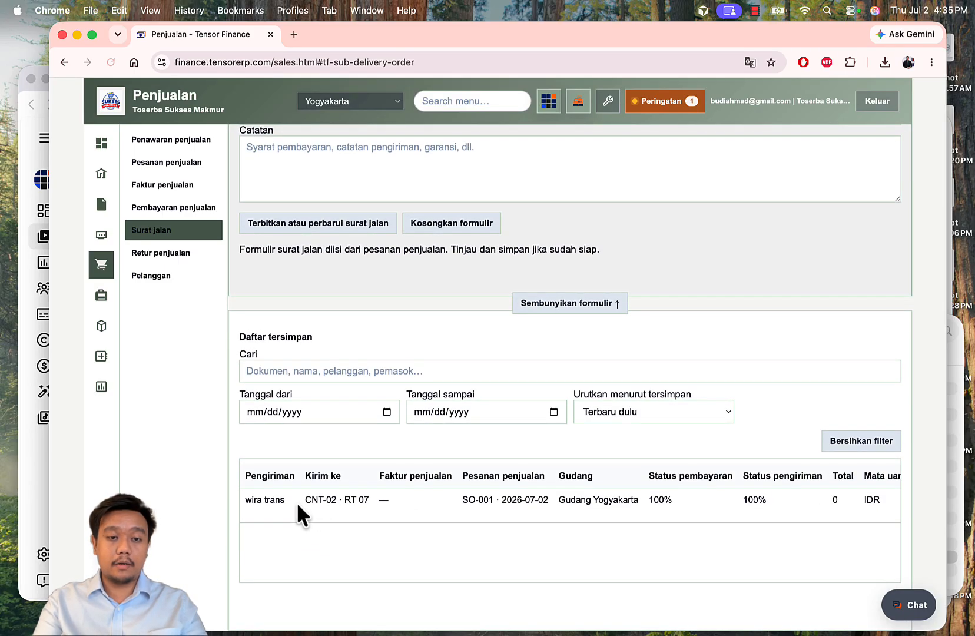
scroll(544, 436, up, 6)
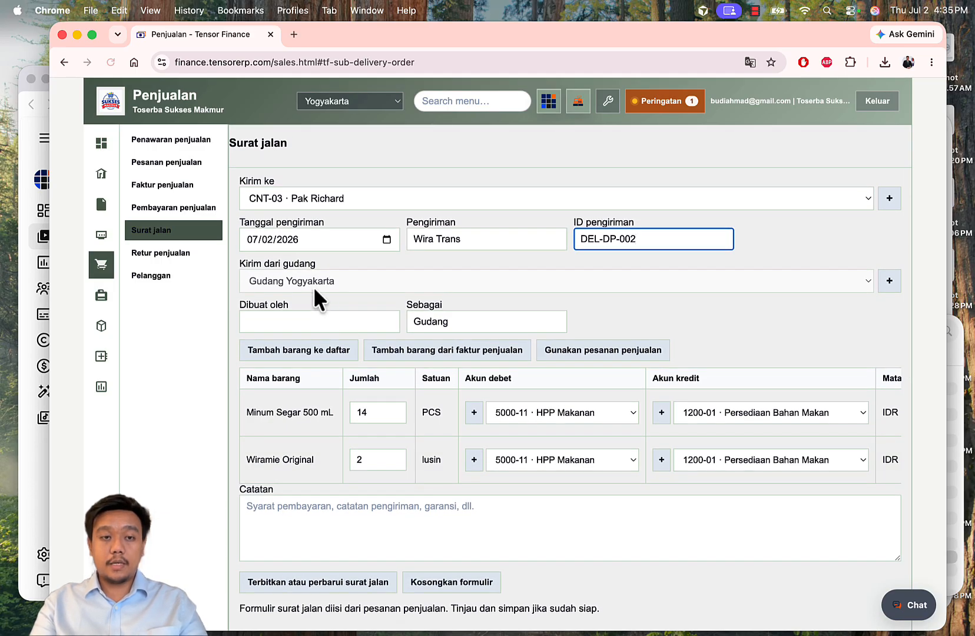
click(353, 281)
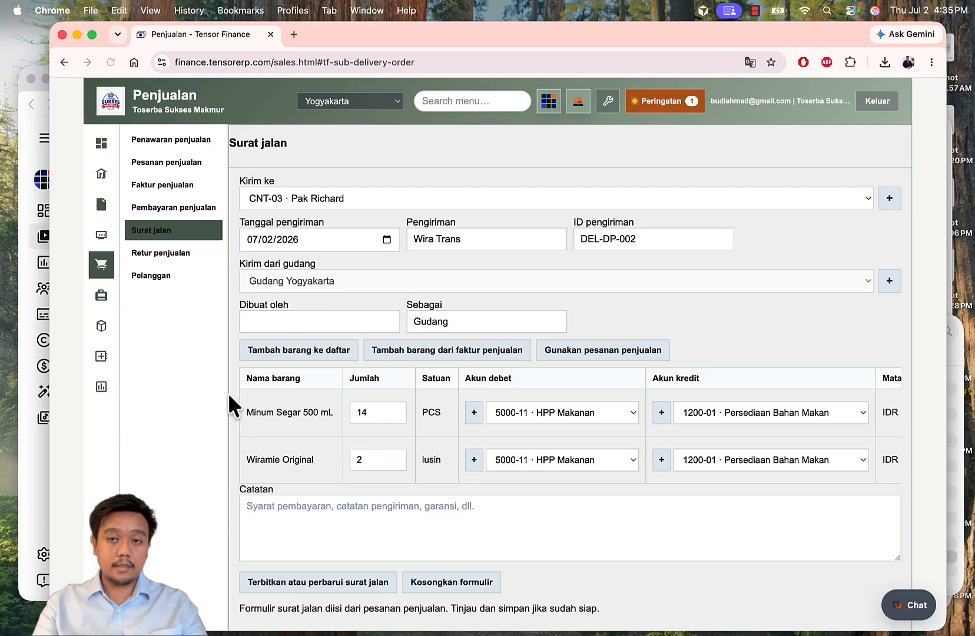
Step: Open stock per warehouse and check Wiramie Original's ordered quantity of 36
click(101, 325)
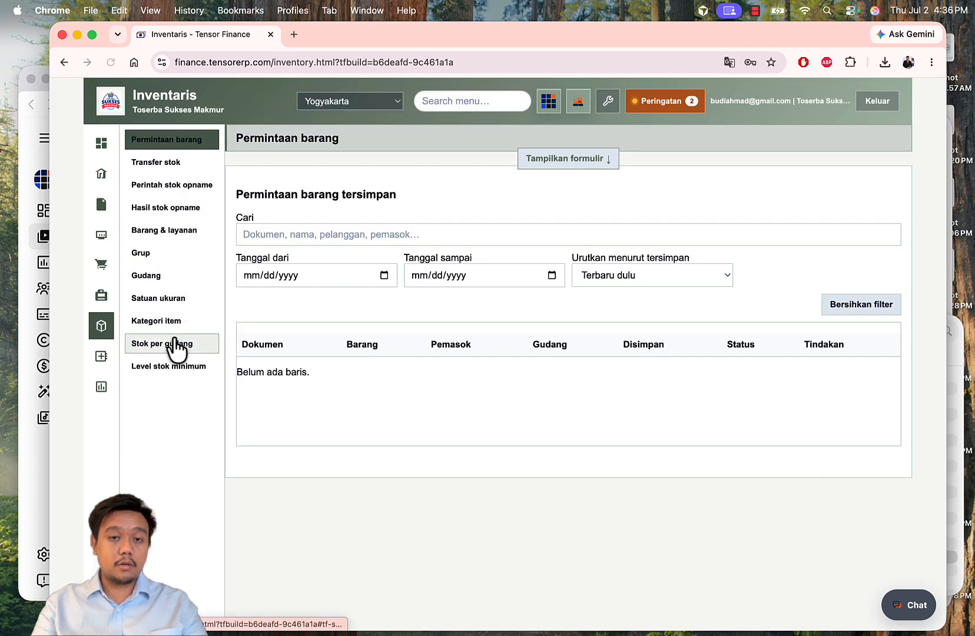
click(176, 343)
scroll(478, 322, down, 5)
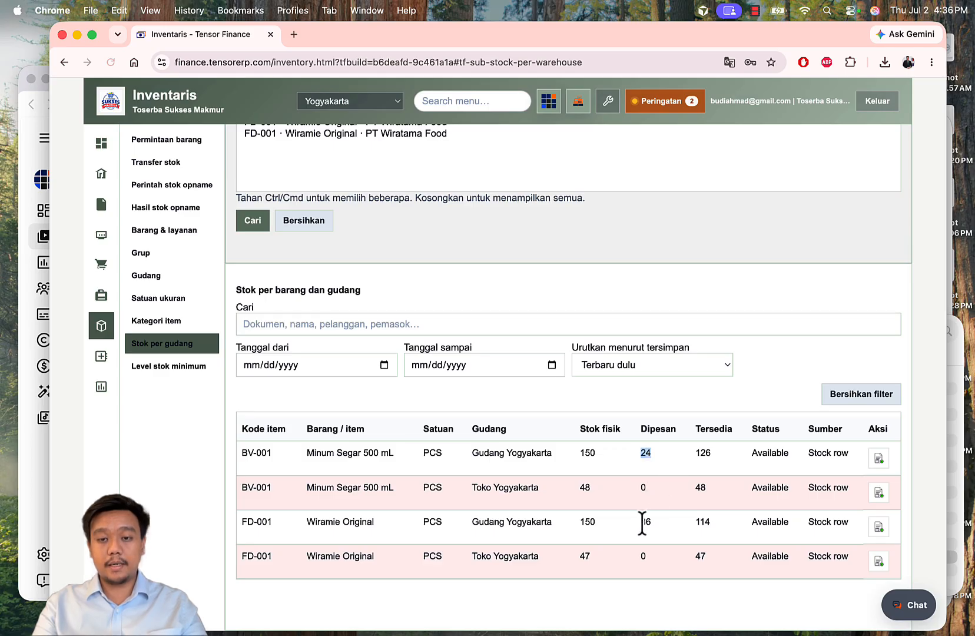
drag(642, 522, 645, 523)
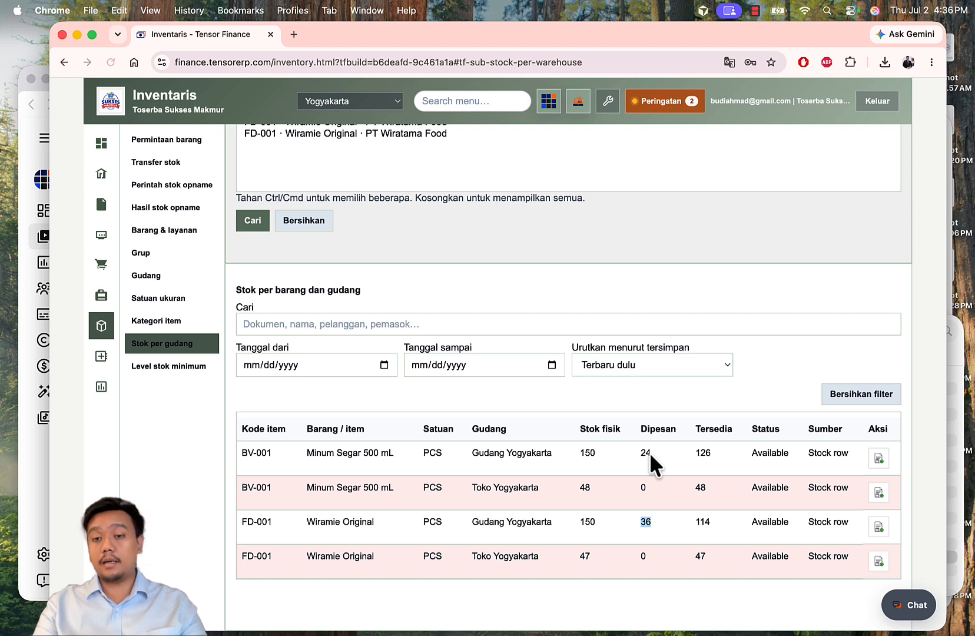
click(627, 456)
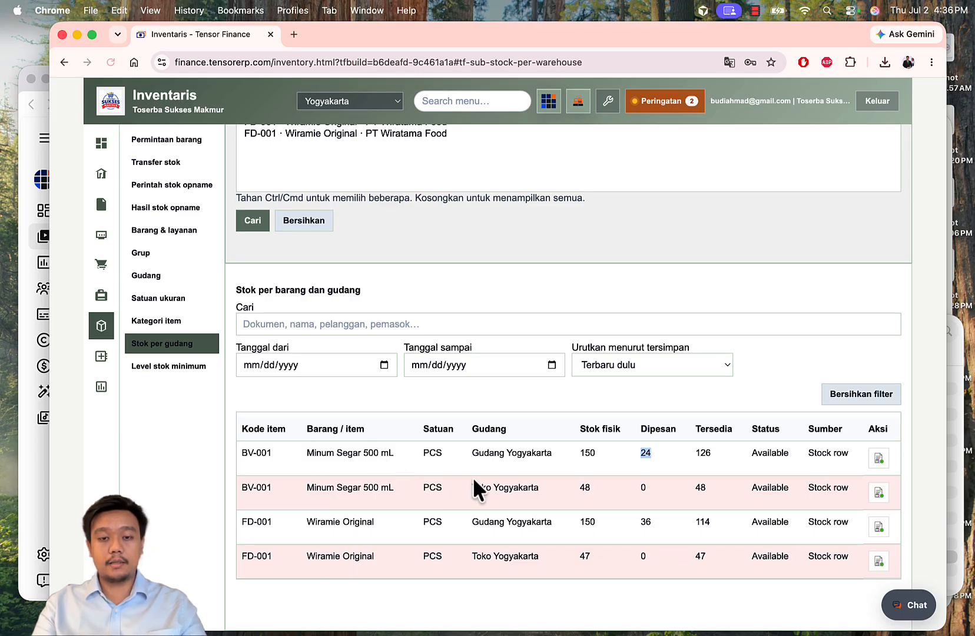
Step: Check Gudang Yogyakarta's Minum Segar stock (150 physical, 126 available), then return to sales
drag(497, 456, 544, 454)
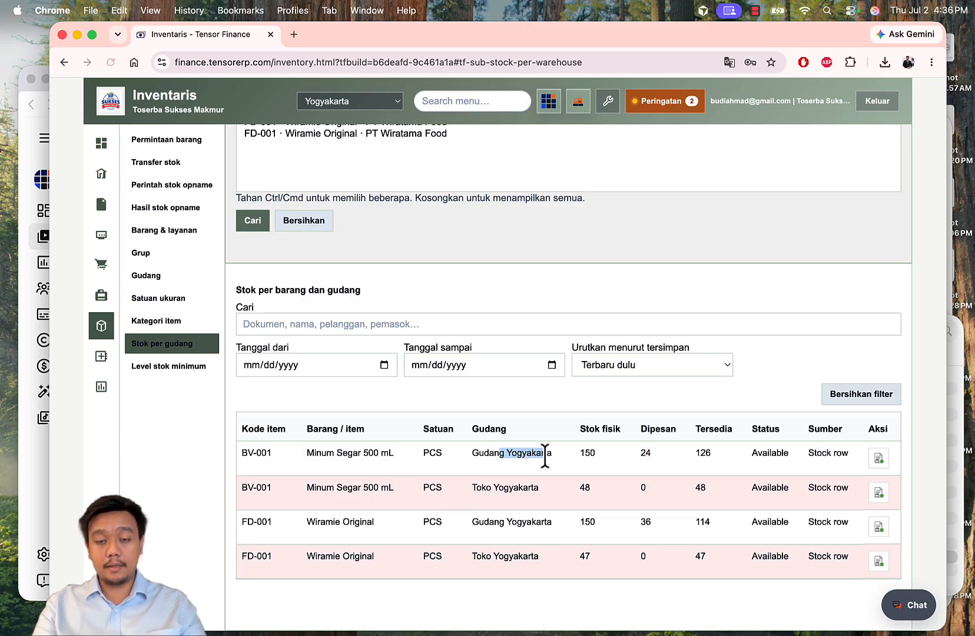
click(558, 410)
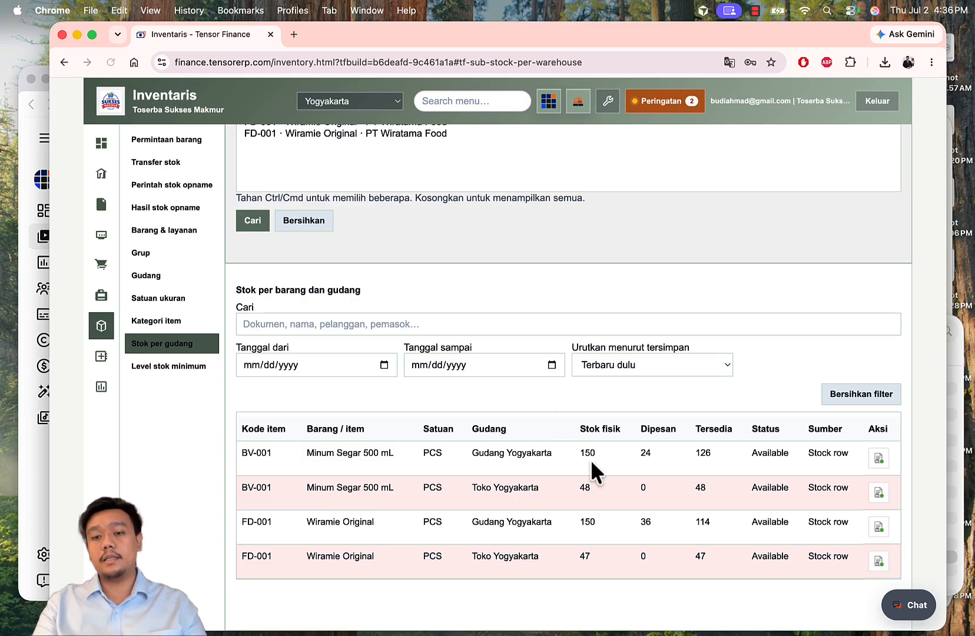
drag(592, 452, 597, 451)
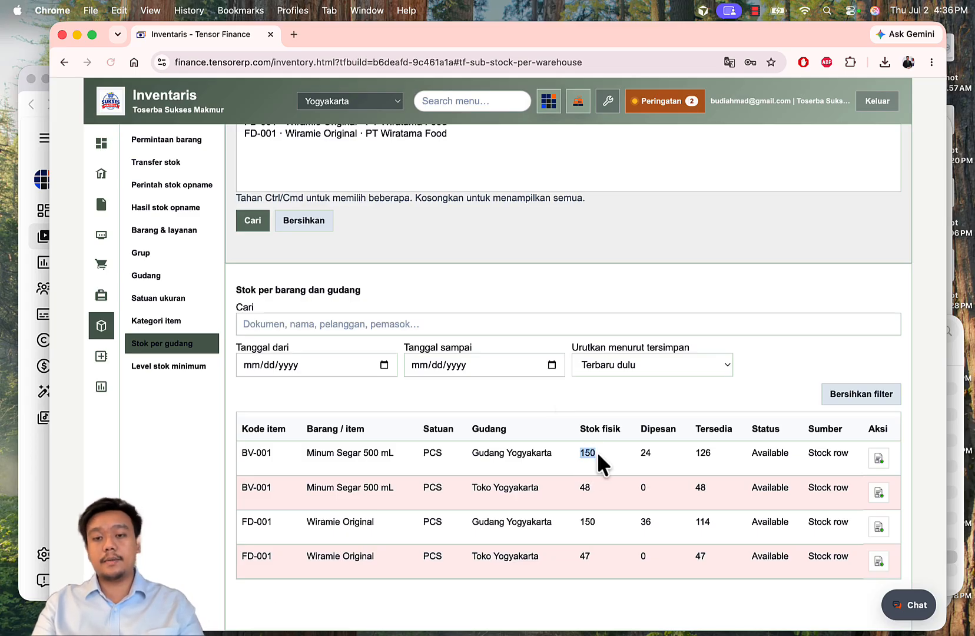
click(678, 396)
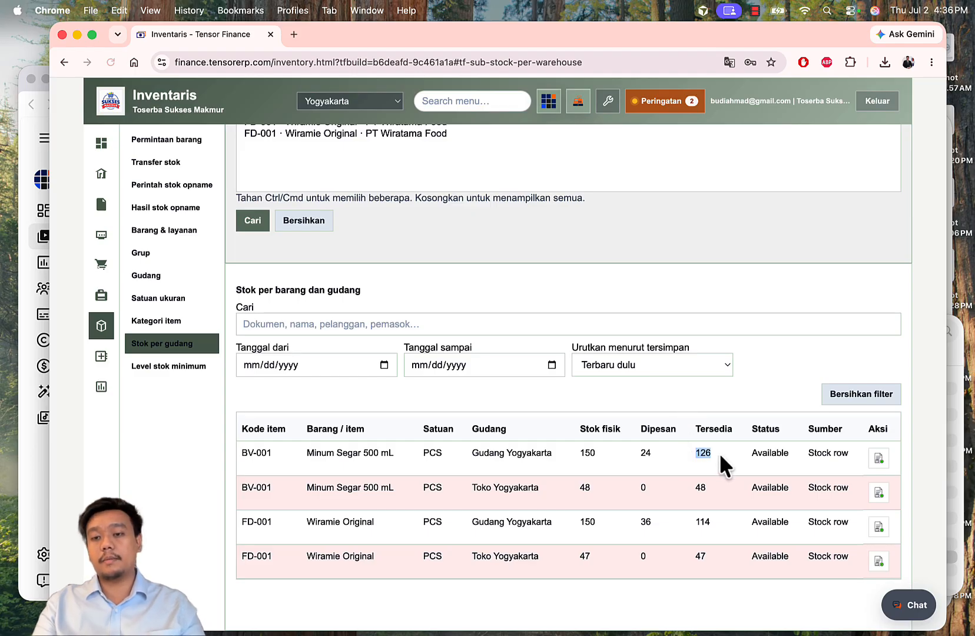
click(718, 408)
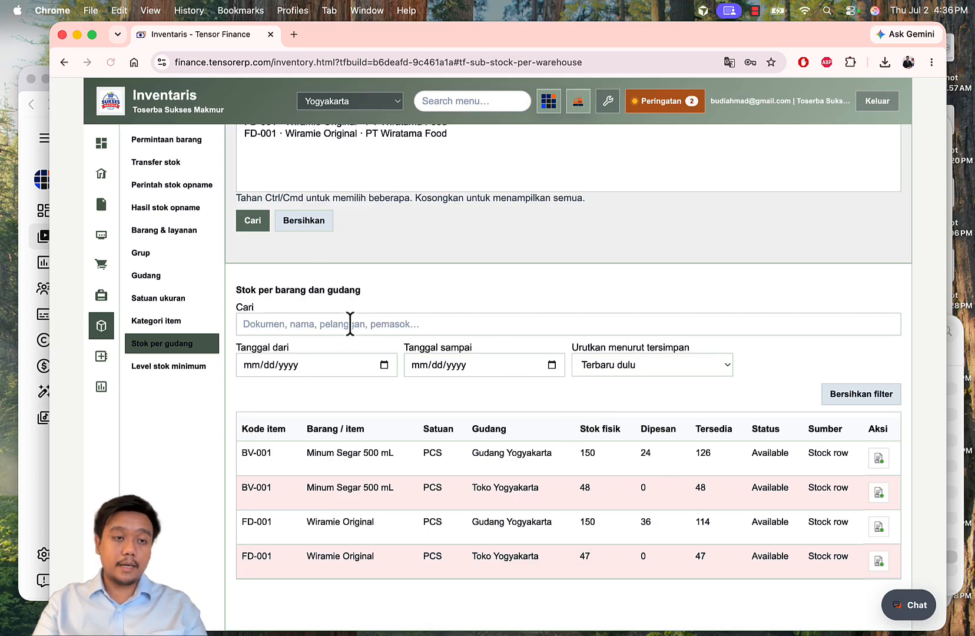
click(101, 265)
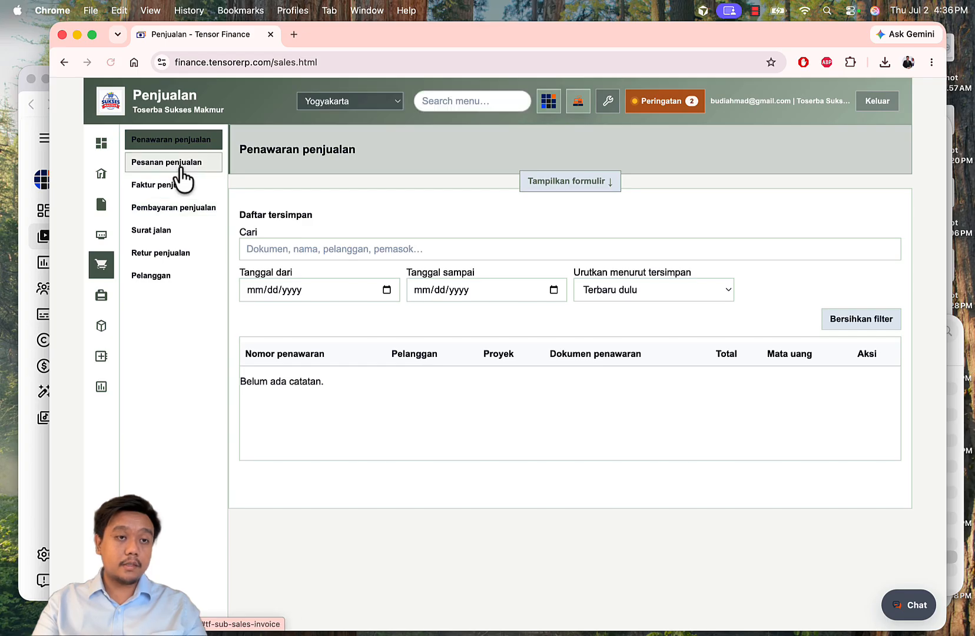
Step: Set the delivery quantities to 7 Minum Segar and 1 lusin Wiramie Original
click(176, 229)
click(553, 182)
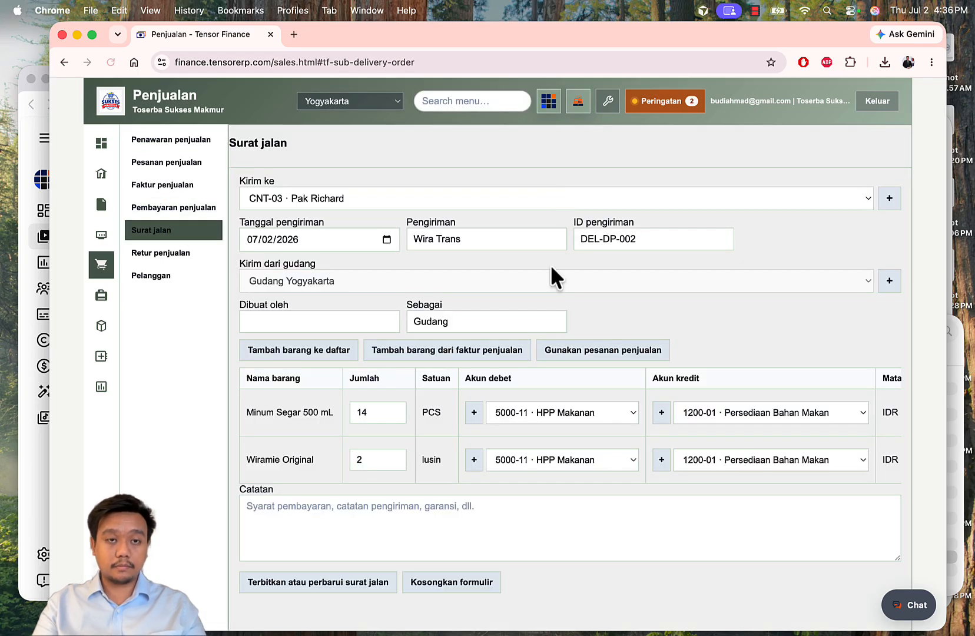
scroll(550, 264, down, 4)
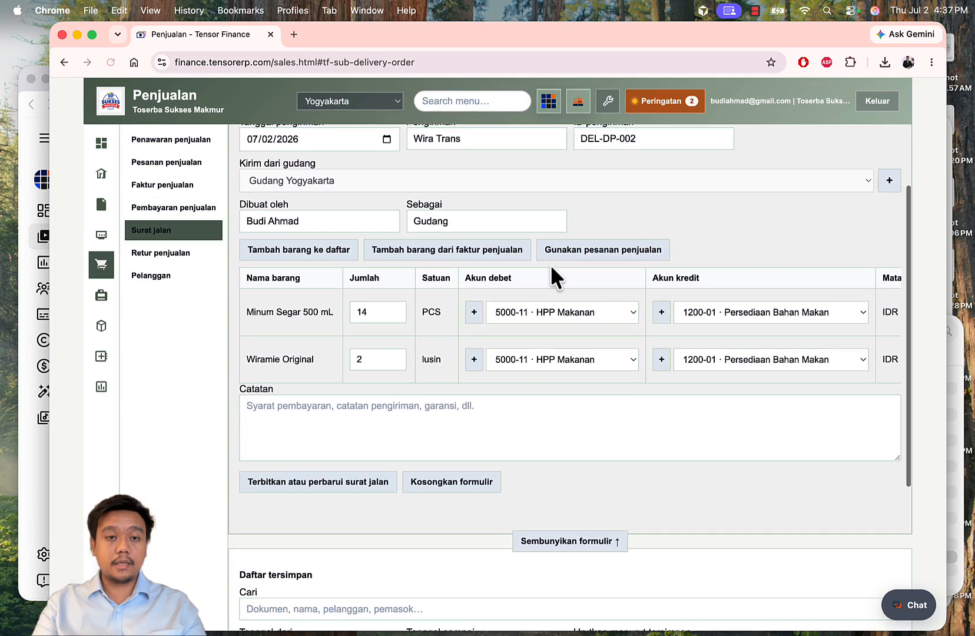
drag(372, 310, 301, 310)
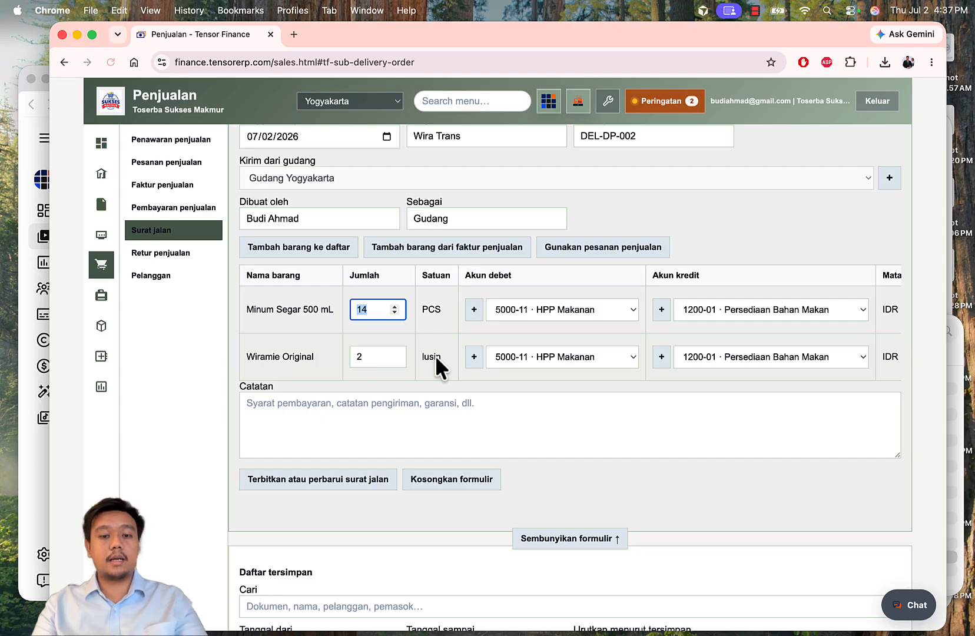
text(7)
double_click(376, 358)
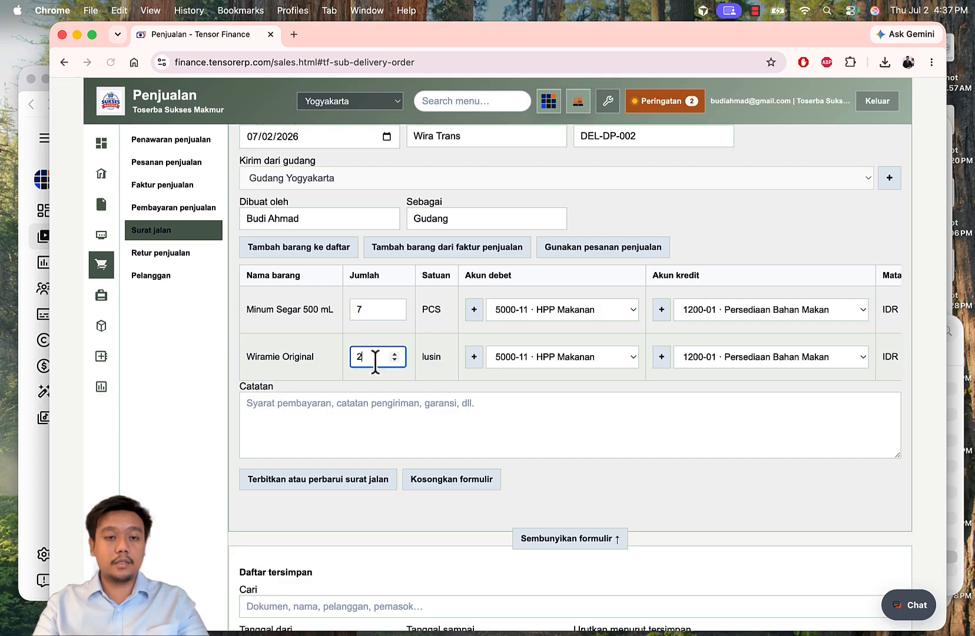
text(1)
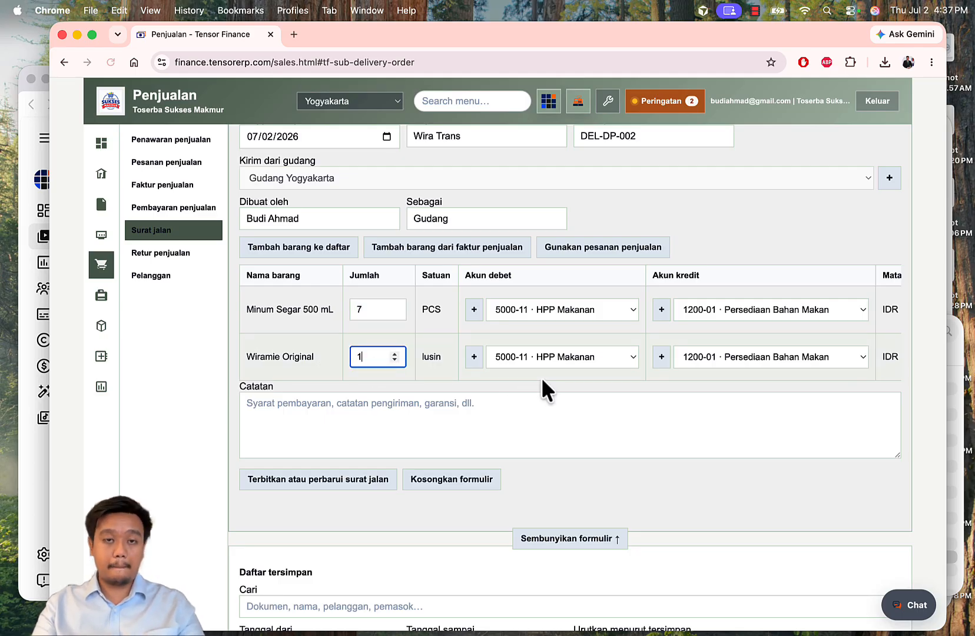
click(523, 286)
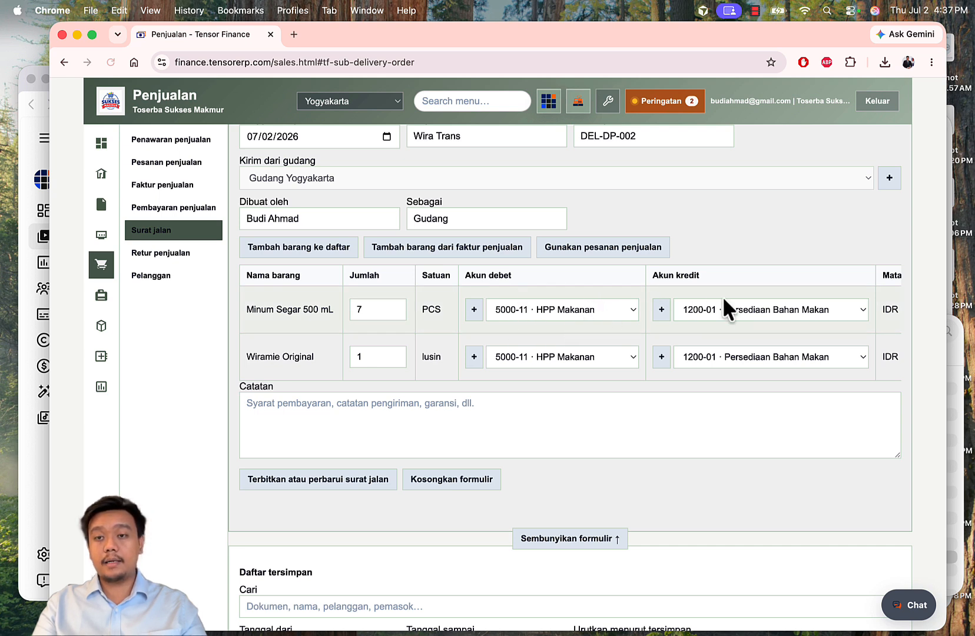
Step: Post Minum Segar to debit 5000-12 HPP Minuman and credit 1200-12 Persediaan Minuman
click(535, 305)
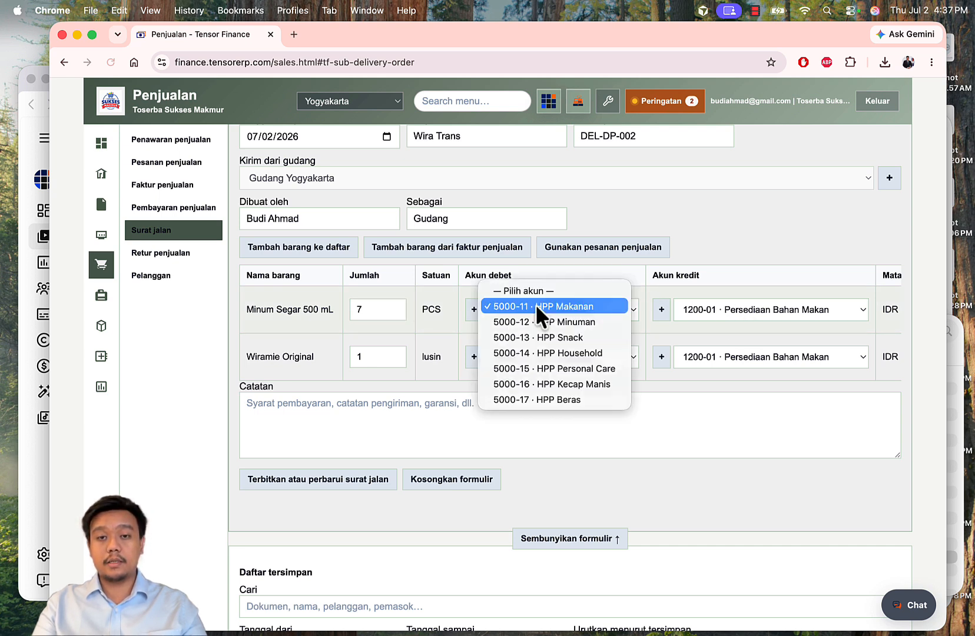
click(559, 319)
click(755, 307)
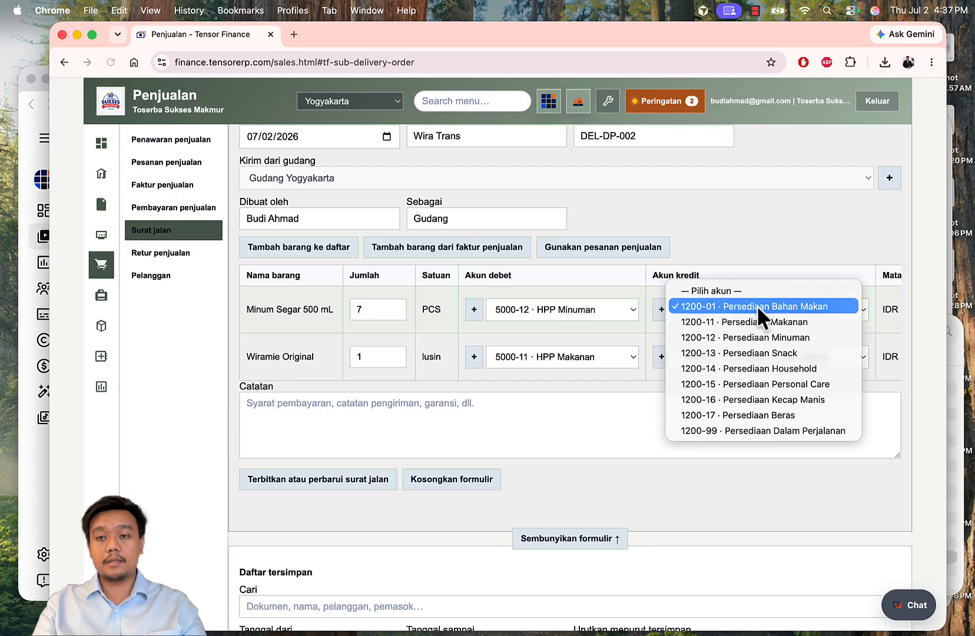
click(772, 333)
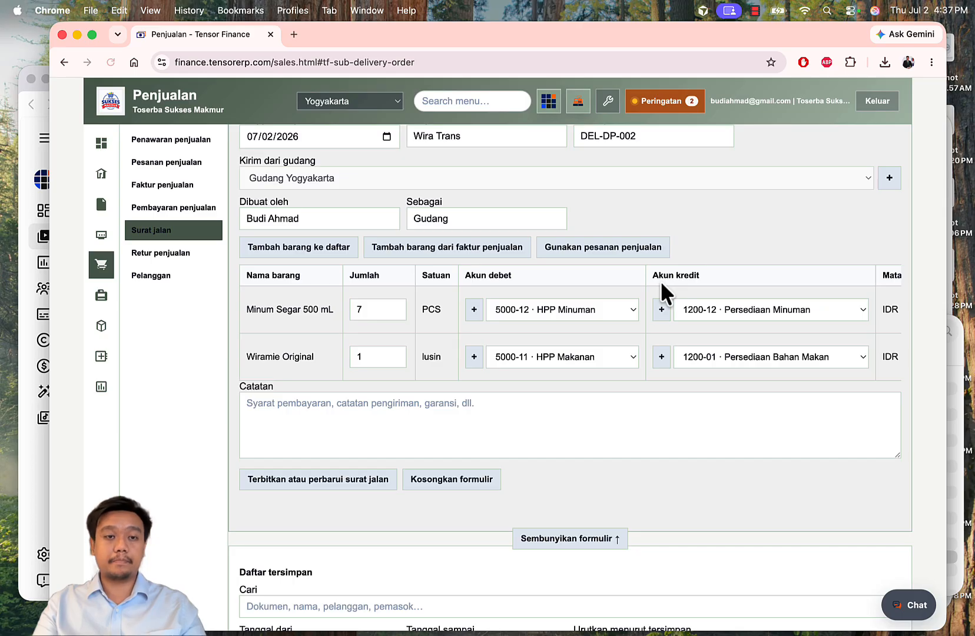
scroll(660, 280, up, 3)
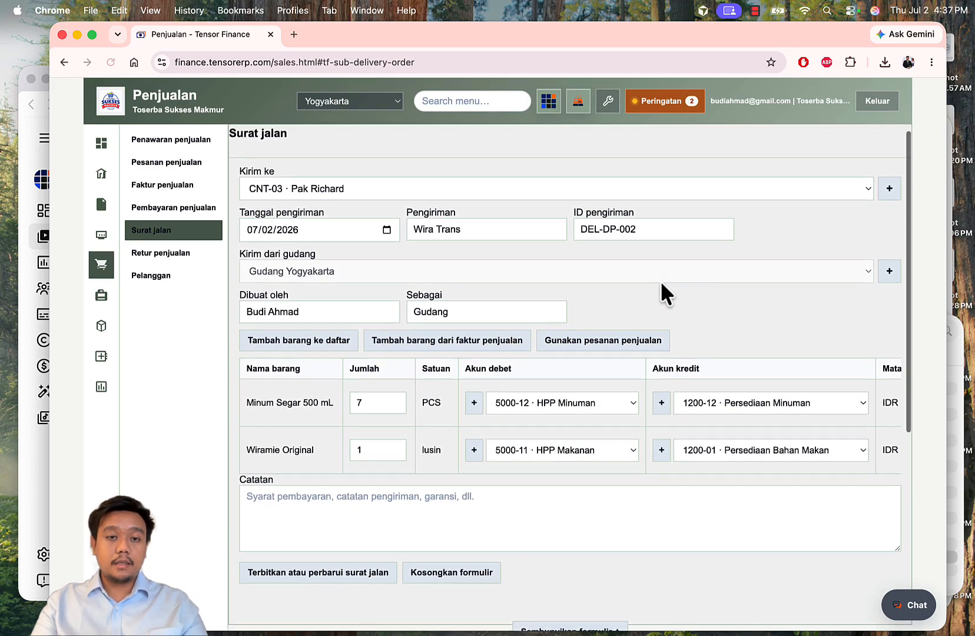
scroll(661, 281, down, 5)
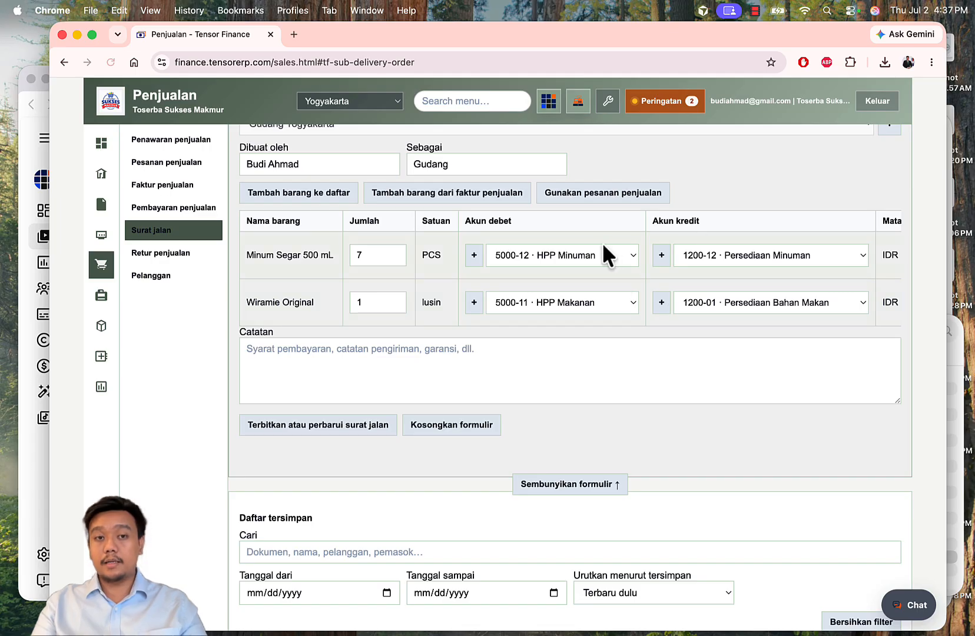
scroll(648, 279, down, 2)
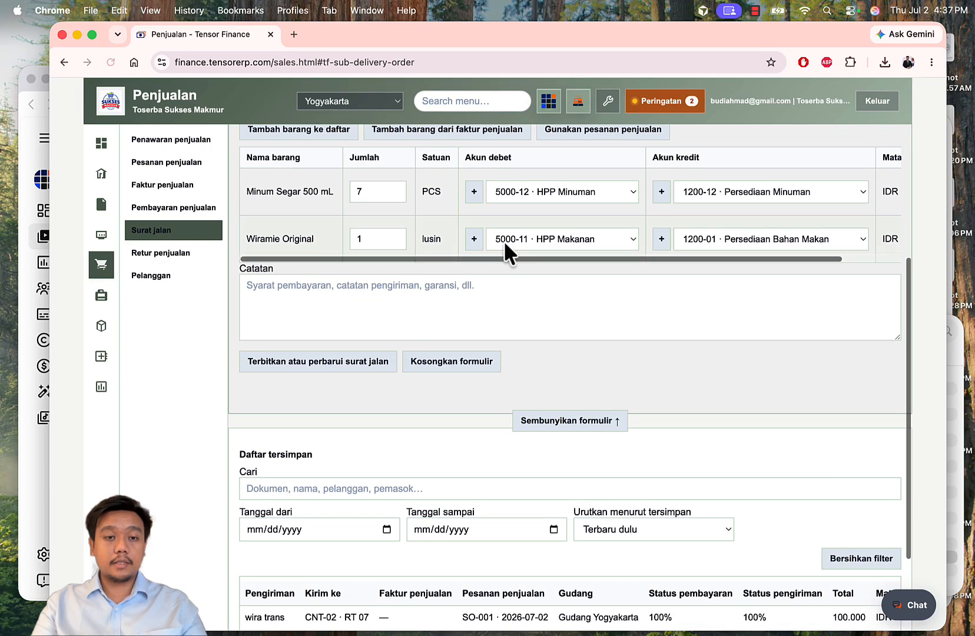
Step: Save delivery order DEL-DP-002 and print its delivery note from the SO-002 row
click(346, 366)
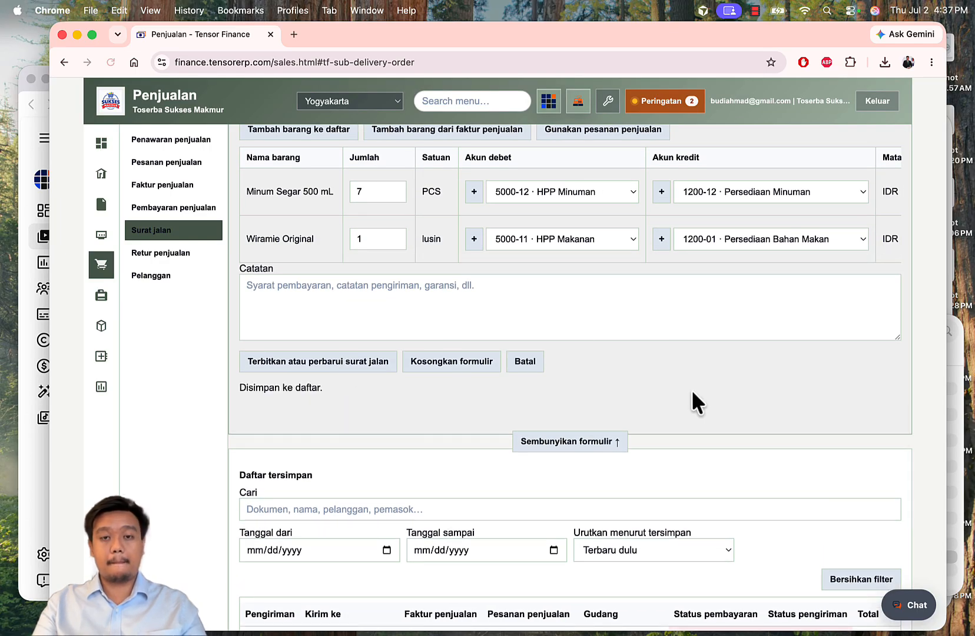
scroll(693, 392, down, 4)
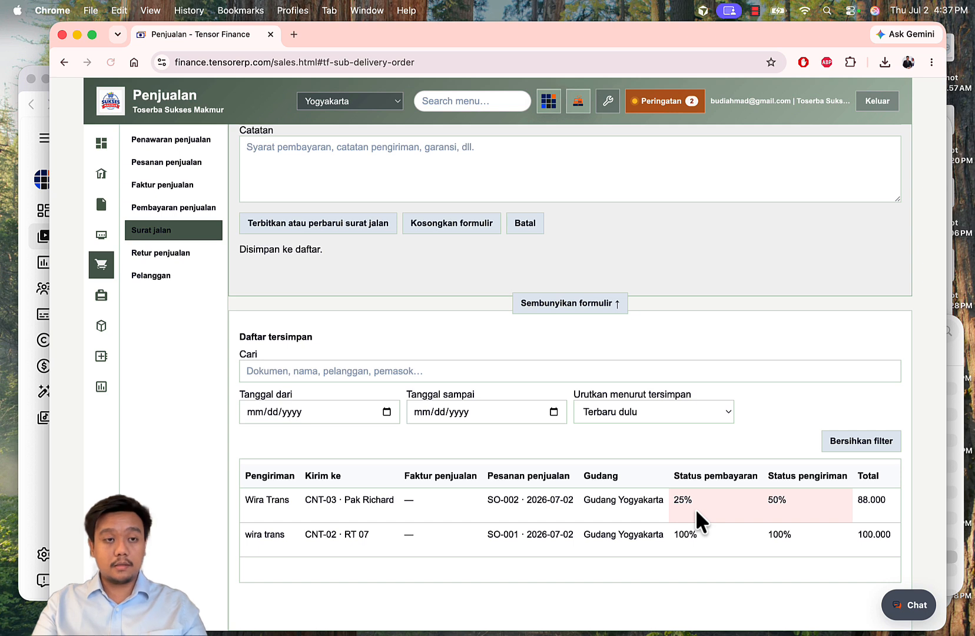
scroll(661, 505, right, 4)
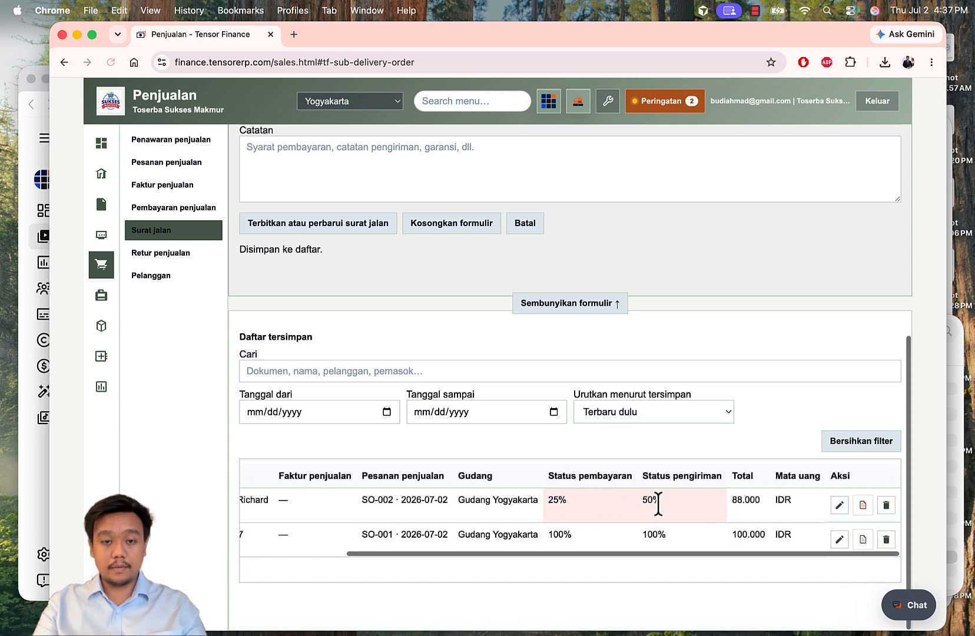
click(861, 505)
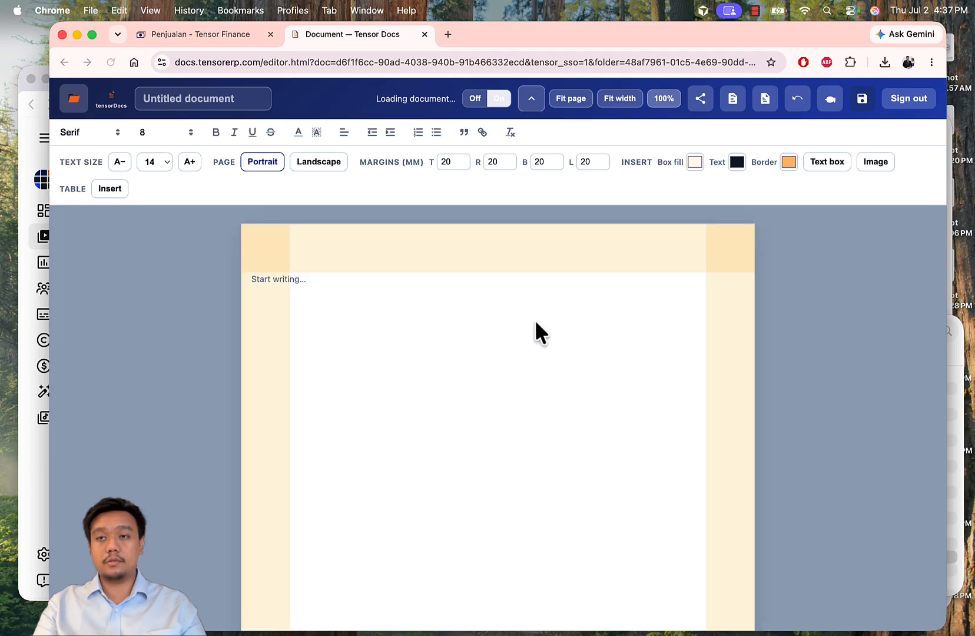
Step: Verify the DEL-DP-002 note's quantity of 7, unit and customer line, then return to Tensor Finance
click(464, 446)
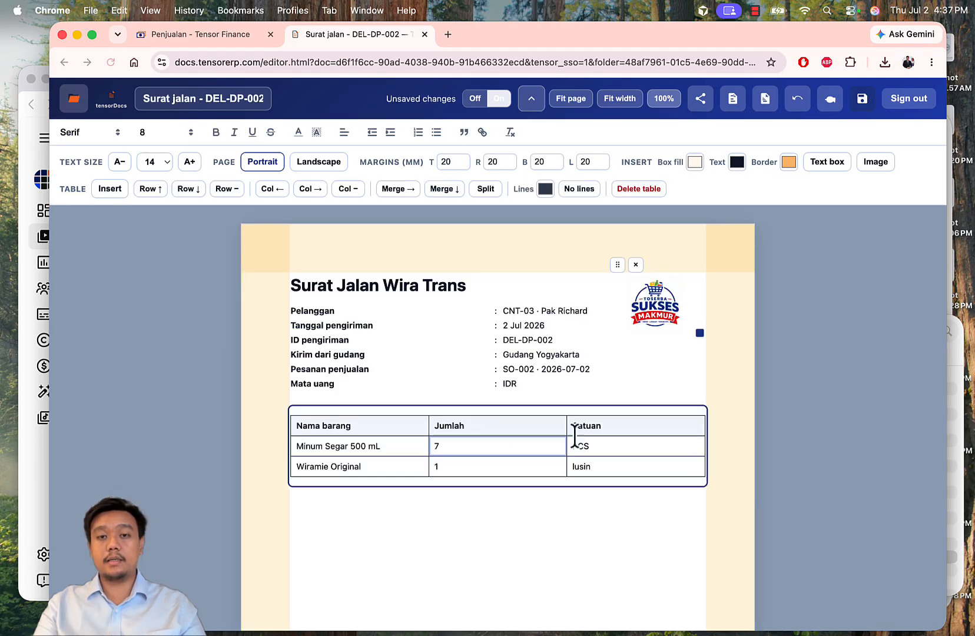
click(620, 446)
click(564, 310)
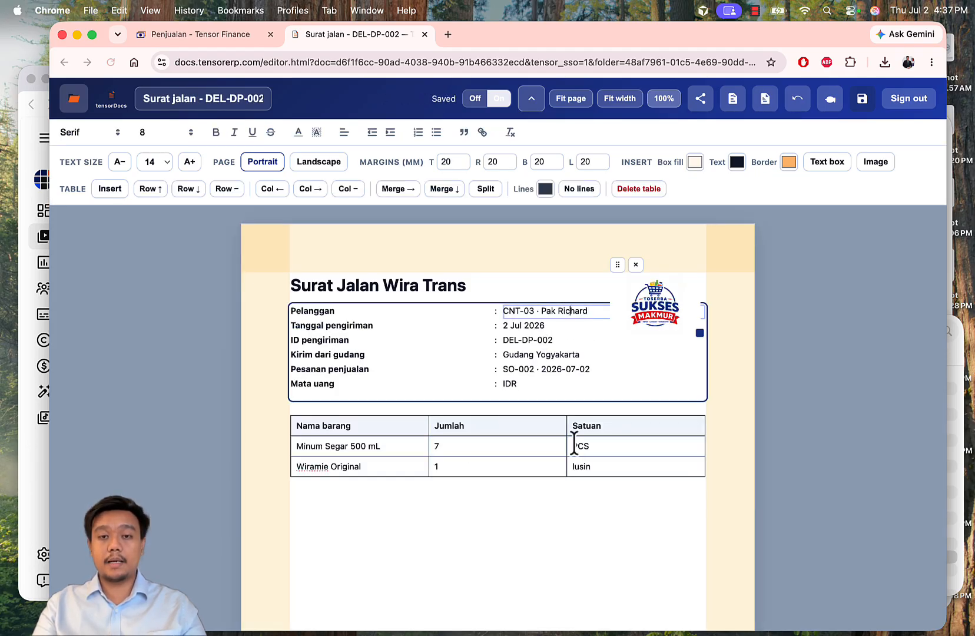
click(581, 524)
scroll(571, 500, down, 2)
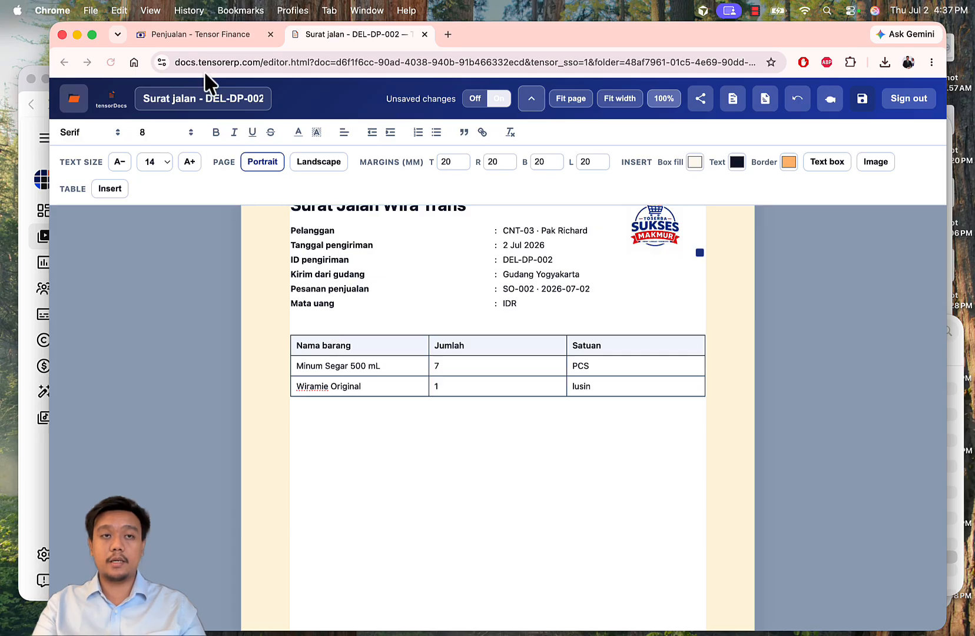
click(190, 35)
scroll(337, 386, up, 5)
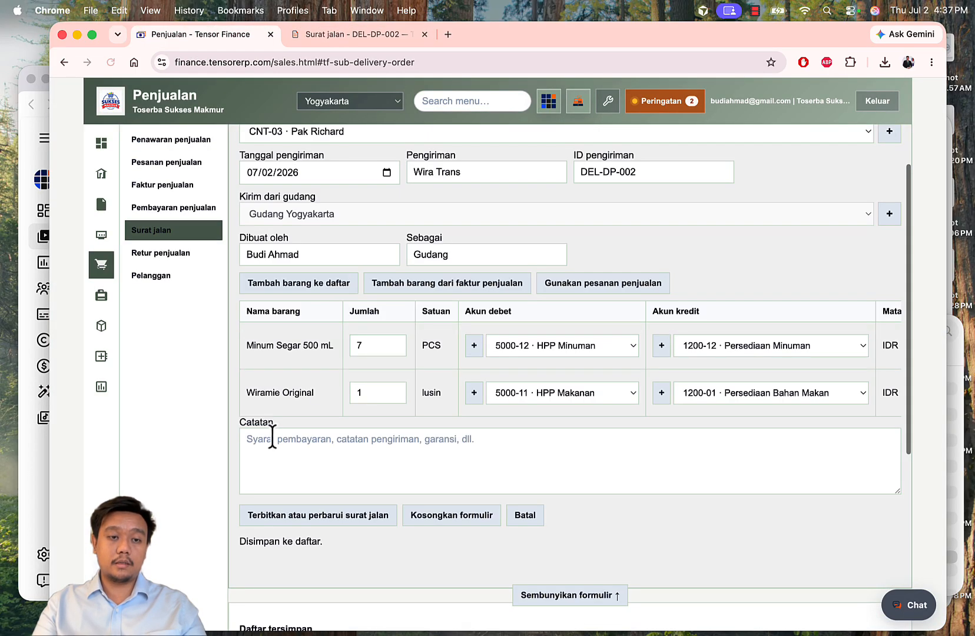
Step: Close the Surat jalan document, check SO-002 at 25% paid and 50% delivered, and go to reports
click(273, 449)
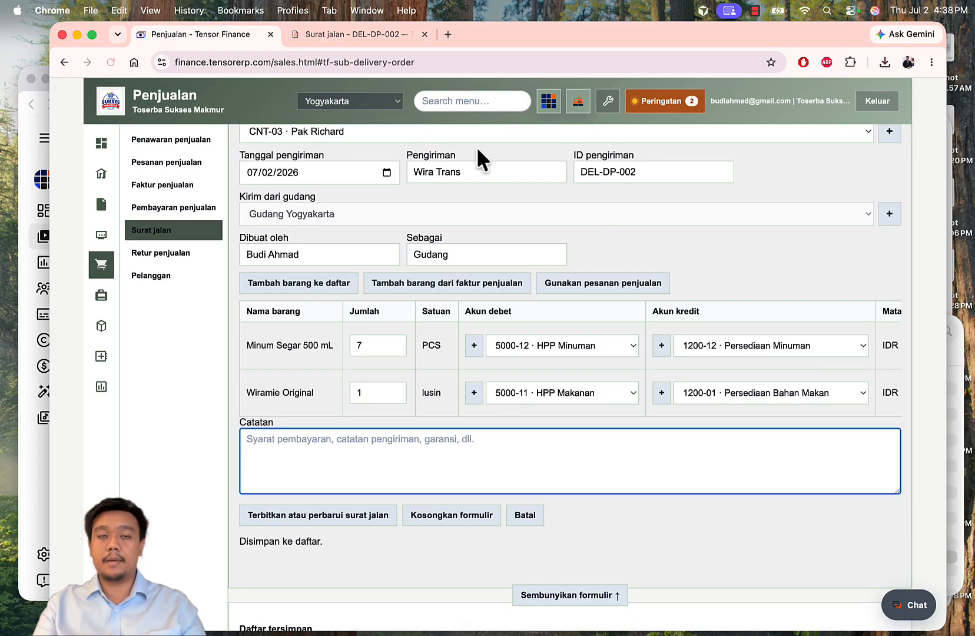
click(425, 34)
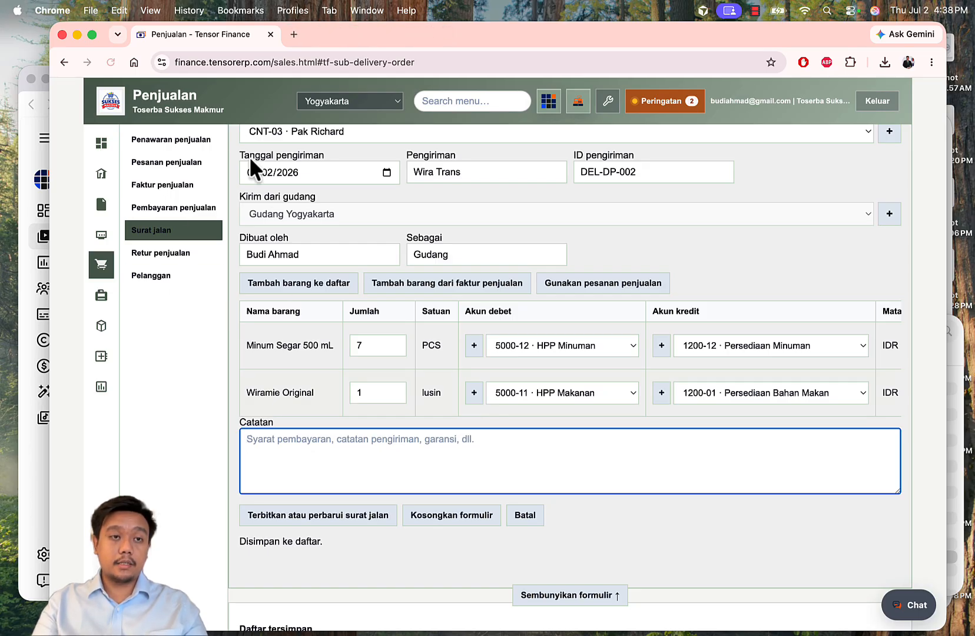
click(168, 162)
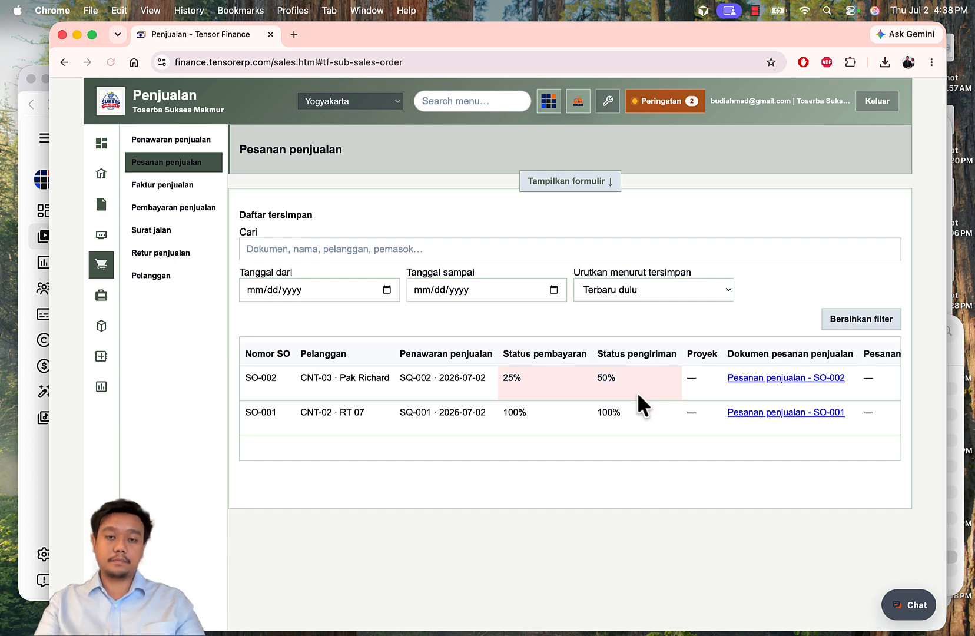
click(102, 390)
Step: Review the balance sheet's Piutang Usaha Rp 126.185, Bank Mandiri Rp 54.751 and inventory rows
click(456, 263)
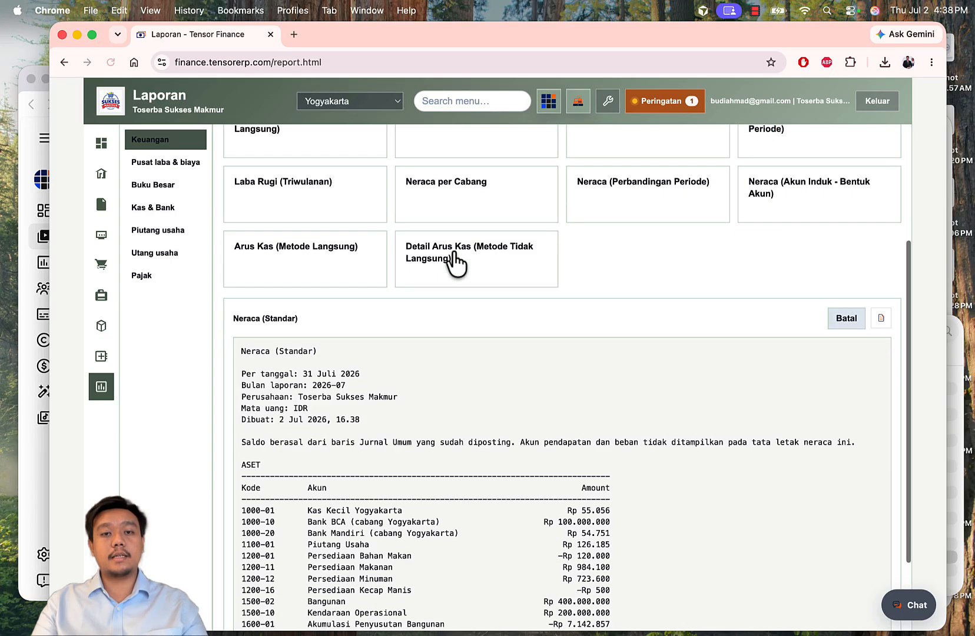
scroll(546, 437, down, 1)
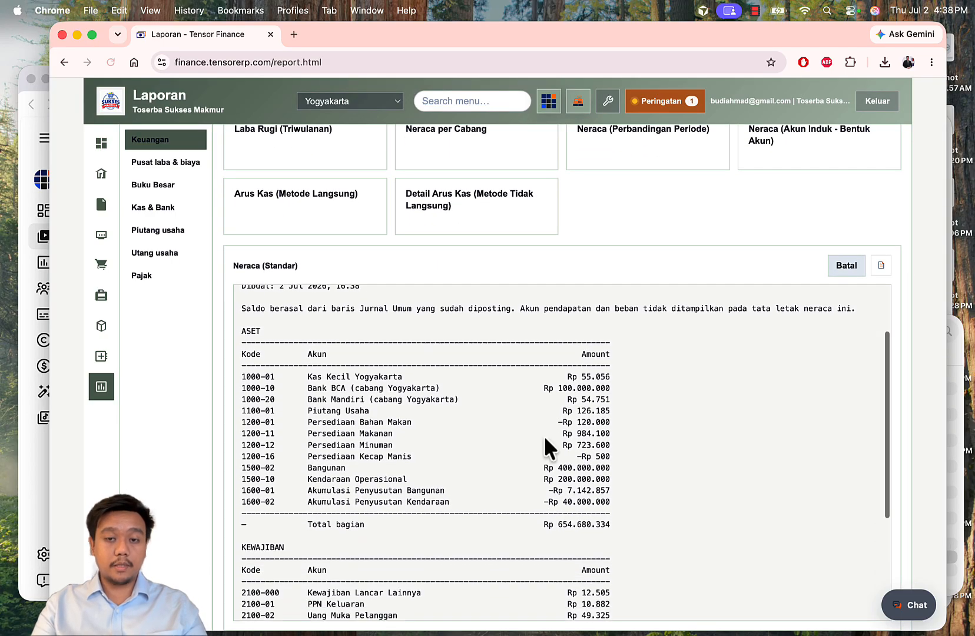
drag(355, 410, 613, 410)
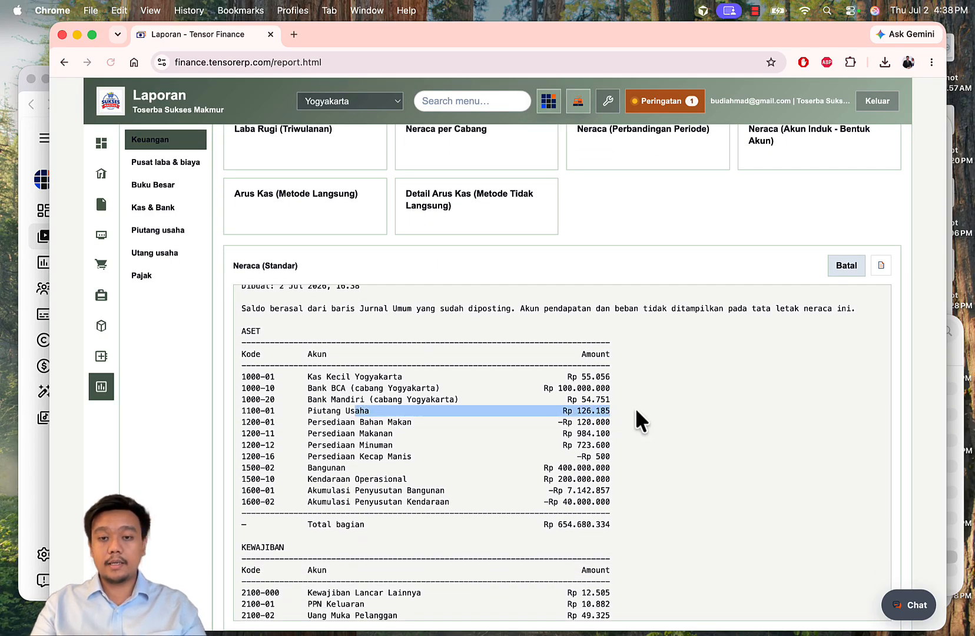
click(635, 408)
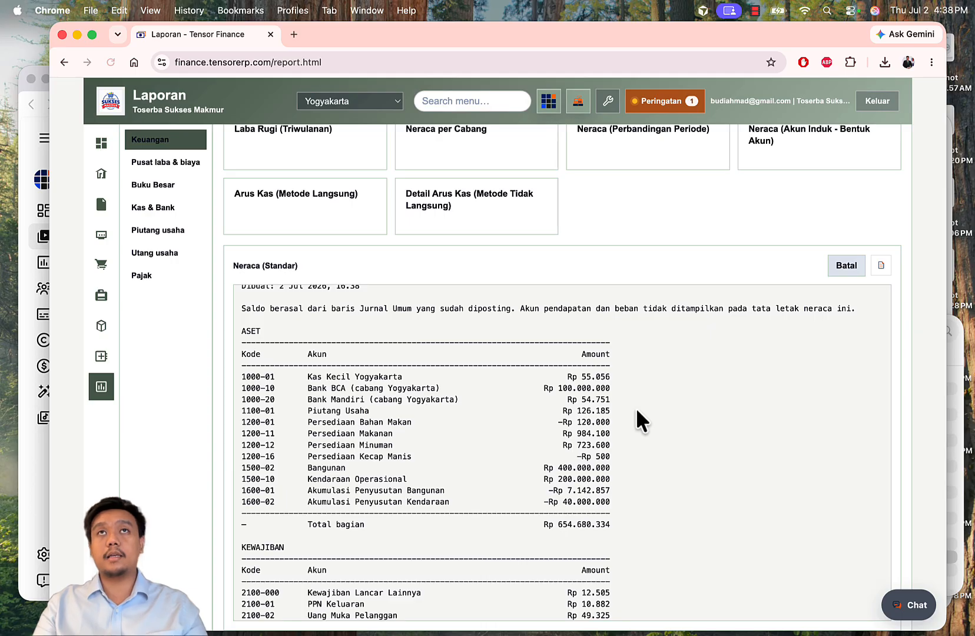
scroll(637, 411, down, 2)
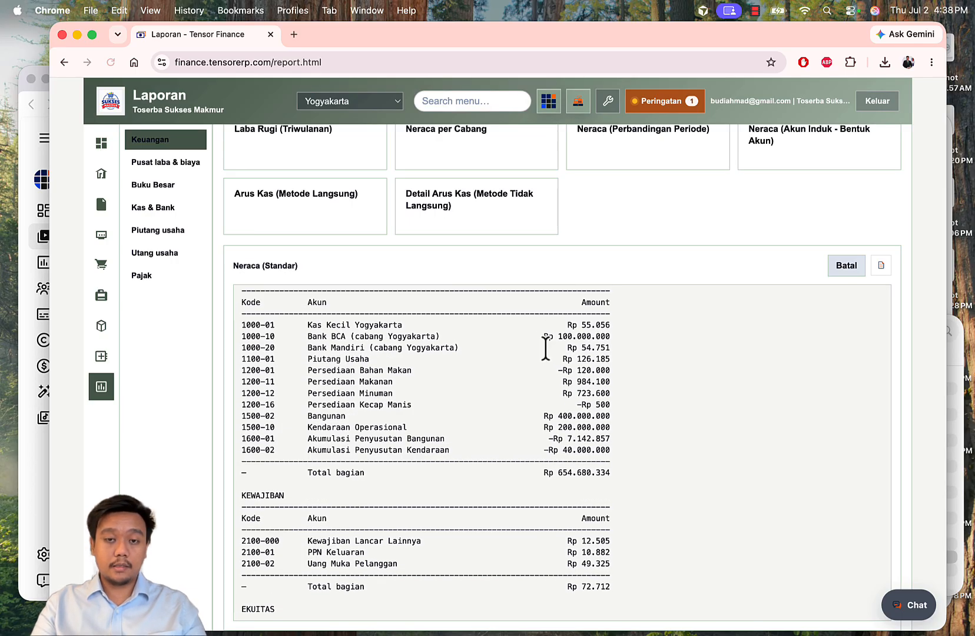
drag(410, 347, 610, 349)
click(648, 385)
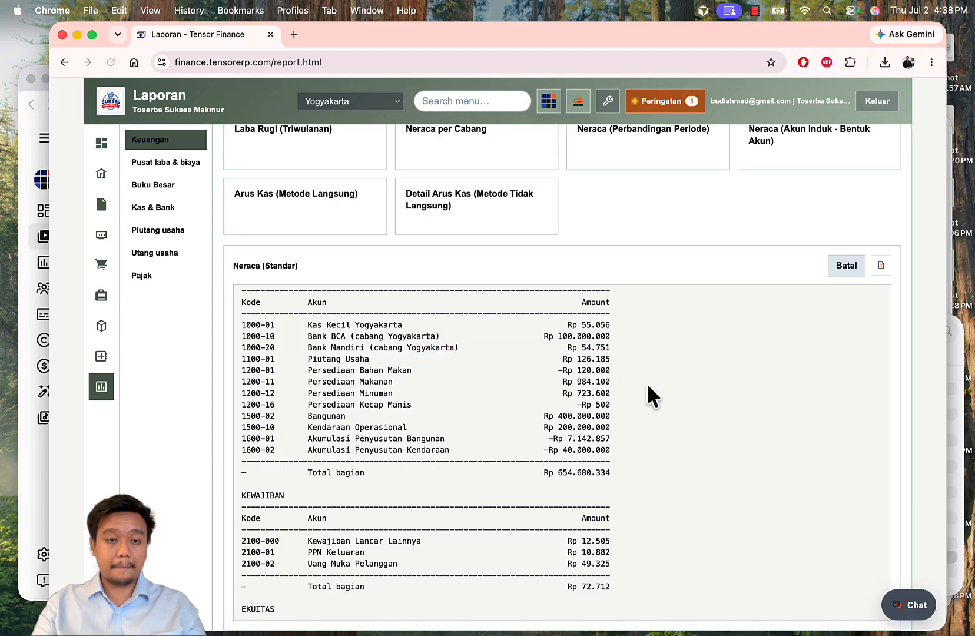
scroll(647, 385, down, 1)
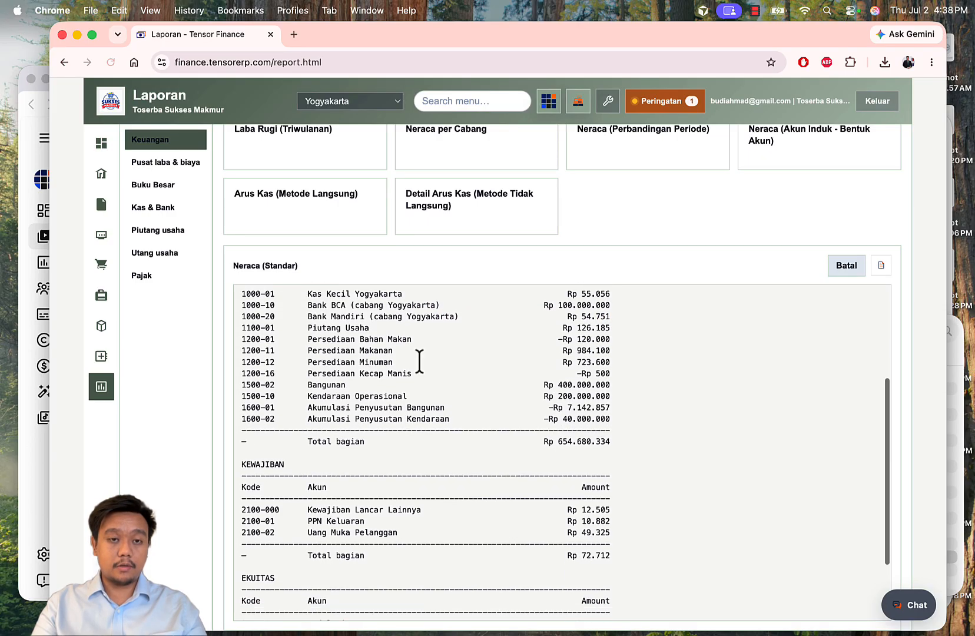
drag(336, 350, 607, 360)
click(652, 376)
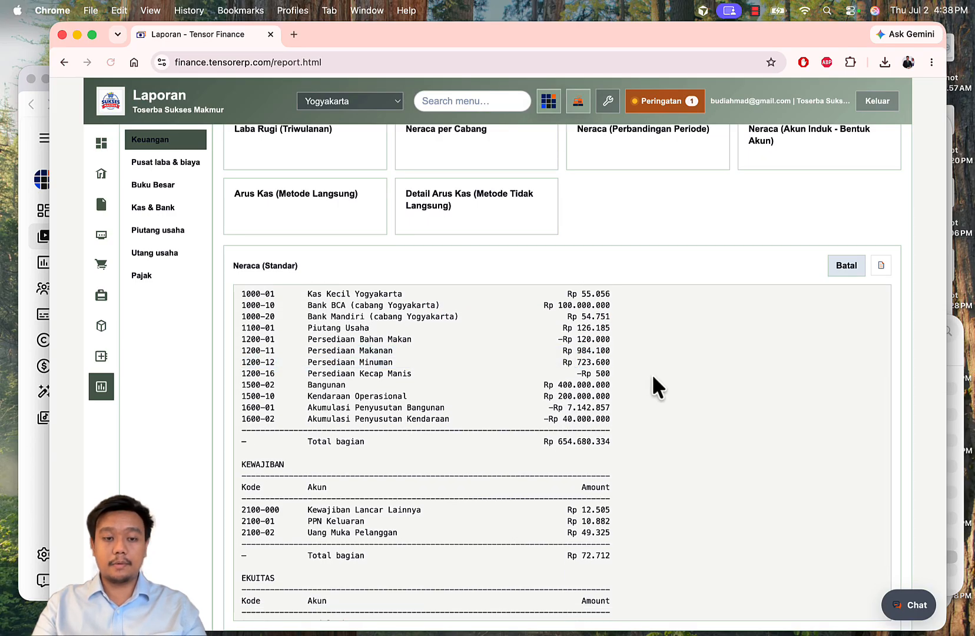
scroll(652, 377, down, 4)
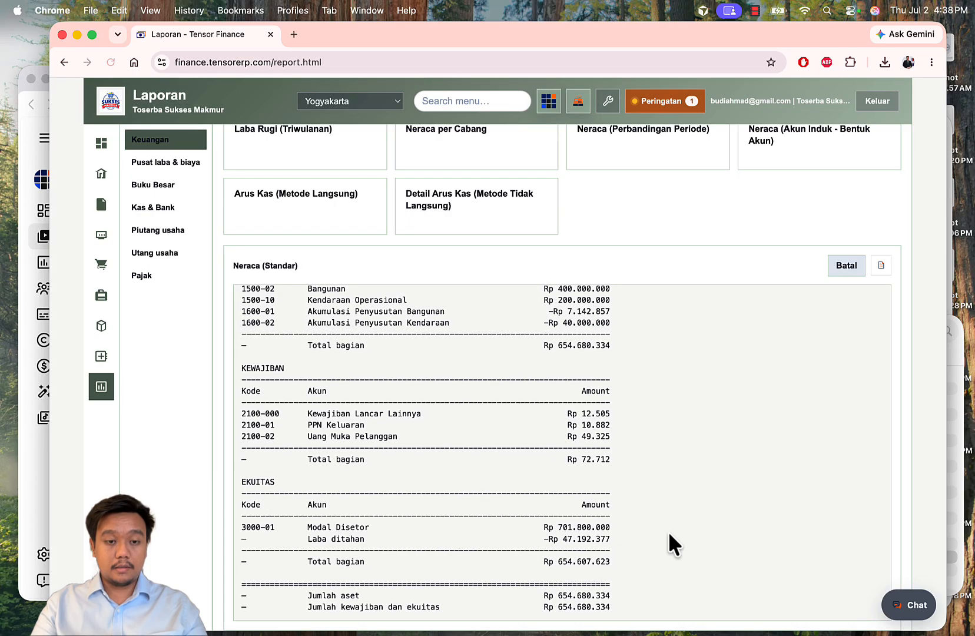
scroll(659, 423, up, 8)
Step: Review the 2026-07 income statement's revenue and HPP Kecap Manis lines, then return to sales
click(301, 256)
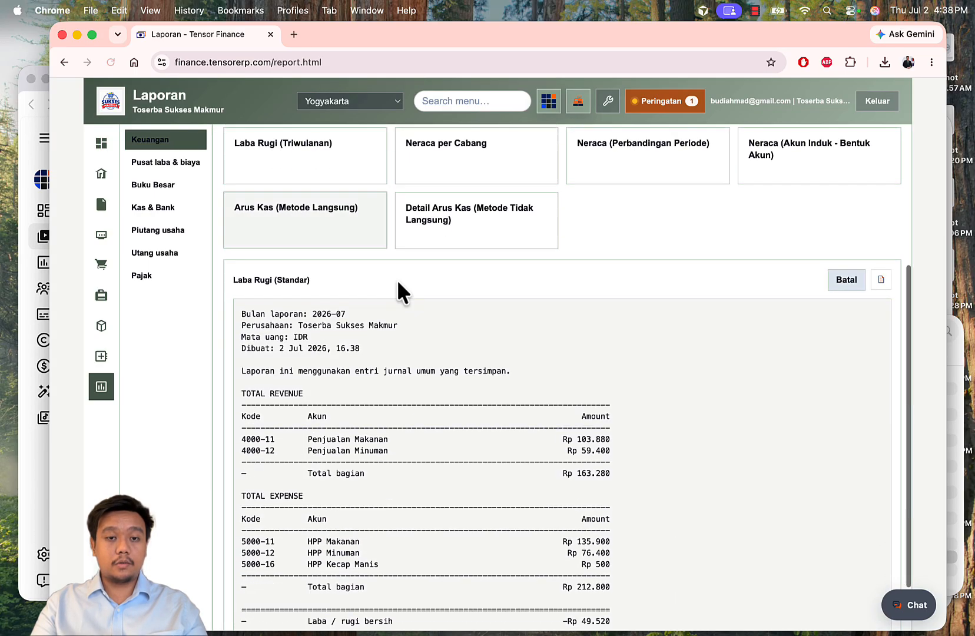
scroll(534, 363, down, 2)
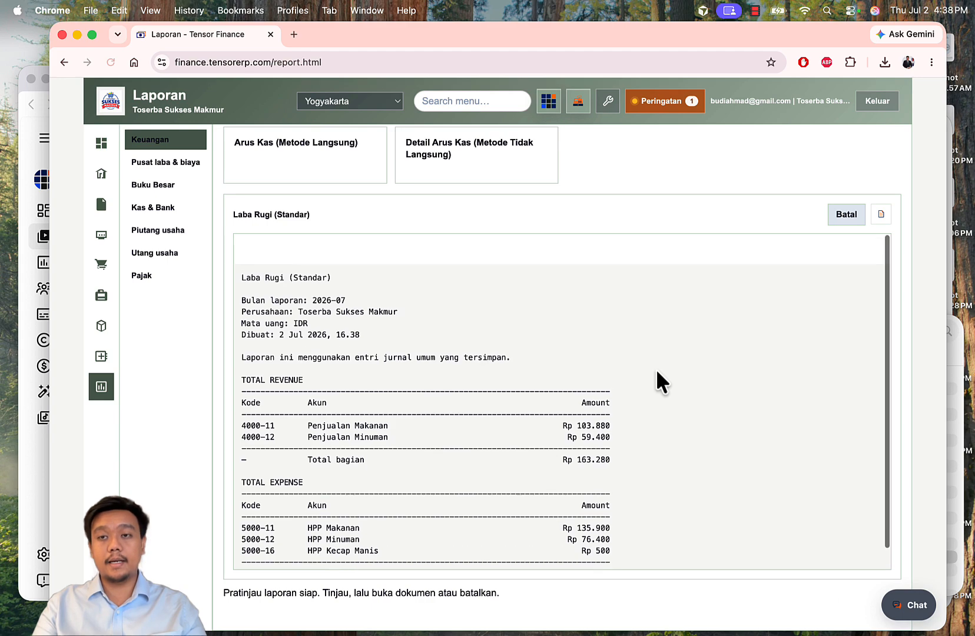
scroll(701, 206, up, 5)
scroll(603, 459, down, 5)
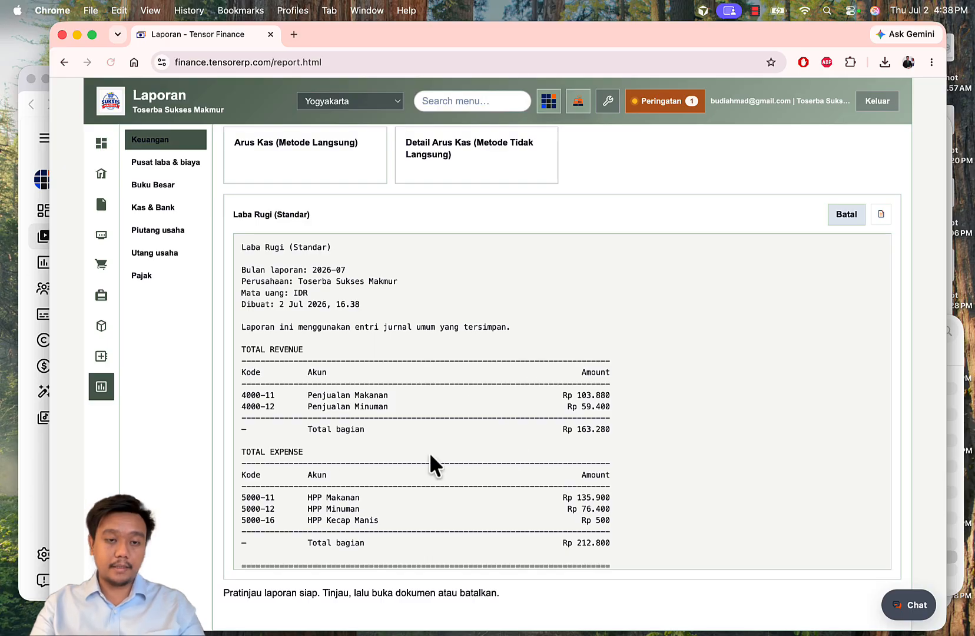
drag(303, 406, 601, 487)
triple_click(625, 519)
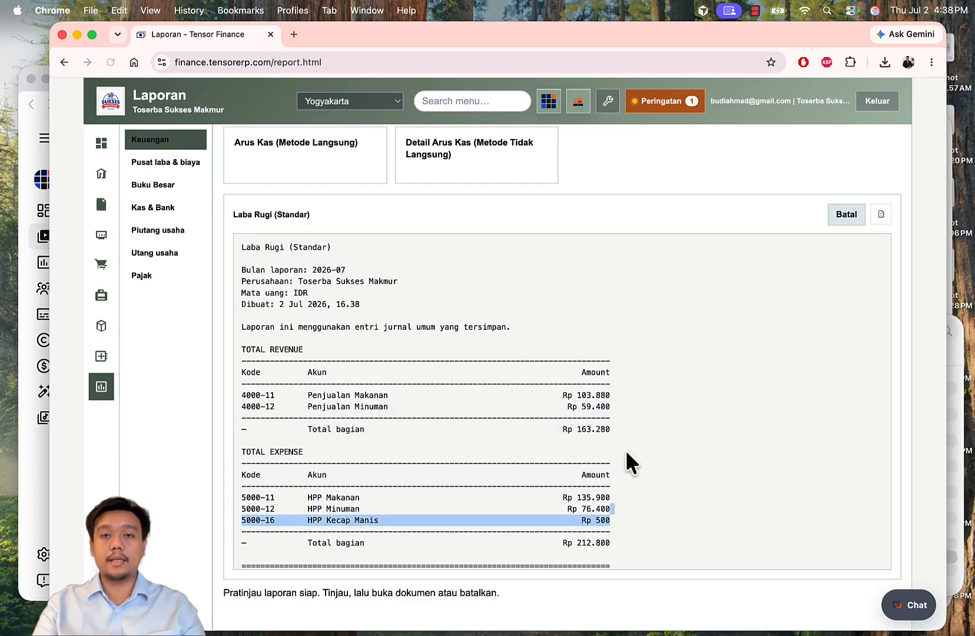
scroll(672, 213, up, 5)
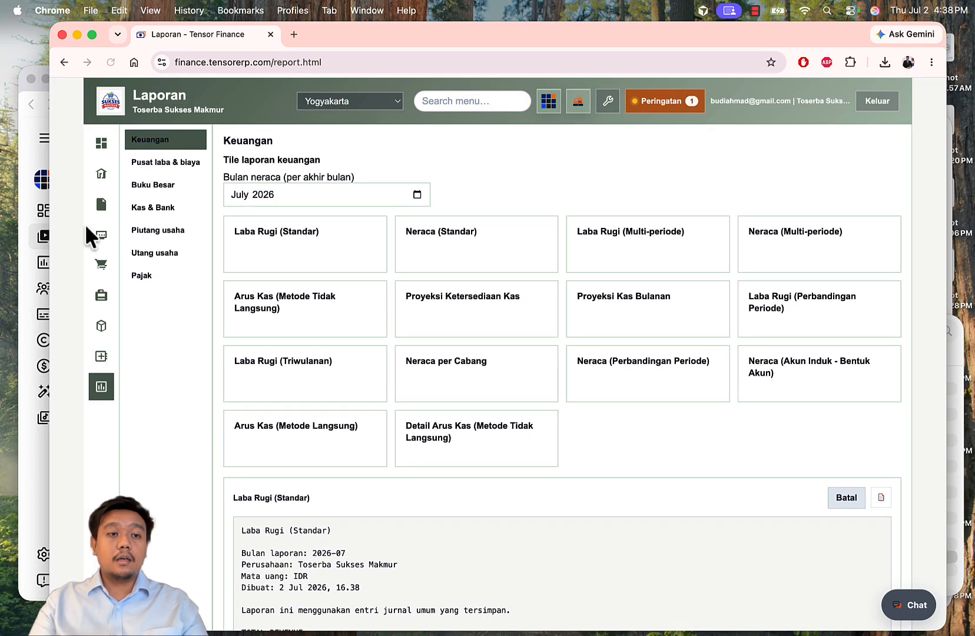
click(102, 263)
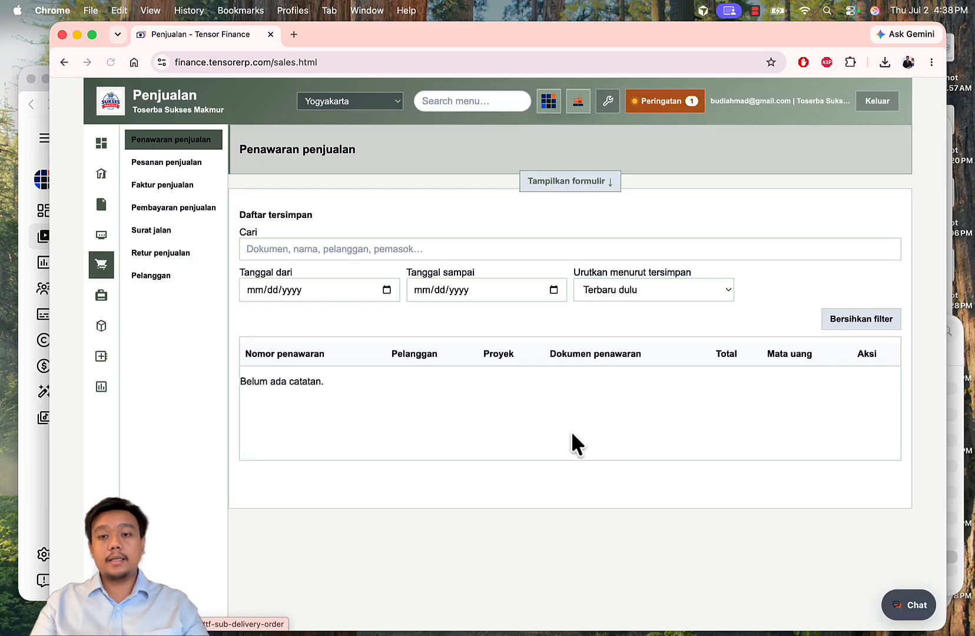
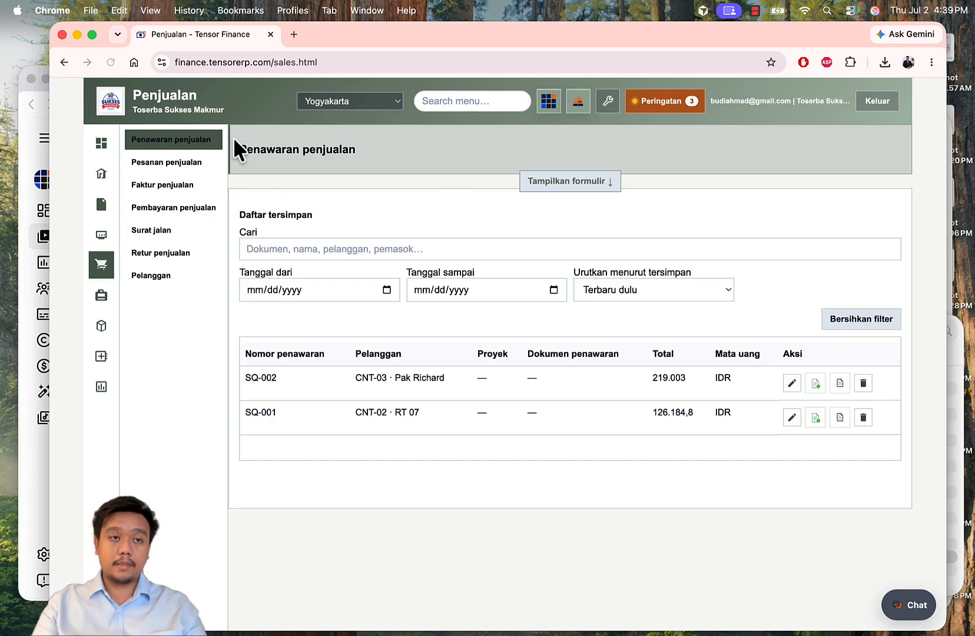
Step: Start a sales invoice from order SO-002 in the Pesanan penjualan list
click(179, 162)
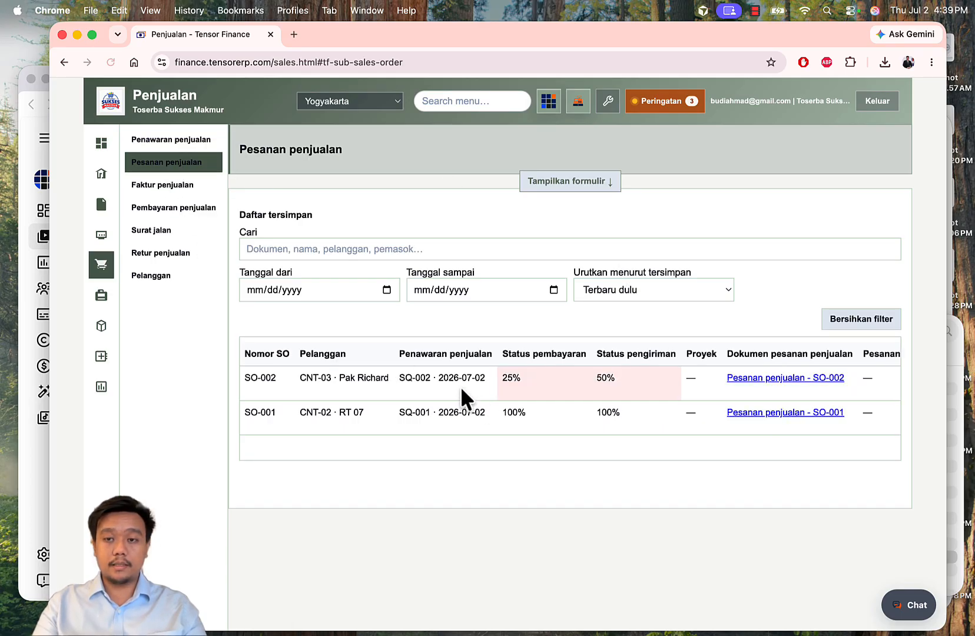
scroll(461, 391, right, 5)
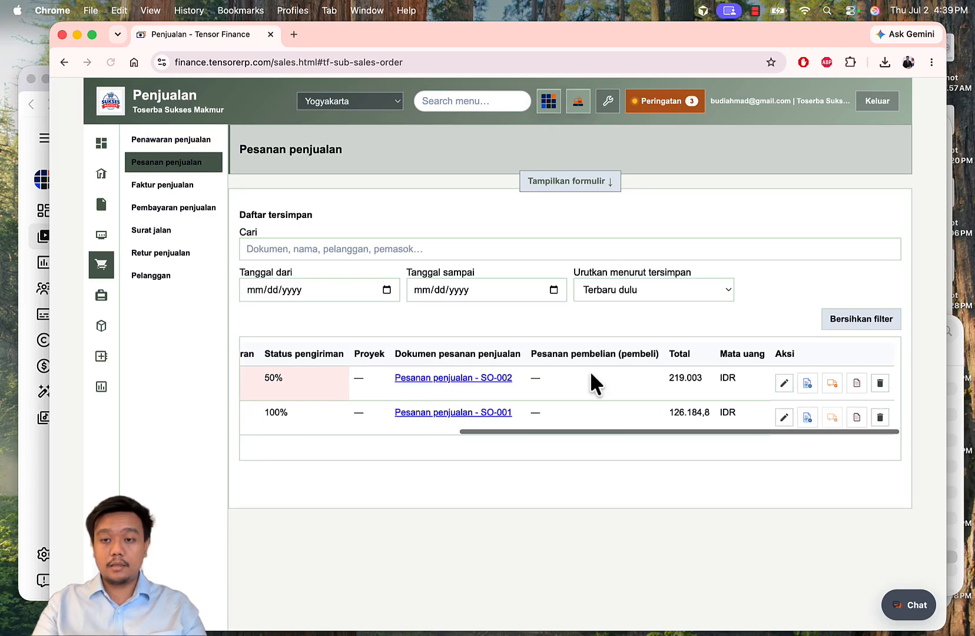
click(813, 383)
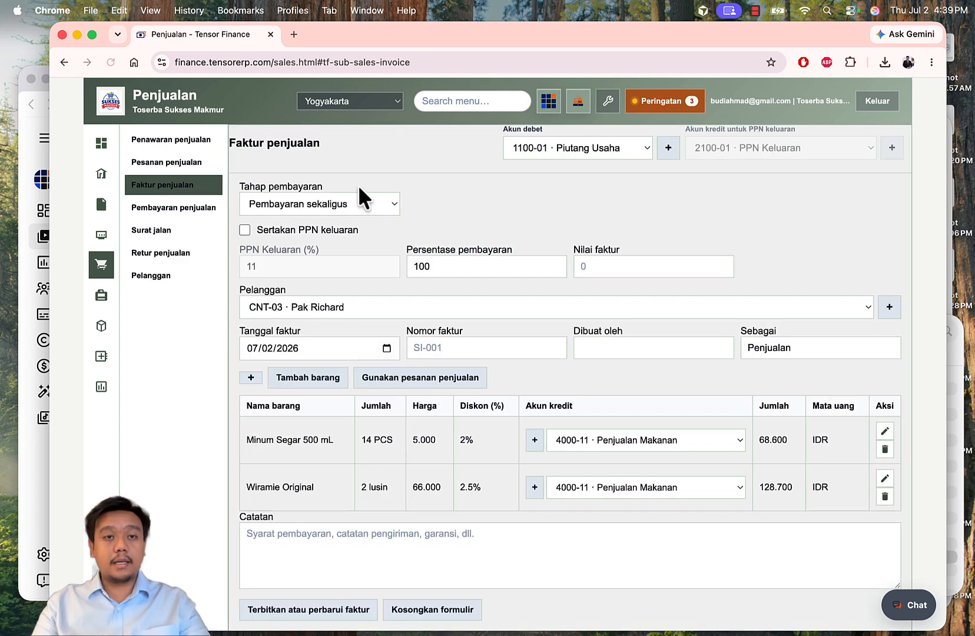
Step: Set the stage to Pembayaran final and link SI-DP-002, leaving 75% worth 147.975
click(358, 202)
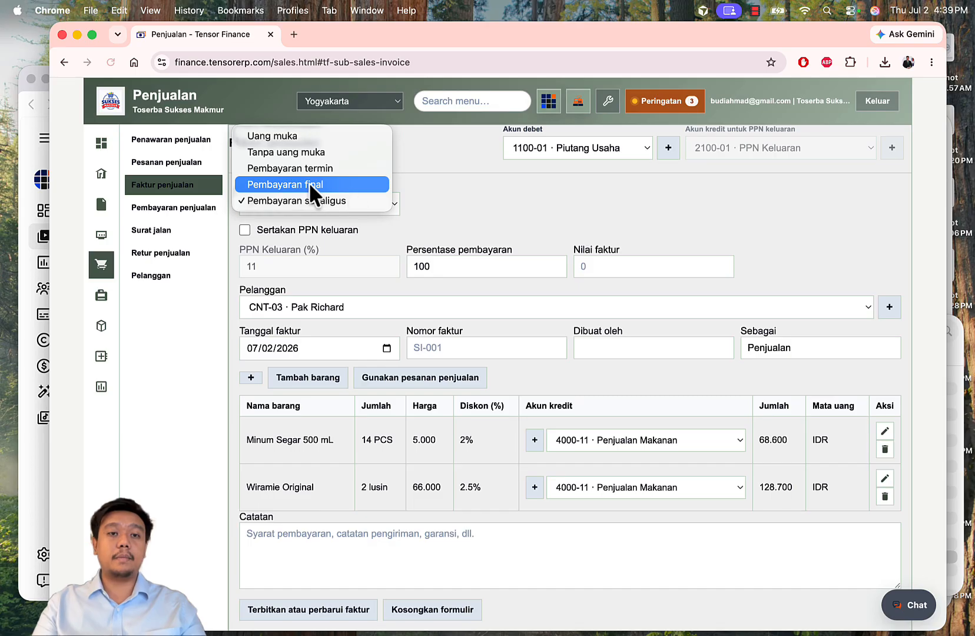
click(328, 184)
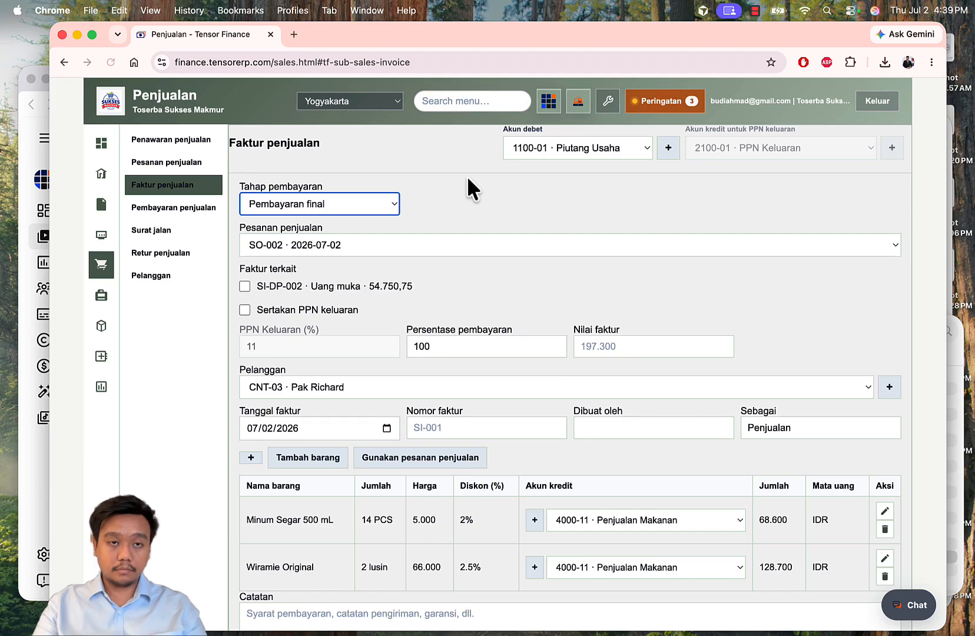
click(333, 201)
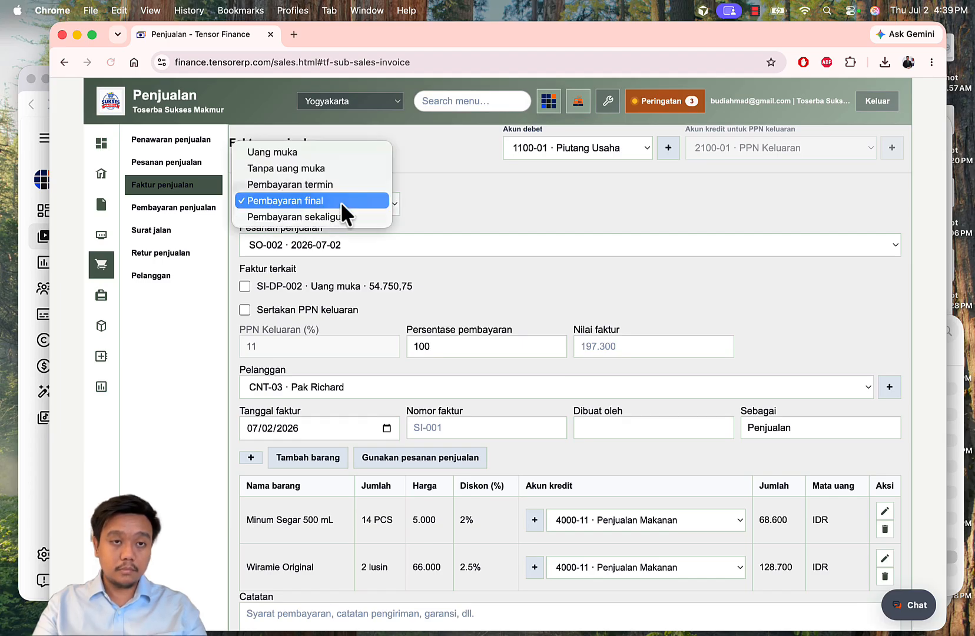
click(379, 203)
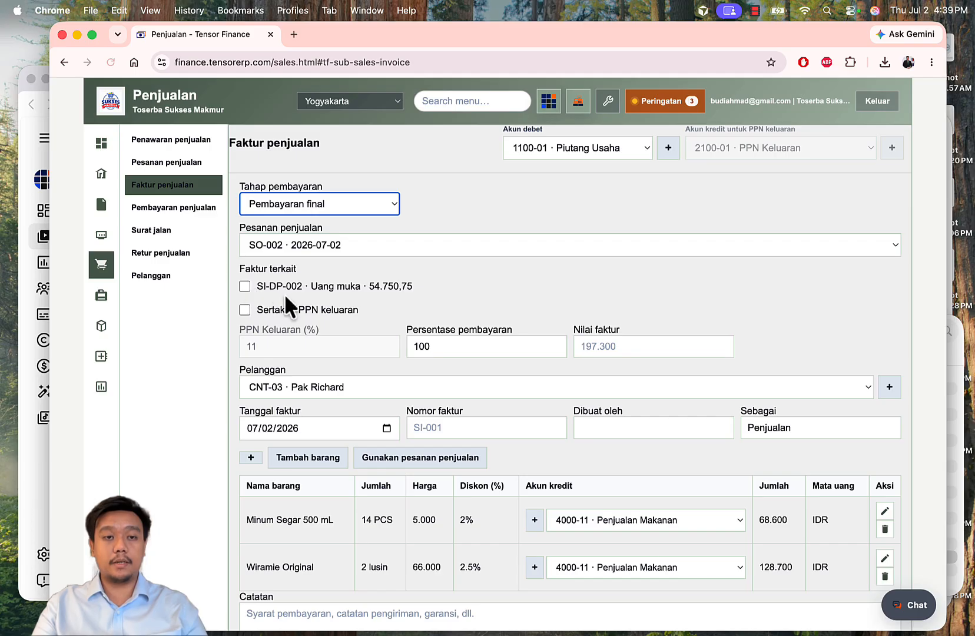
click(245, 286)
drag(454, 342, 392, 342)
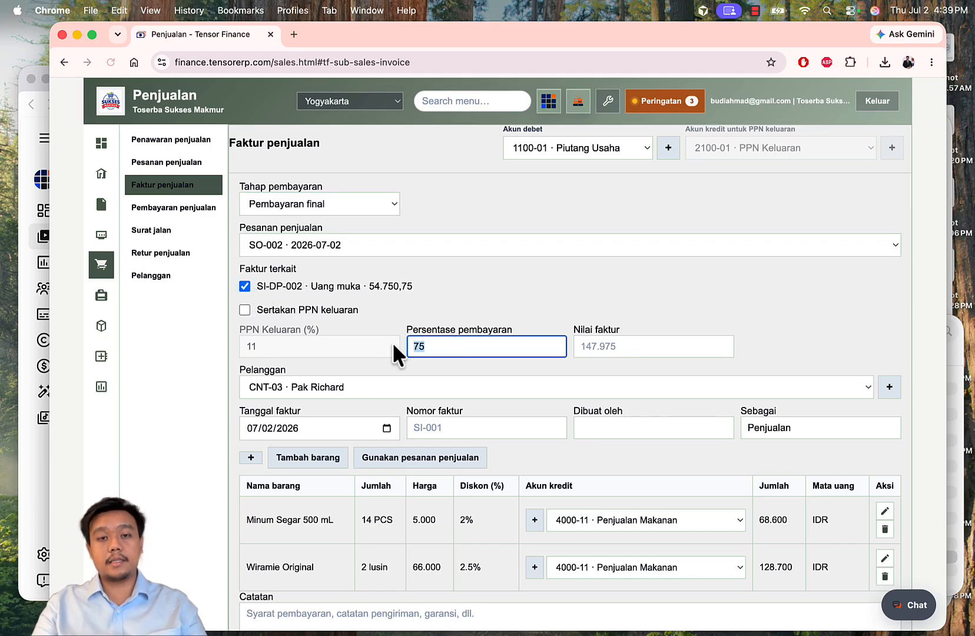
click(776, 334)
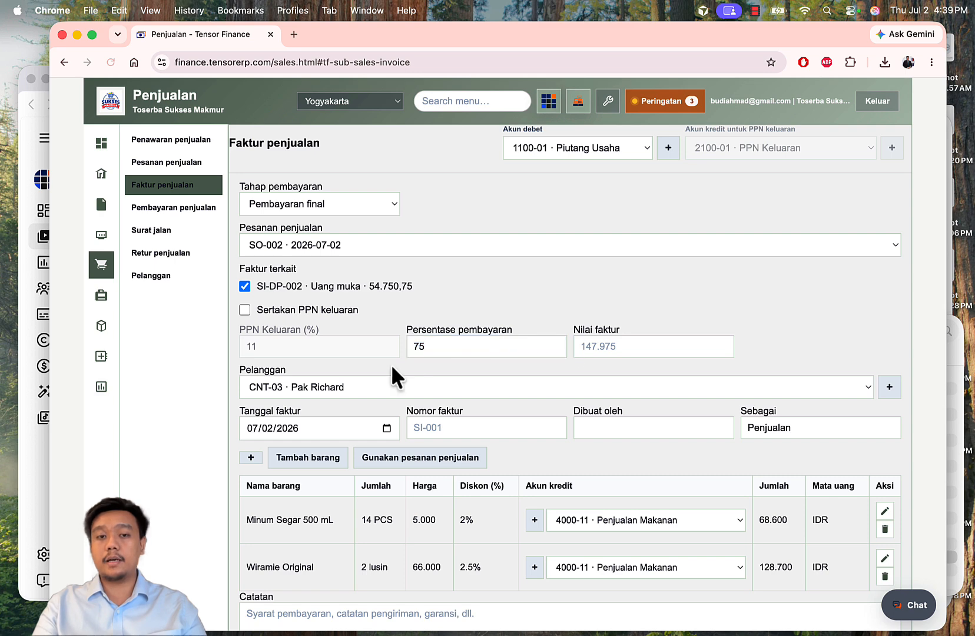
scroll(633, 321, down, 1)
scroll(633, 321, up, 1)
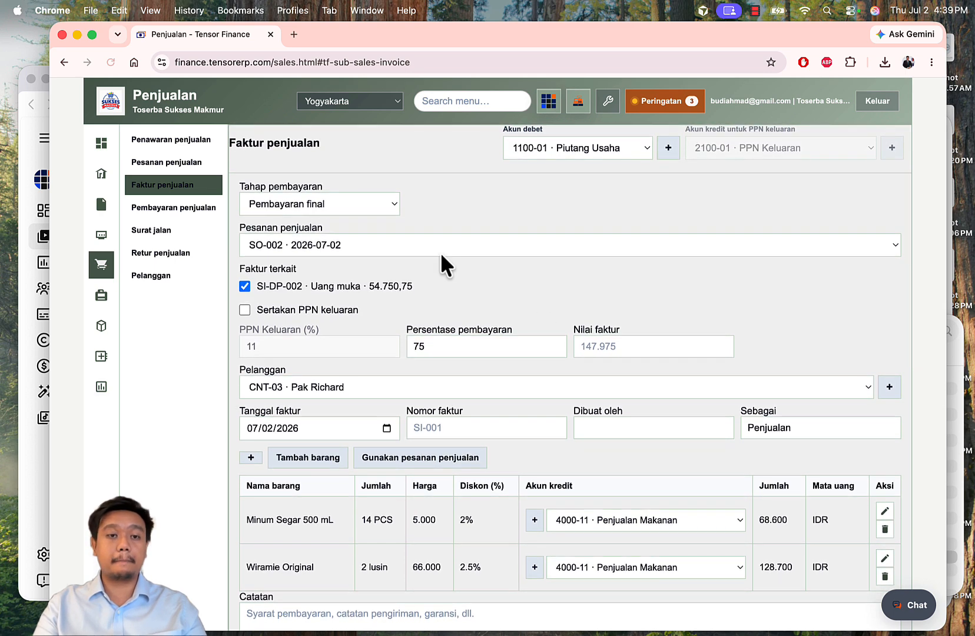
Step: Include output VAT with debit 1100-01 Piutang Usaha and VAT account 2100-01 PPN Keluaran
click(306, 312)
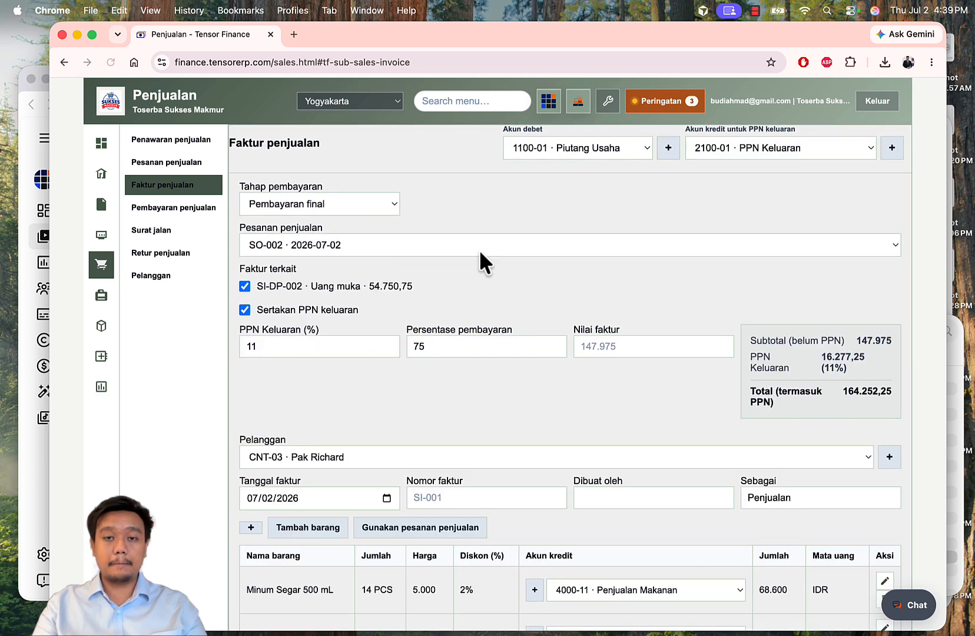
click(609, 141)
click(632, 146)
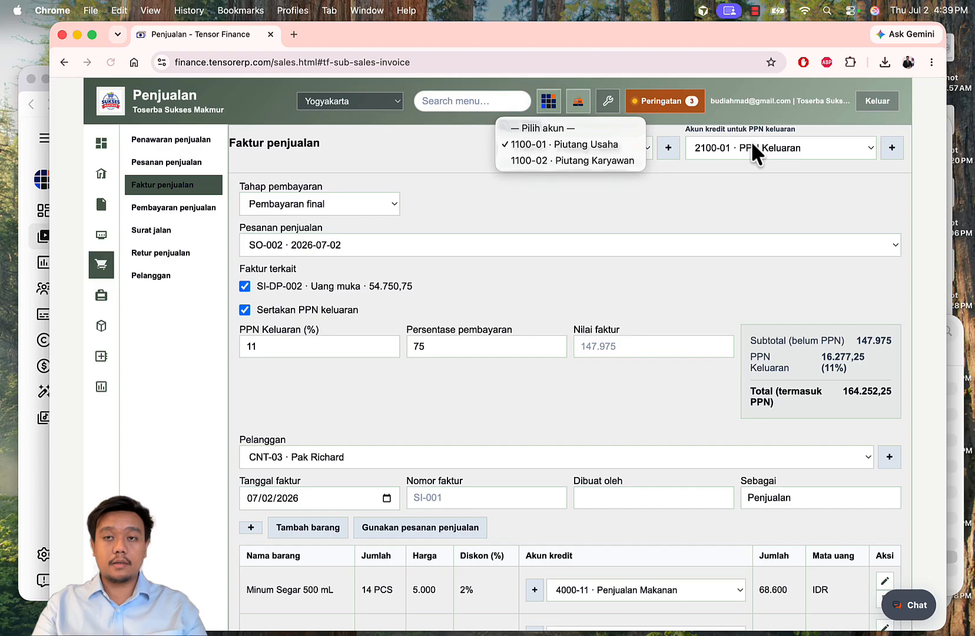
click(799, 143)
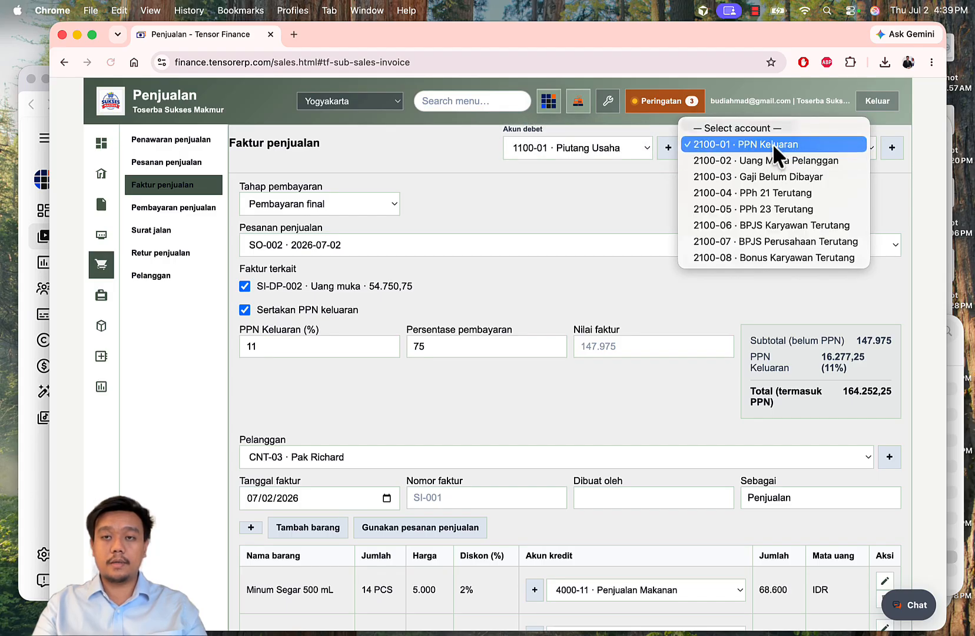
click(613, 193)
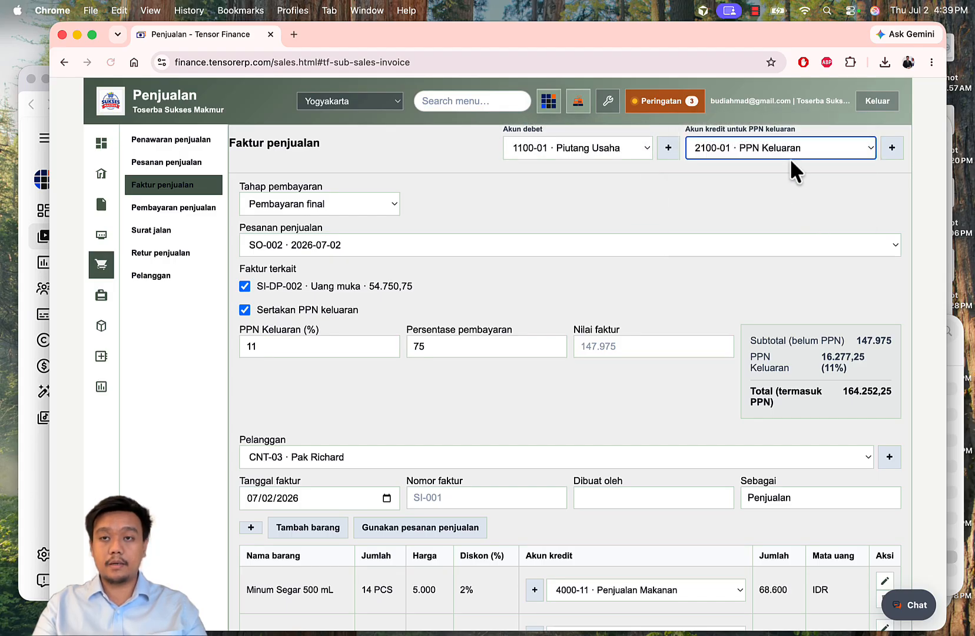
Step: Number the invoice SI-FP-002, enter the creator's name, and set the role to Finance
scroll(645, 230, down, 5)
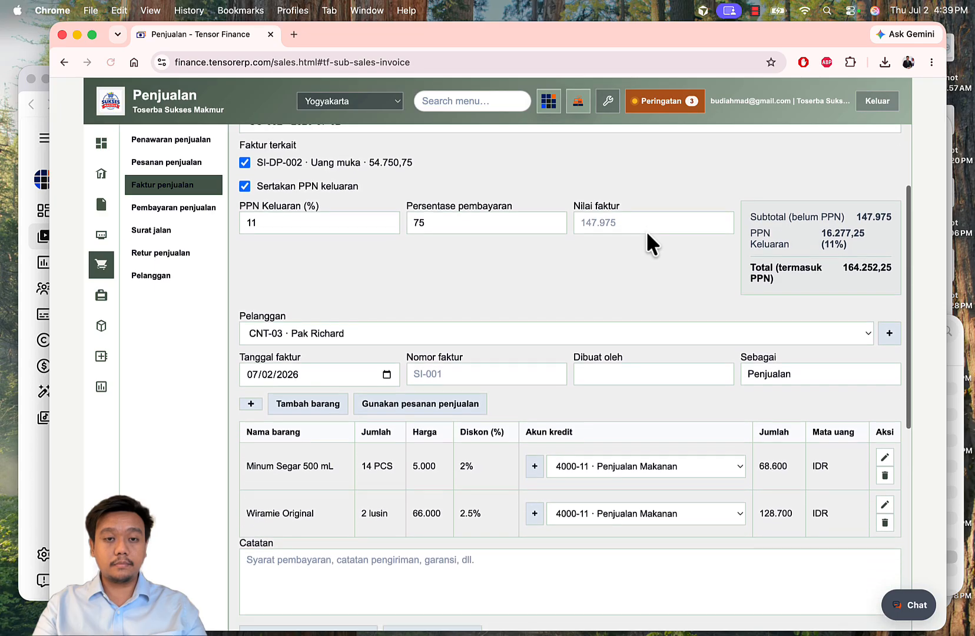
click(481, 300)
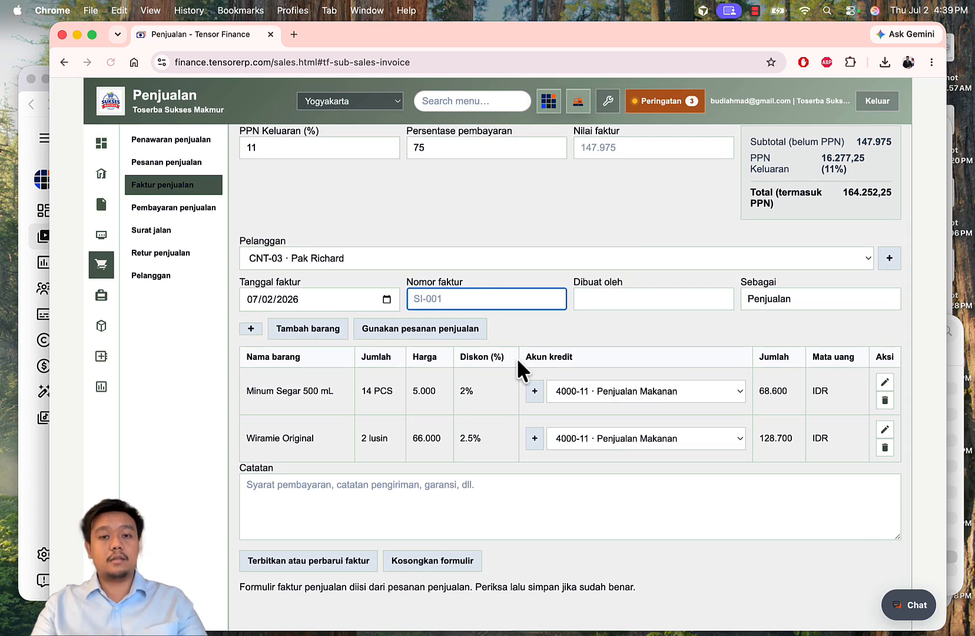
scroll(516, 357, down, 1)
text(SI-)
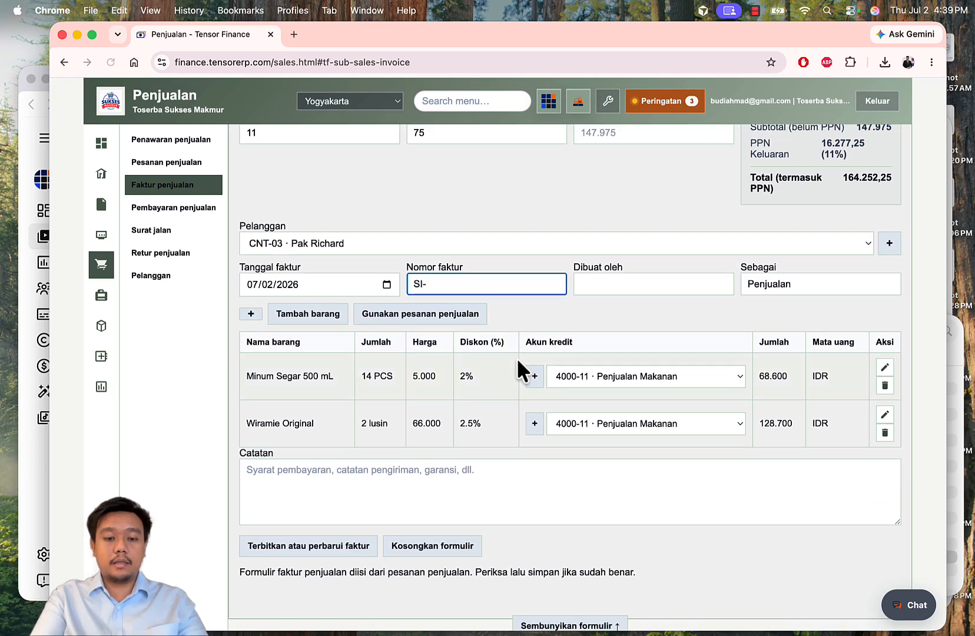
text(FP-)
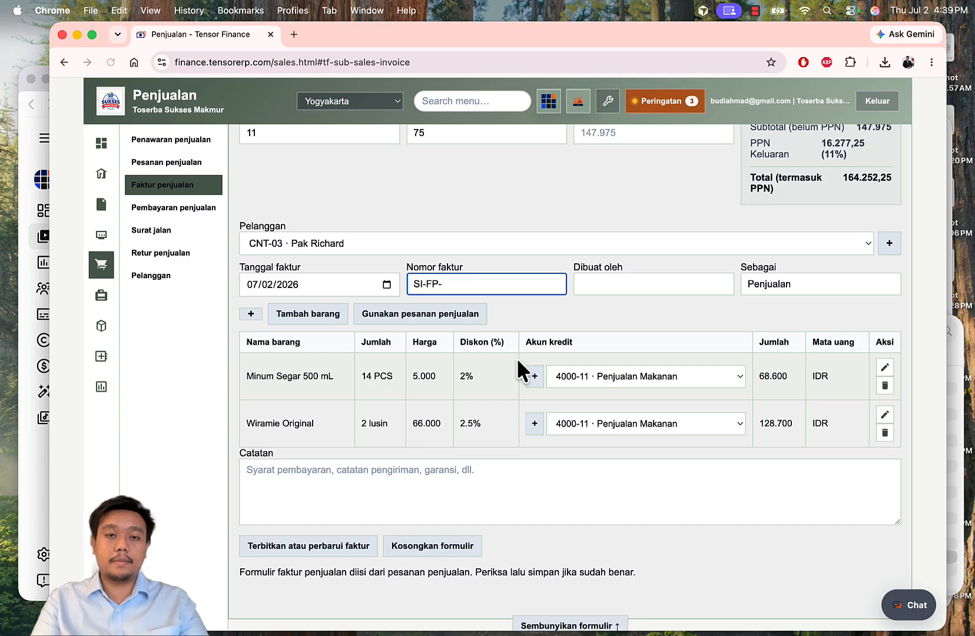
scroll(516, 357, down, 5)
scroll(516, 357, up, 3)
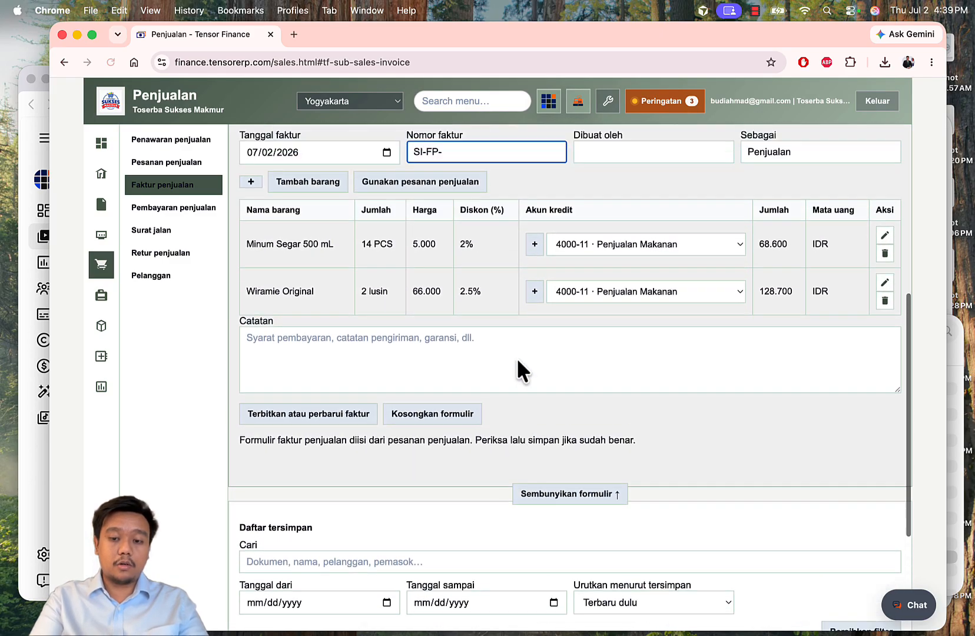
scroll(517, 359, up, 3)
text(002)
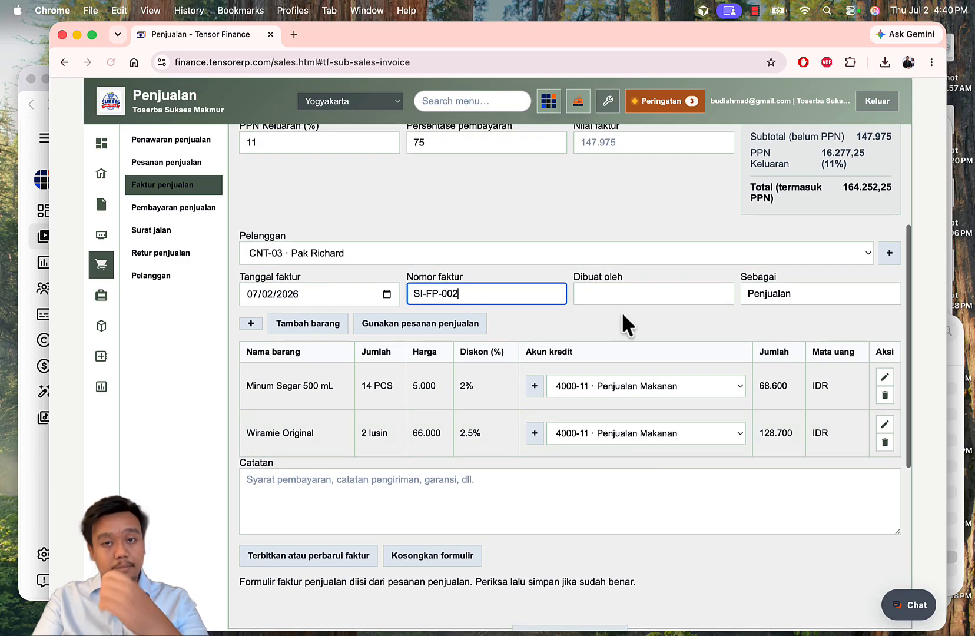
click(621, 292)
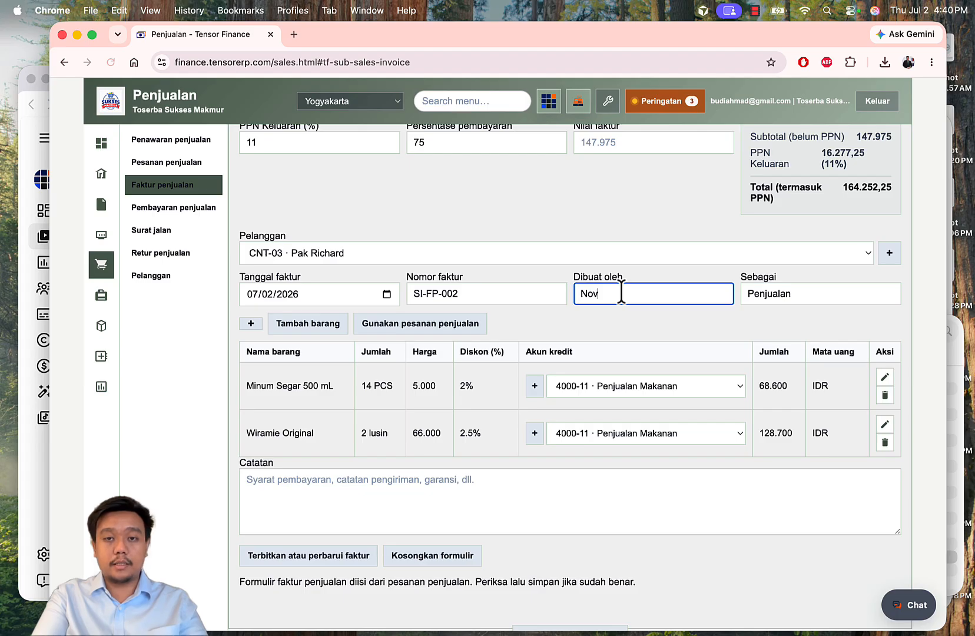
text(Novita)
double_click(794, 300)
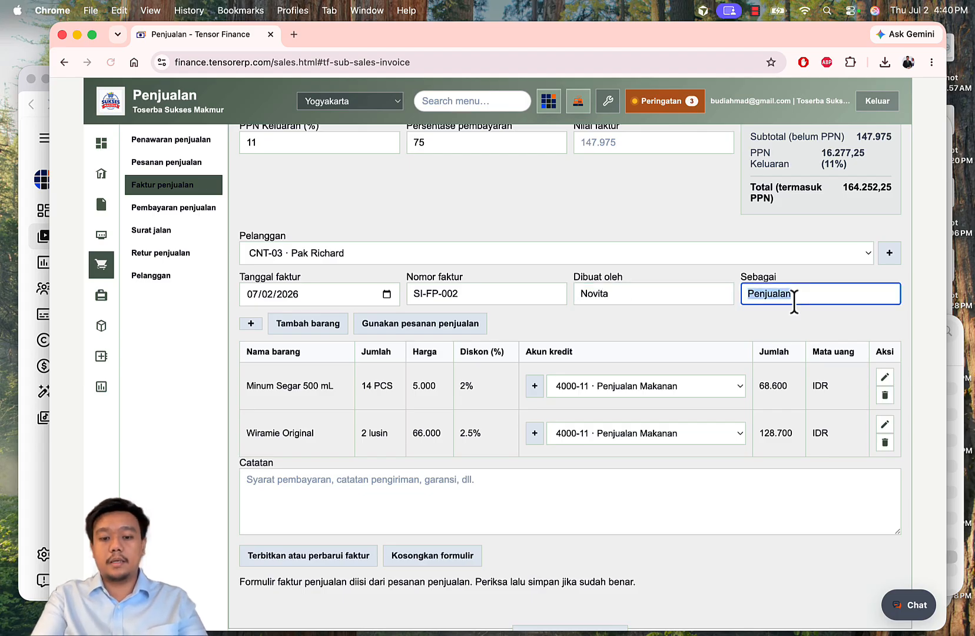
text(Finance)
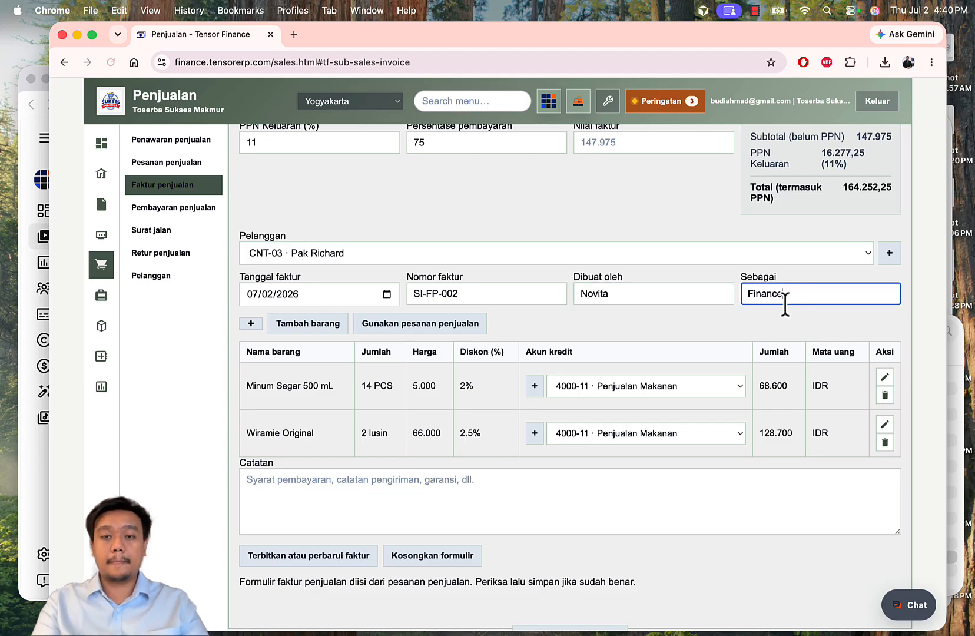
click(715, 317)
scroll(715, 317, down, 2)
scroll(715, 317, down, 1)
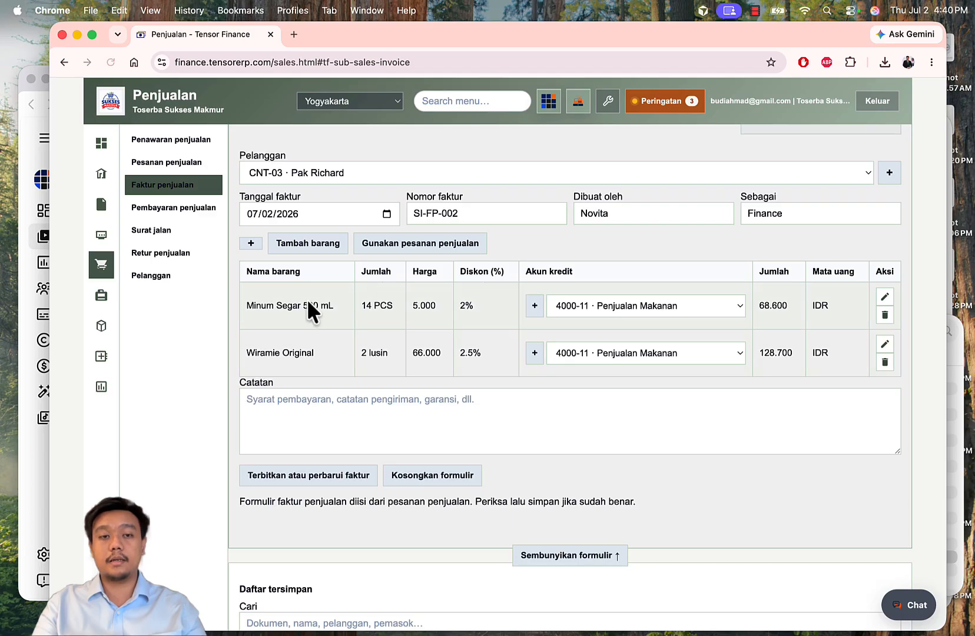
Step: Book Minum Segar to 4000-12 Penjualan Minuman and keep Wiramie Original on 4000-11
click(576, 315)
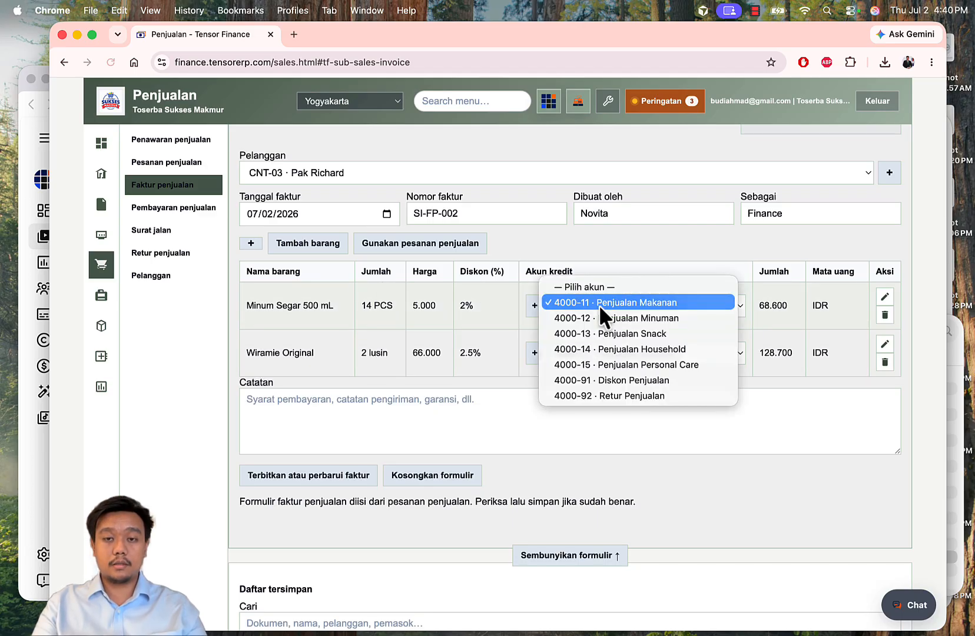
click(619, 318)
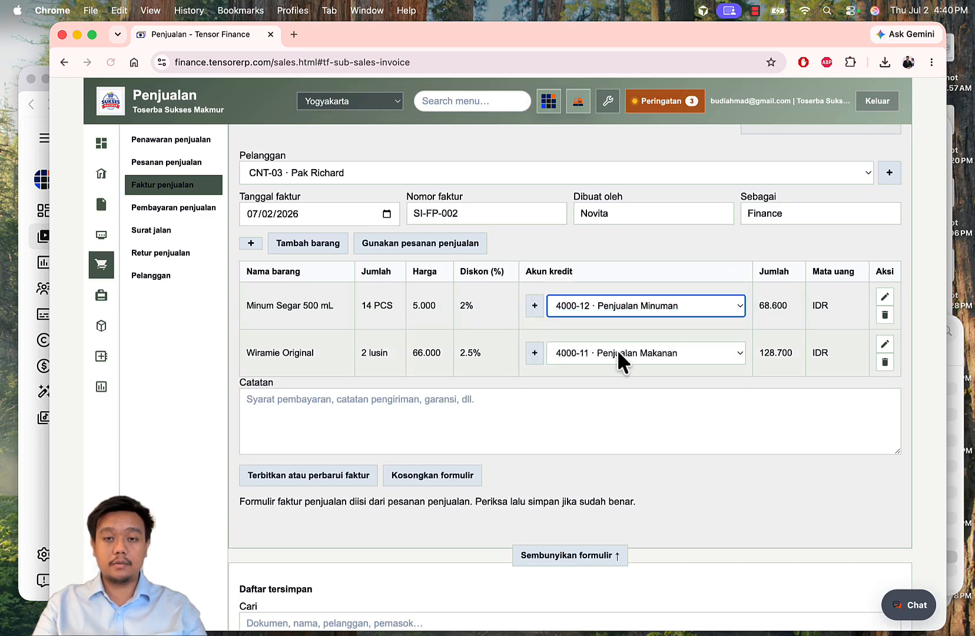
click(616, 349)
click(617, 349)
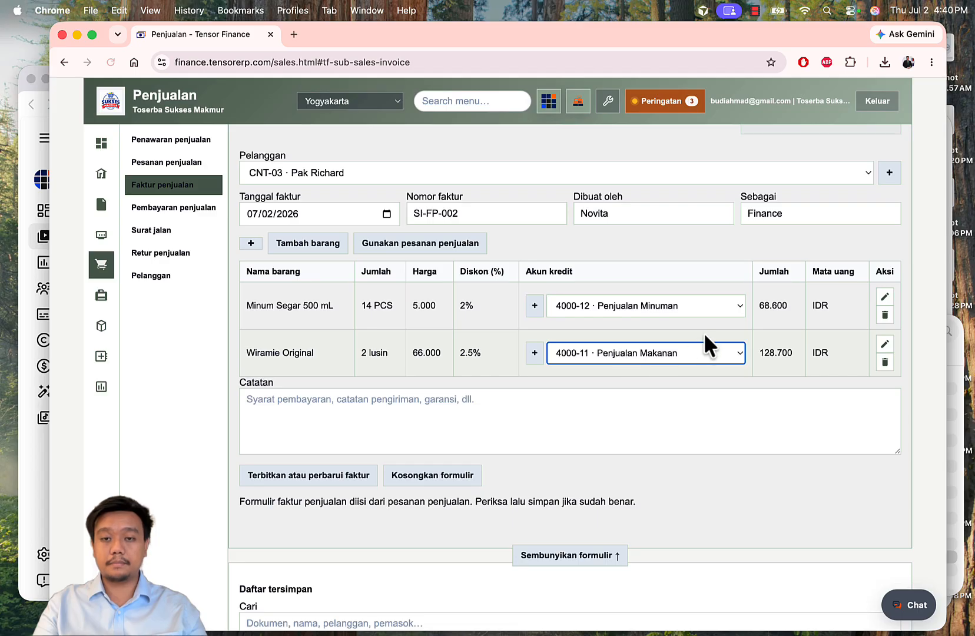
scroll(445, 352, down, 3)
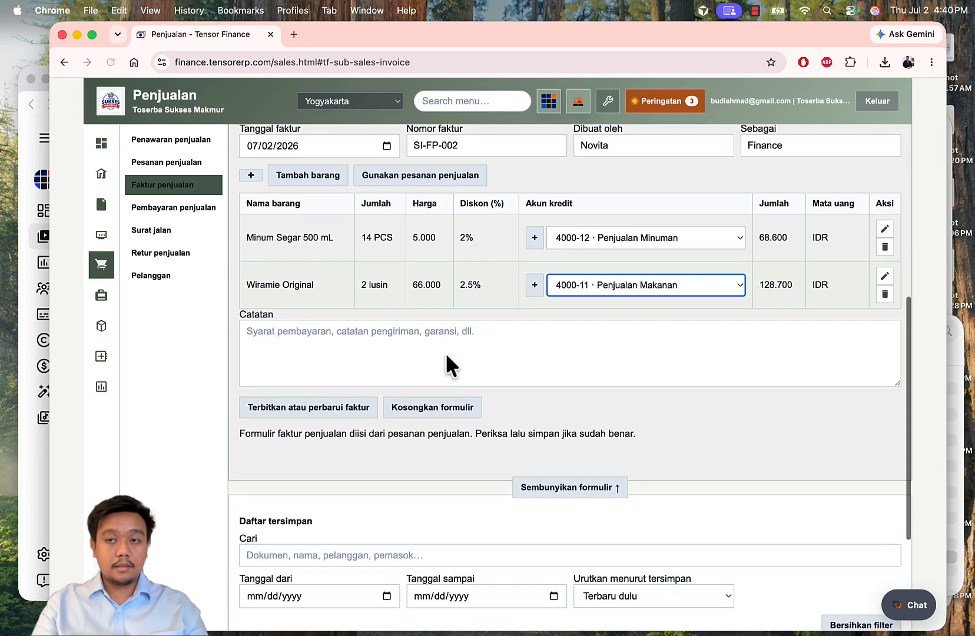
scroll(445, 352, down, 1)
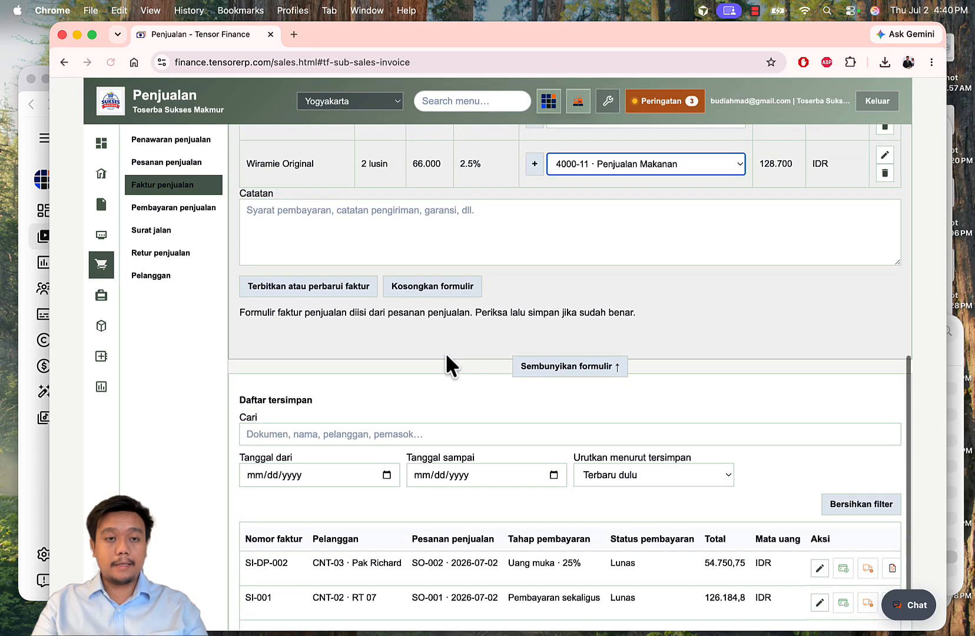
Step: Issue invoice SI-FP-002 and confirm it is listed as Belum lunas for 164.252,25 IDR
click(307, 292)
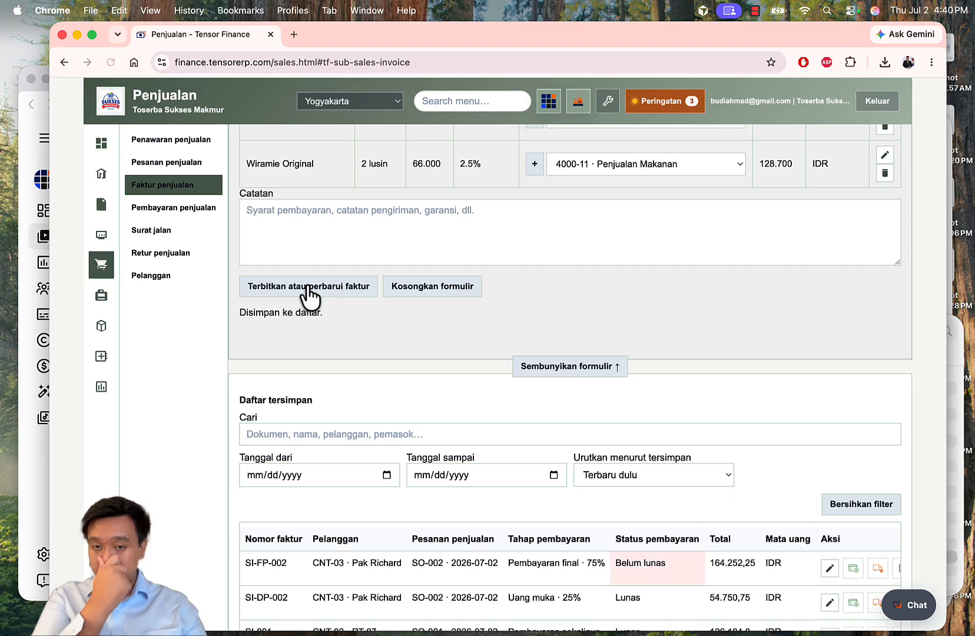
scroll(471, 311, down, 2)
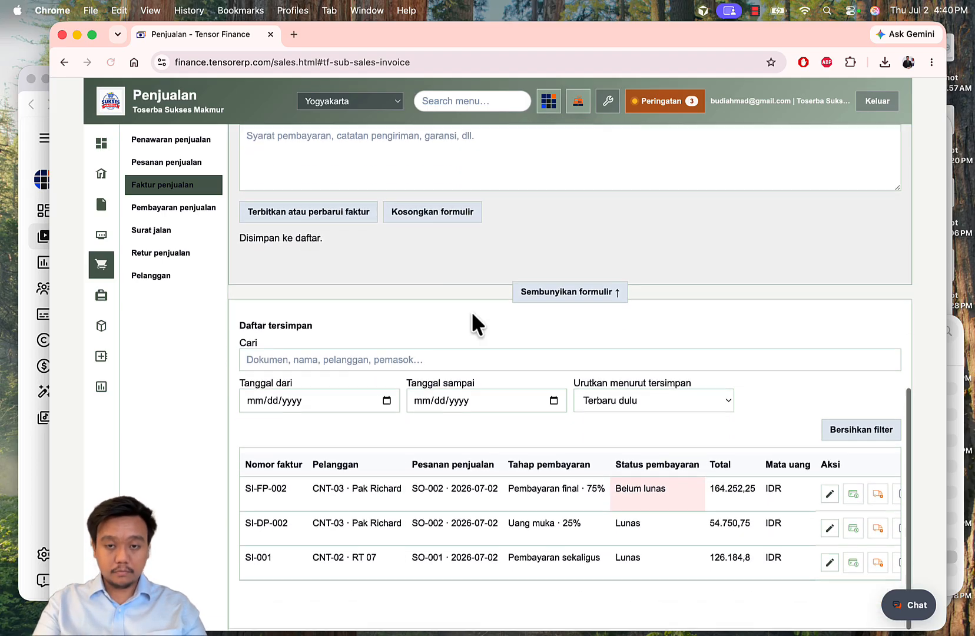
scroll(812, 507, left, 1)
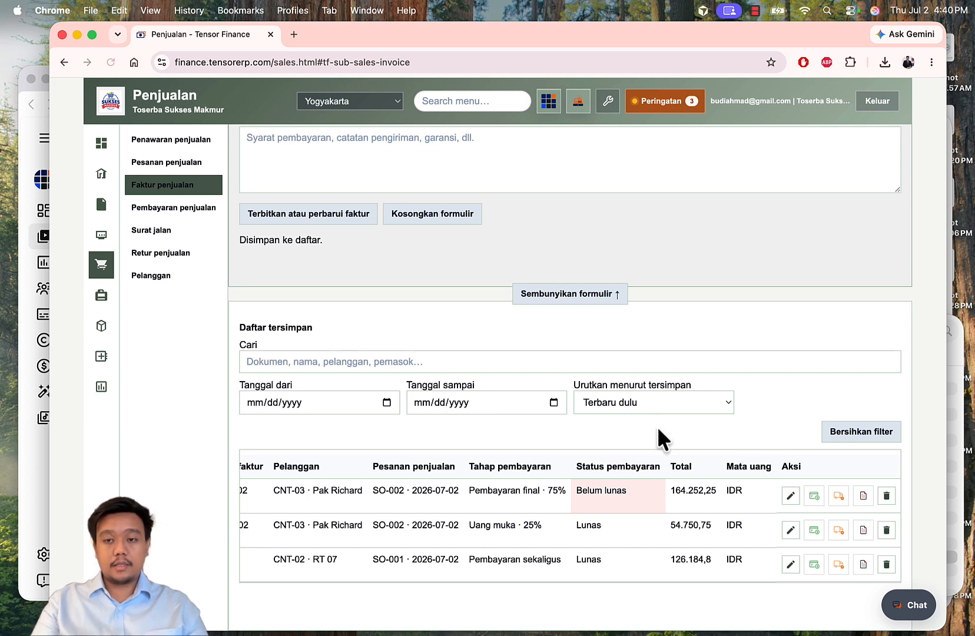
Step: Fill in receipt SR-FP-002 with its creator, 1000-20 Bank Mandiri, and method Transfer for 164.252,25
click(813, 494)
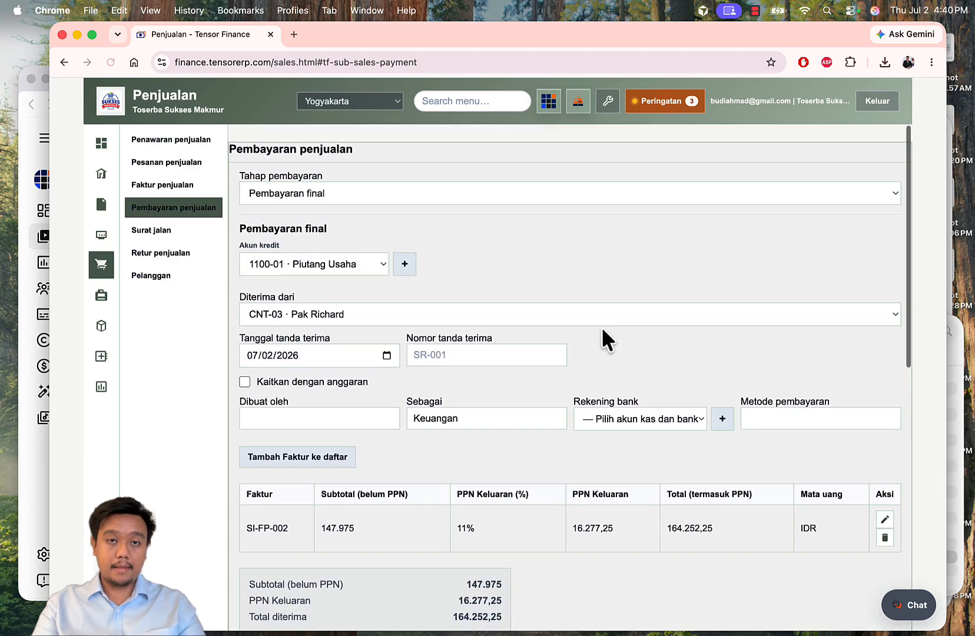
click(437, 337)
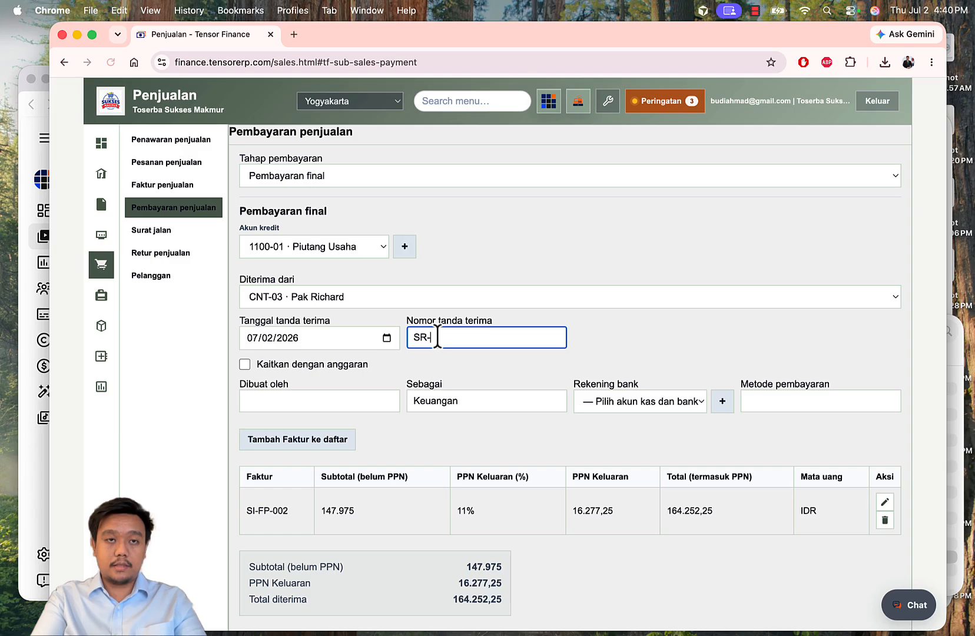
text(SR-FP-)
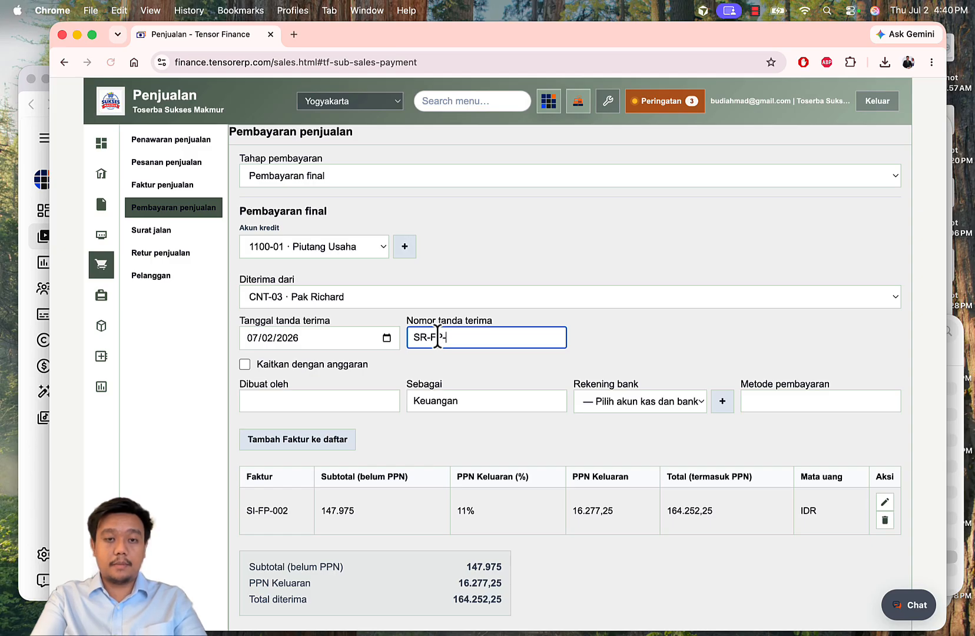
text(002)
click(306, 401)
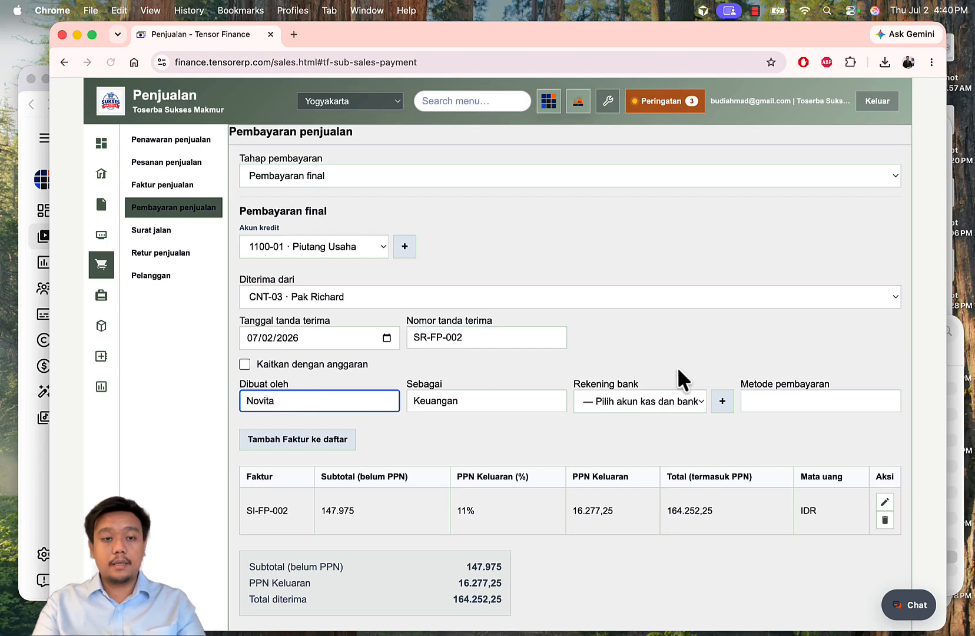
scroll(676, 367, down, 1)
click(654, 365)
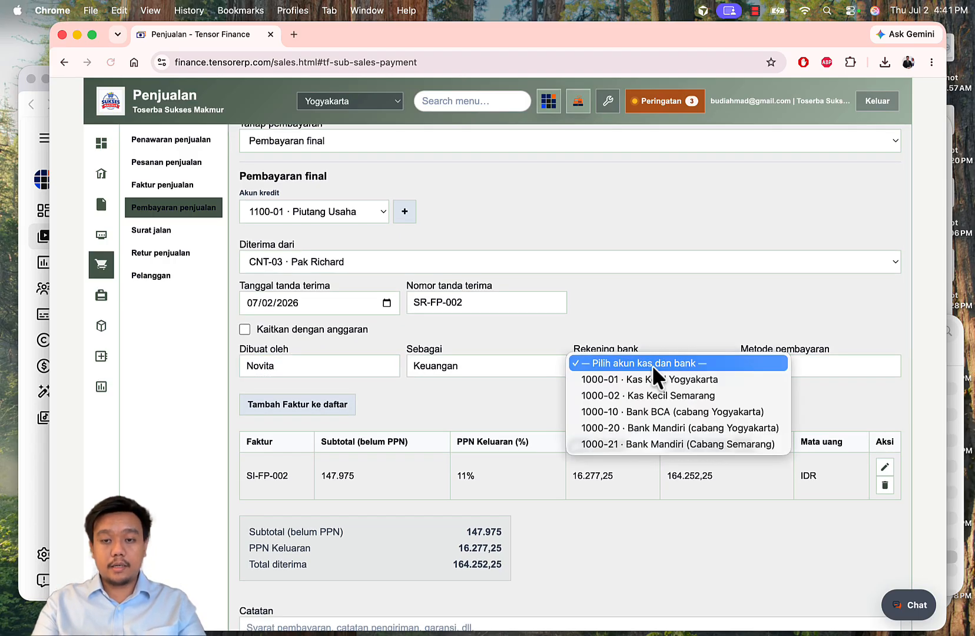
click(702, 428)
click(817, 363)
text(Transf)
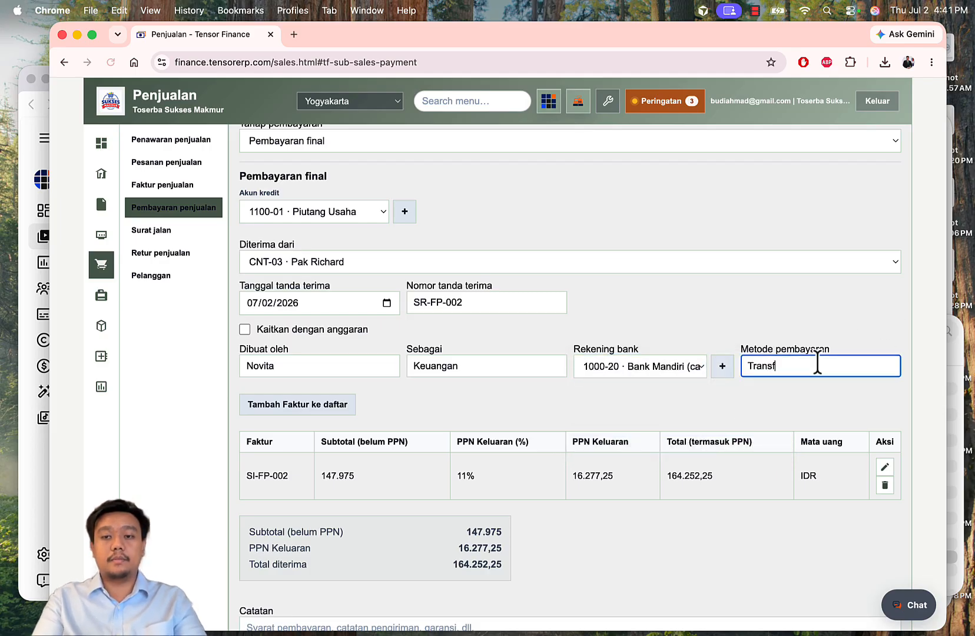
text(er)
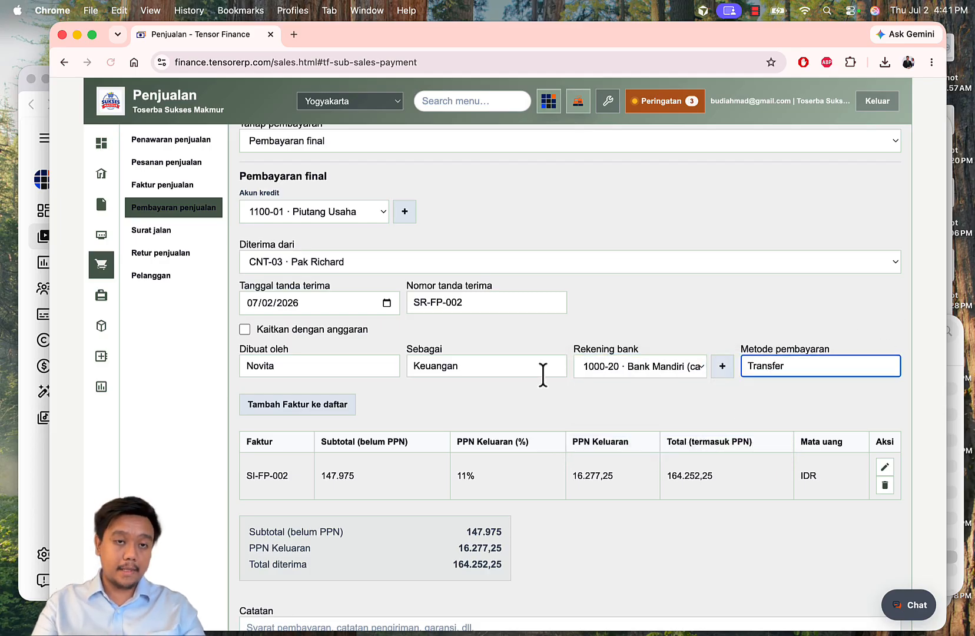
scroll(542, 373, down, 6)
click(452, 384)
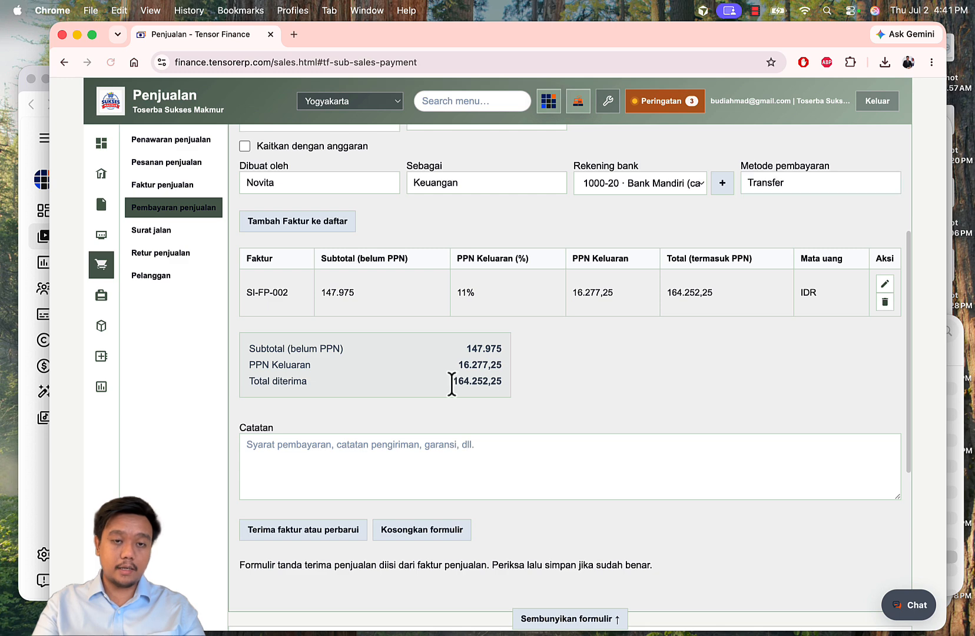
drag(451, 384, 518, 382)
click(578, 368)
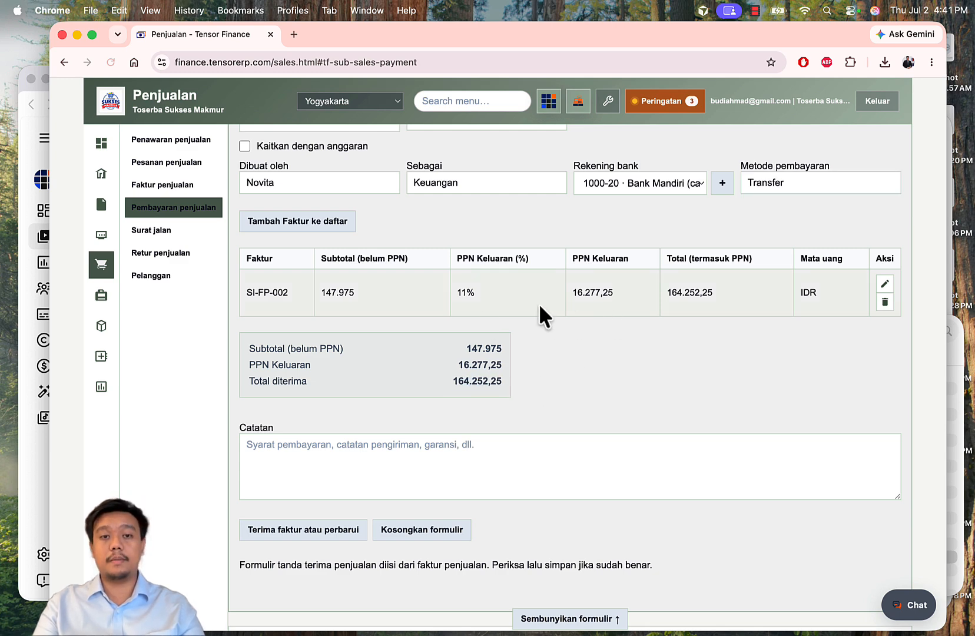
Step: Save the receipt and confirm SI-FP-002 now shows Lunas in the invoice list
scroll(414, 316, down, 6)
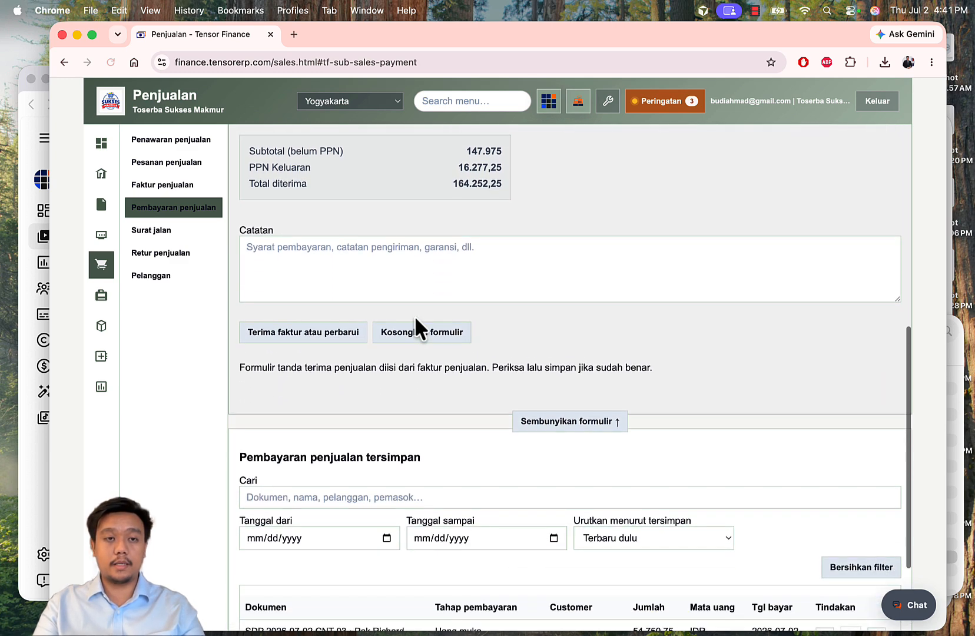
click(292, 336)
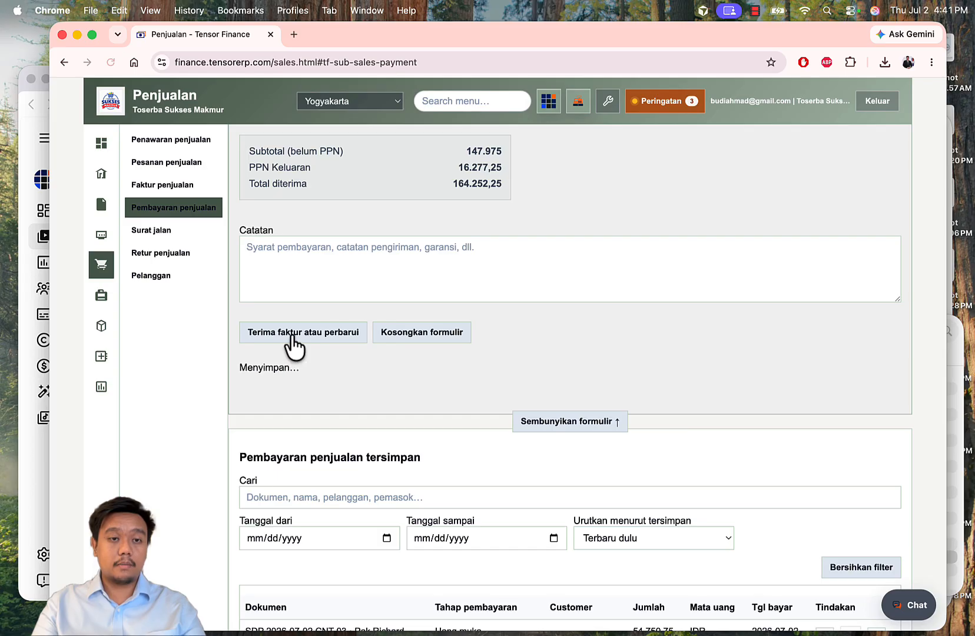
scroll(550, 370, down, 4)
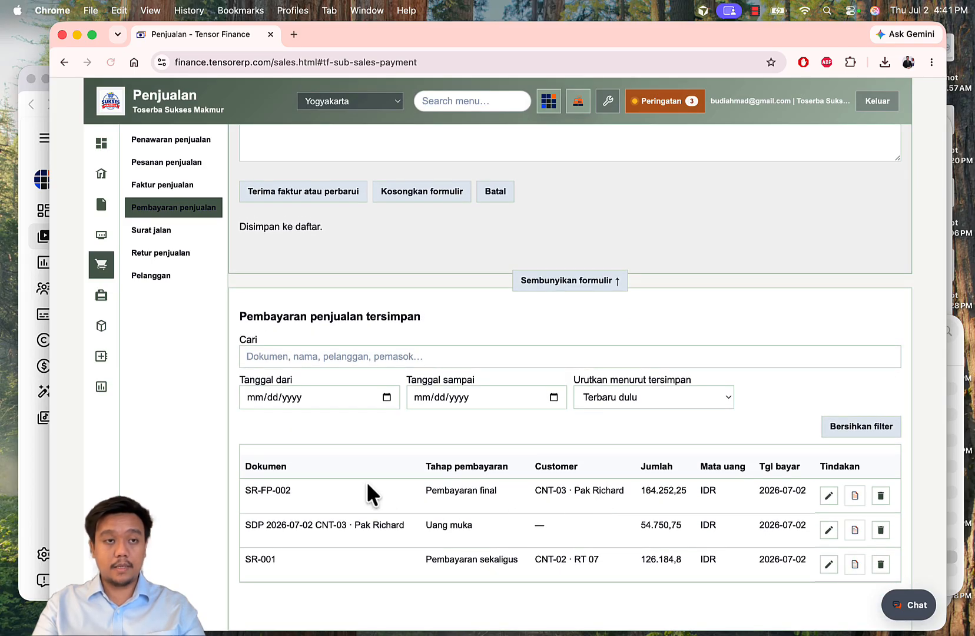
click(190, 186)
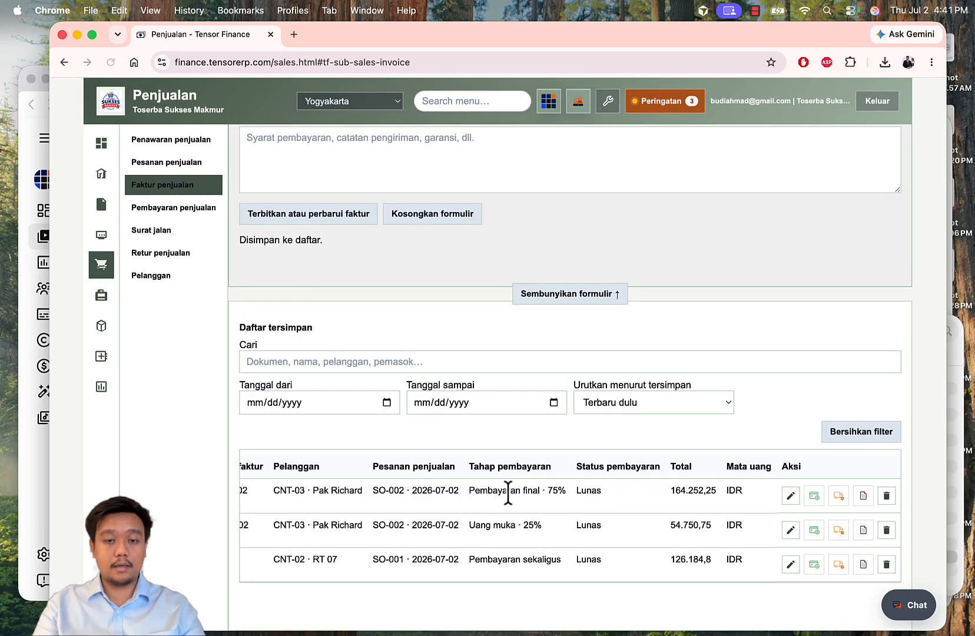
drag(469, 492, 590, 491)
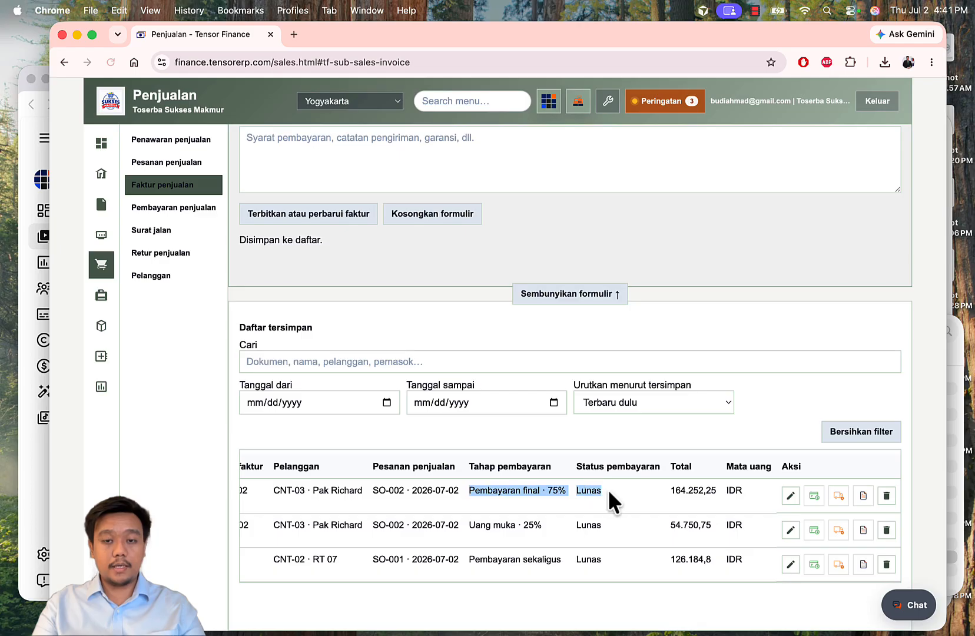
click(166, 162)
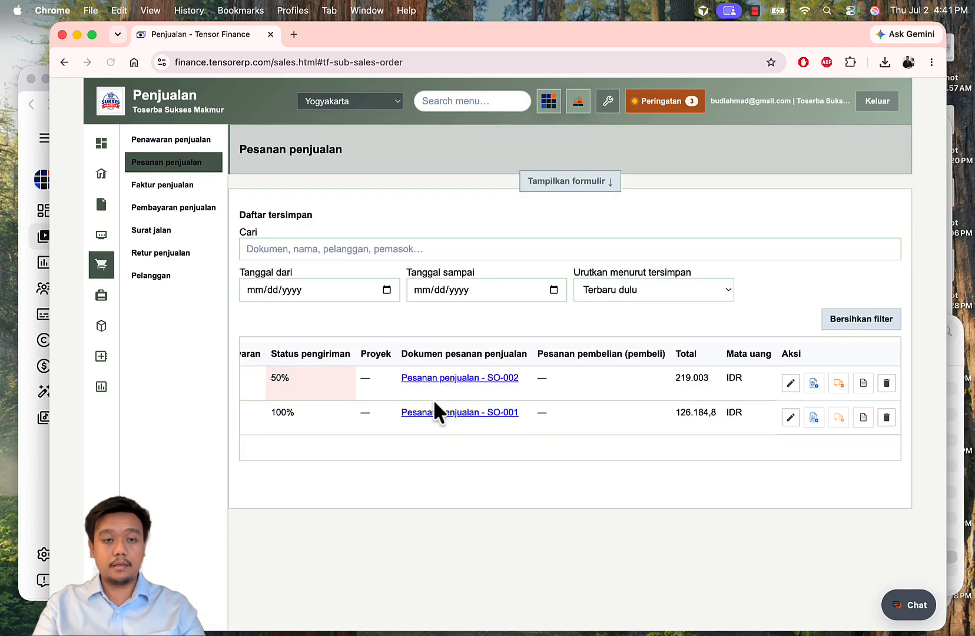
Step: Check that SO-002 shows 100% payment status and 50% delivery status, total 219.003 IDR
scroll(434, 407, left, 6)
drag(504, 378, 517, 377)
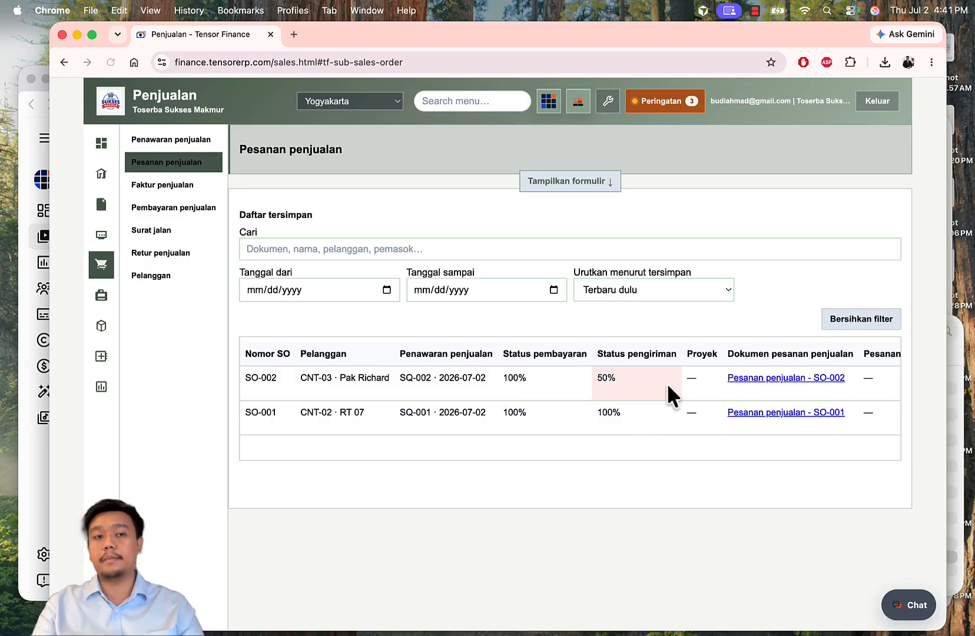
scroll(469, 398, right, 6)
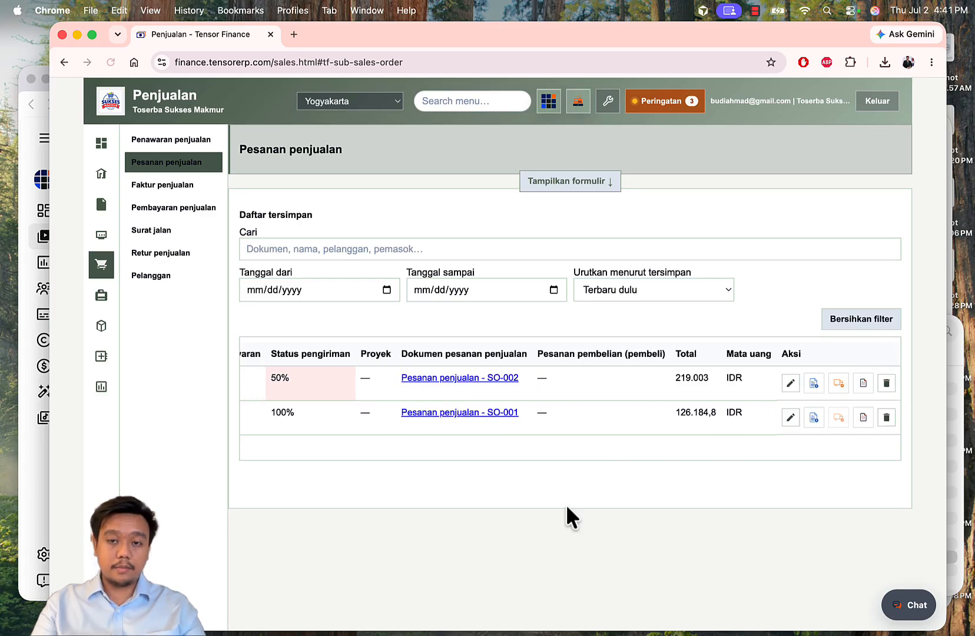
Step: Check Wiramie Original at Gudang Yogyakarta: 138 physical, 24 reserved, 114 available
click(101, 325)
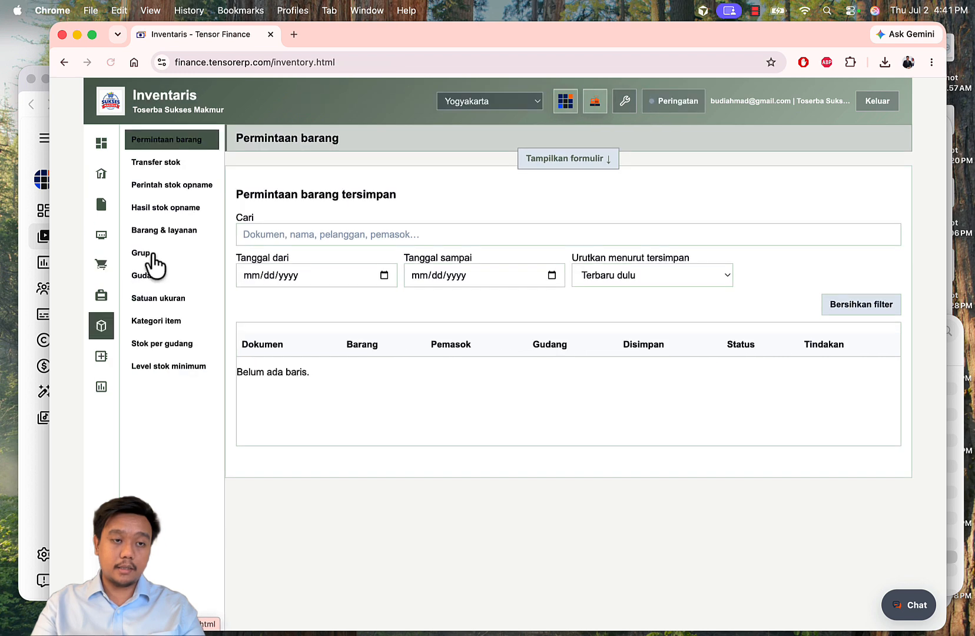
click(172, 347)
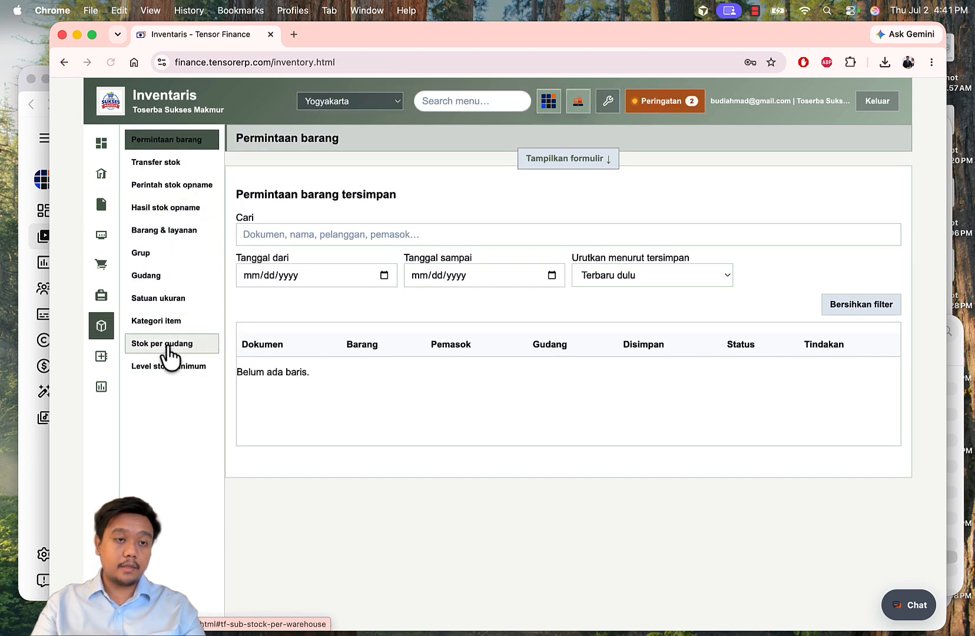
scroll(594, 413, down, 2)
scroll(593, 412, down, 1)
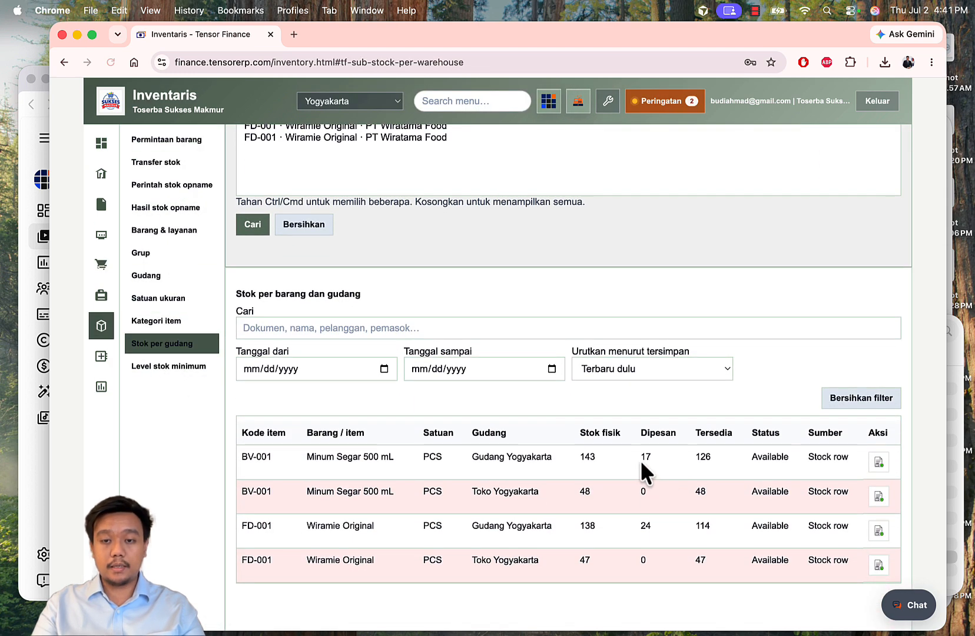
double_click(643, 525)
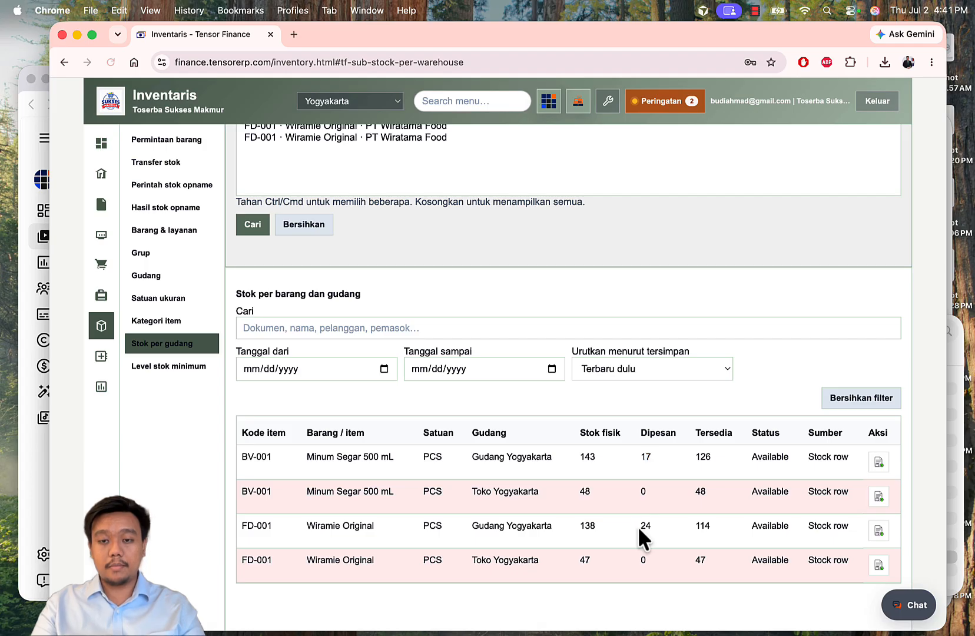
click(758, 397)
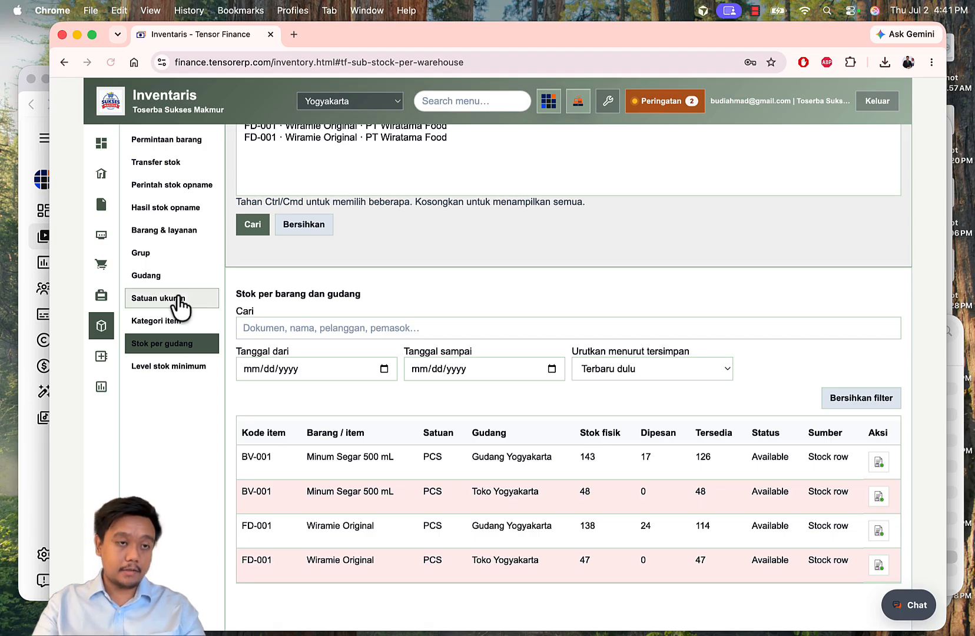
Step: Start a new Surat jalan for SO-002, keeping quantities at 7 and 1
click(95, 268)
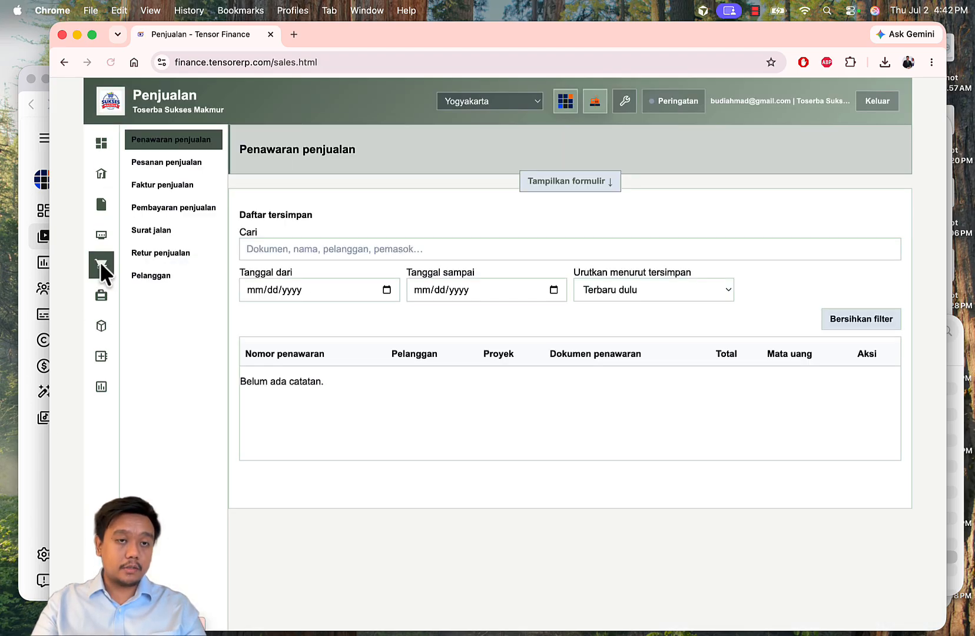
click(165, 231)
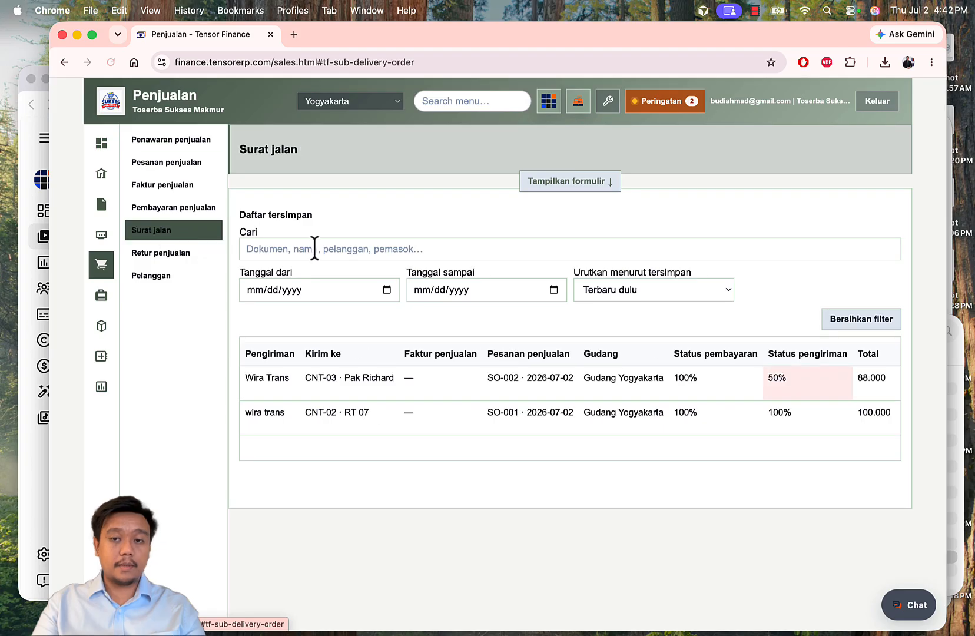
click(557, 182)
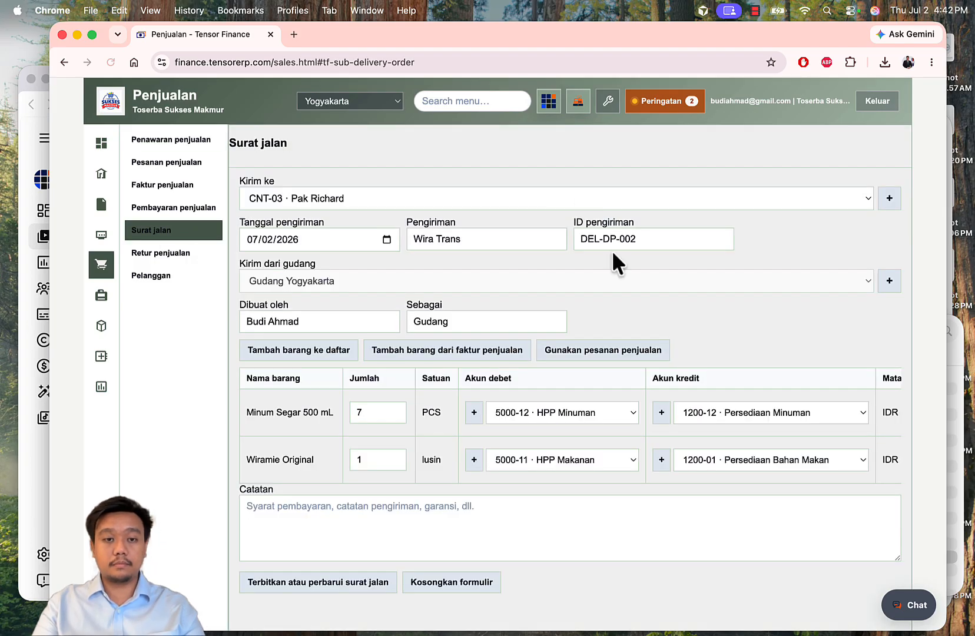
click(394, 409)
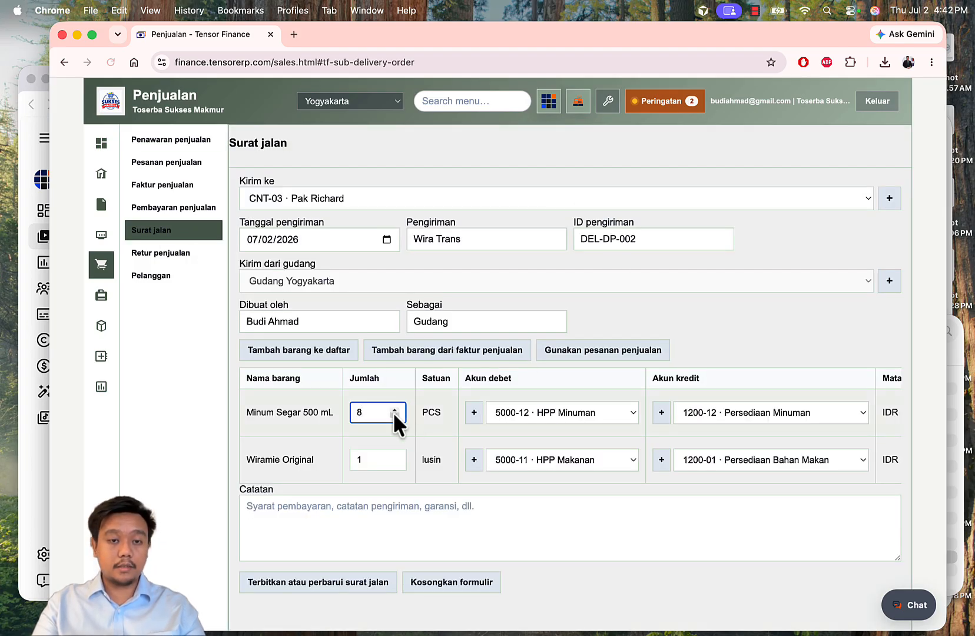
click(394, 415)
click(493, 381)
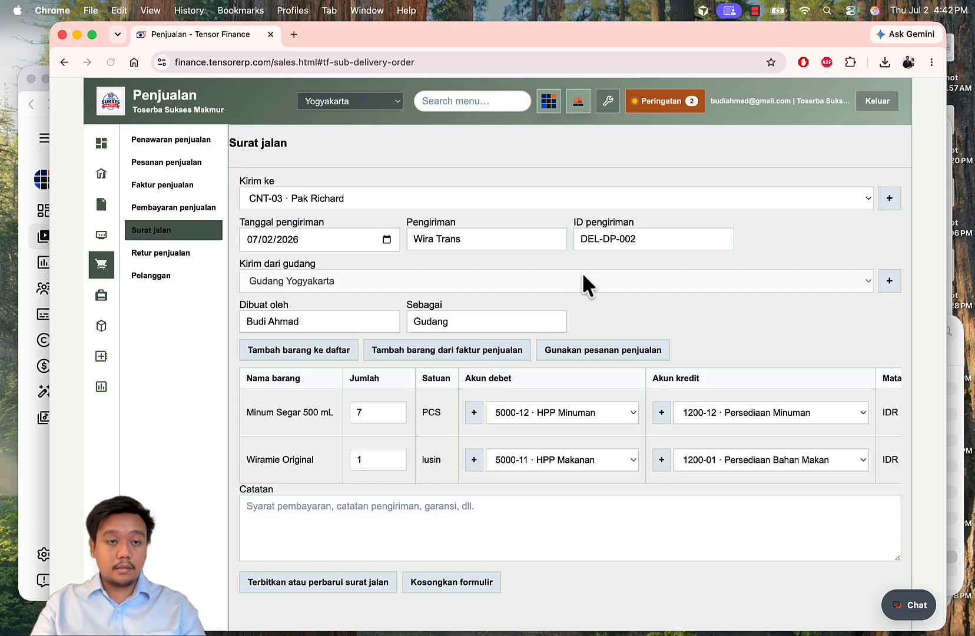
Step: Add the delivery note 'Di drop di pos ronda'
scroll(583, 276, down, 3)
scroll(583, 273, down, 2)
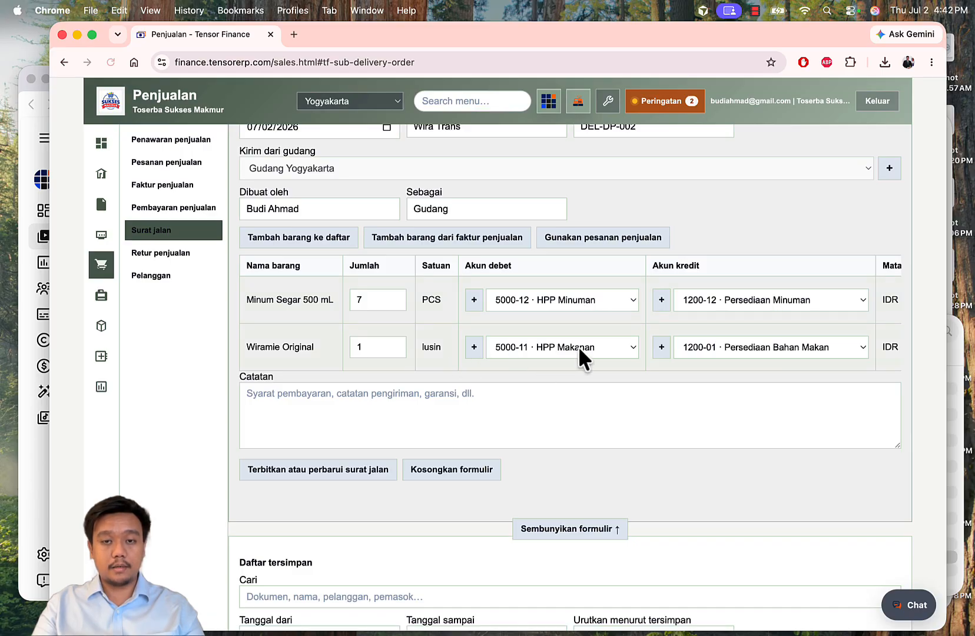
scroll(559, 405, down, 4)
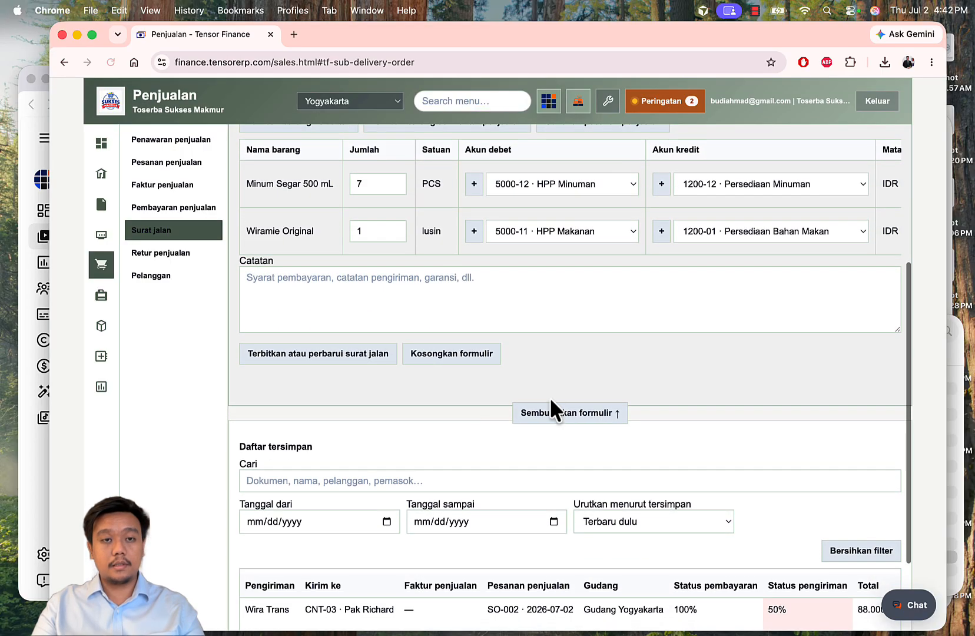
click(438, 317)
text(Di drop di)
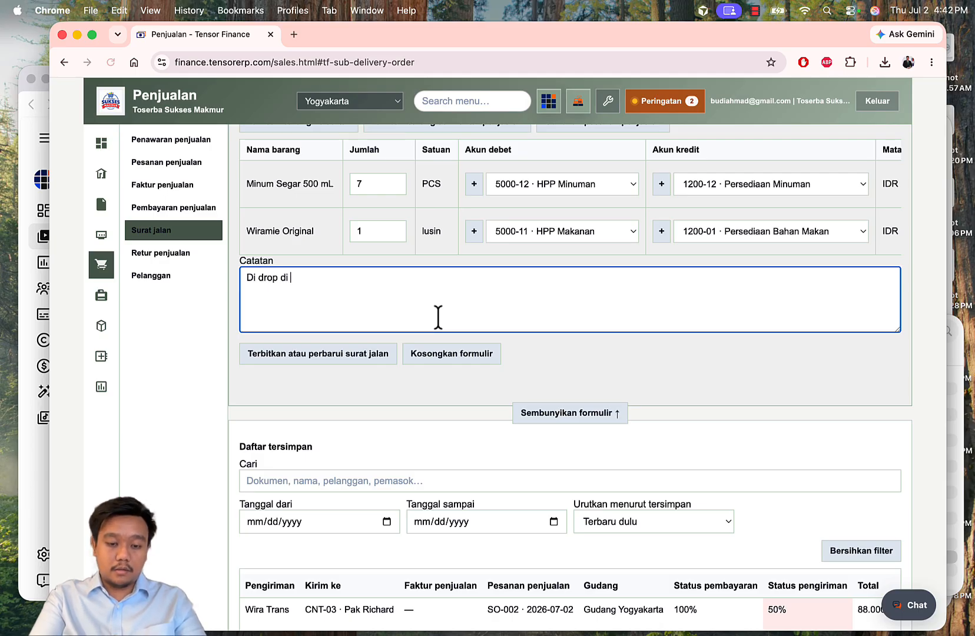
text( pos ronda)
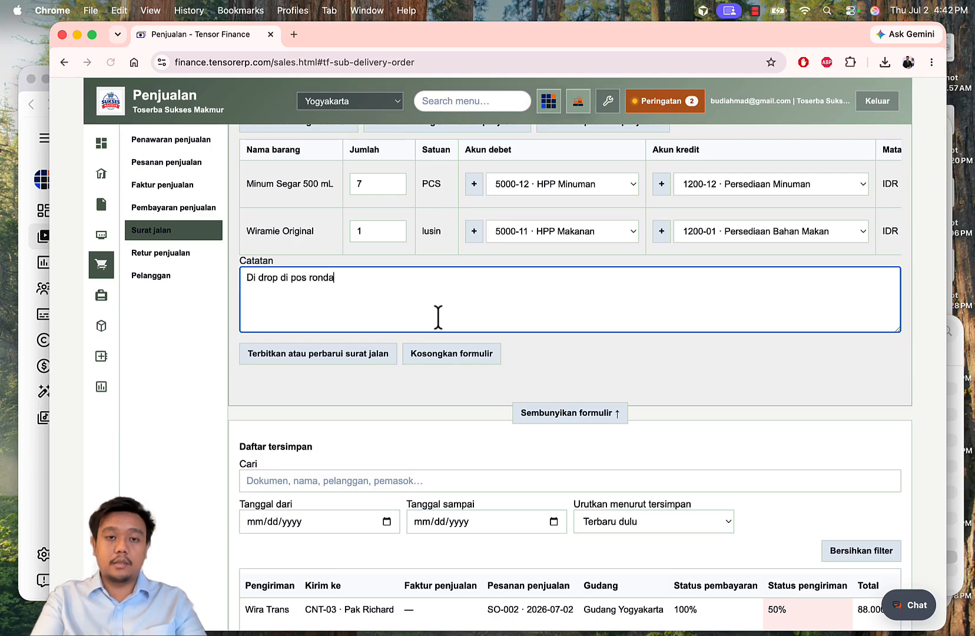
click(596, 379)
Step: Change the duplicate delivery ID to DEL-FP-002 and issue the delivery note
click(342, 355)
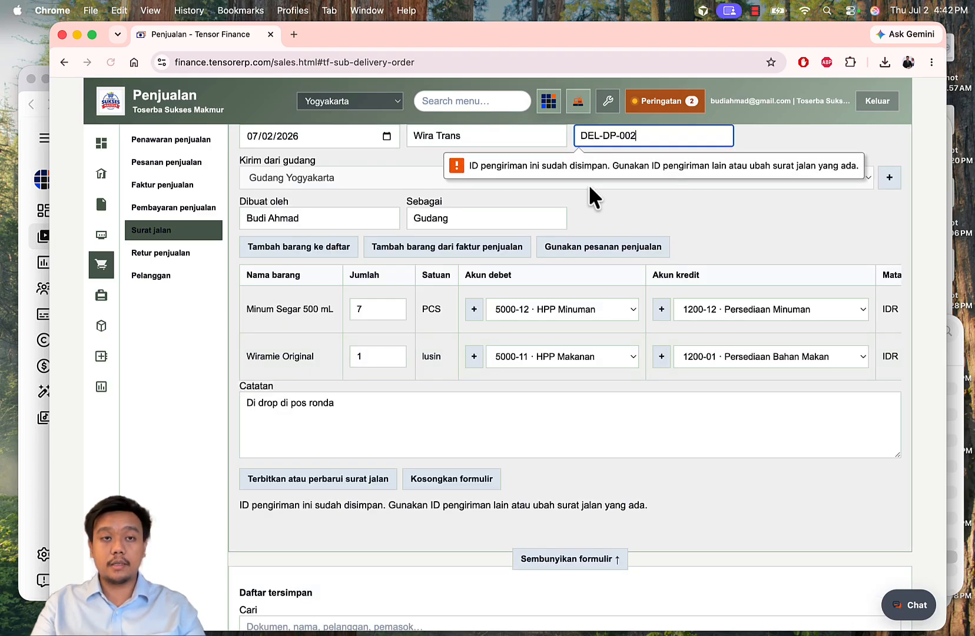
scroll(589, 184, up, 2)
click(609, 218)
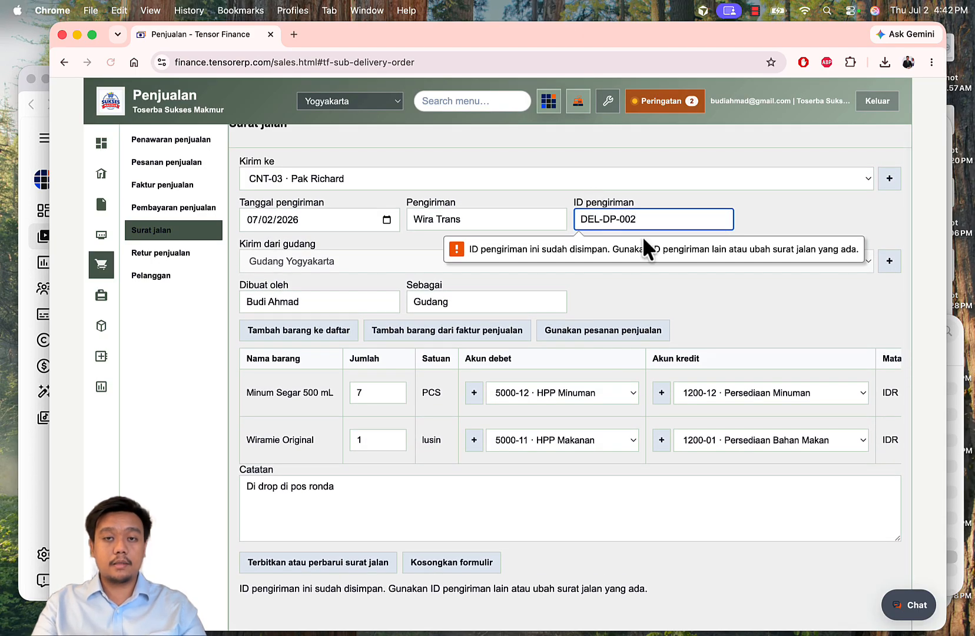
key(shift+Left)
text(F)
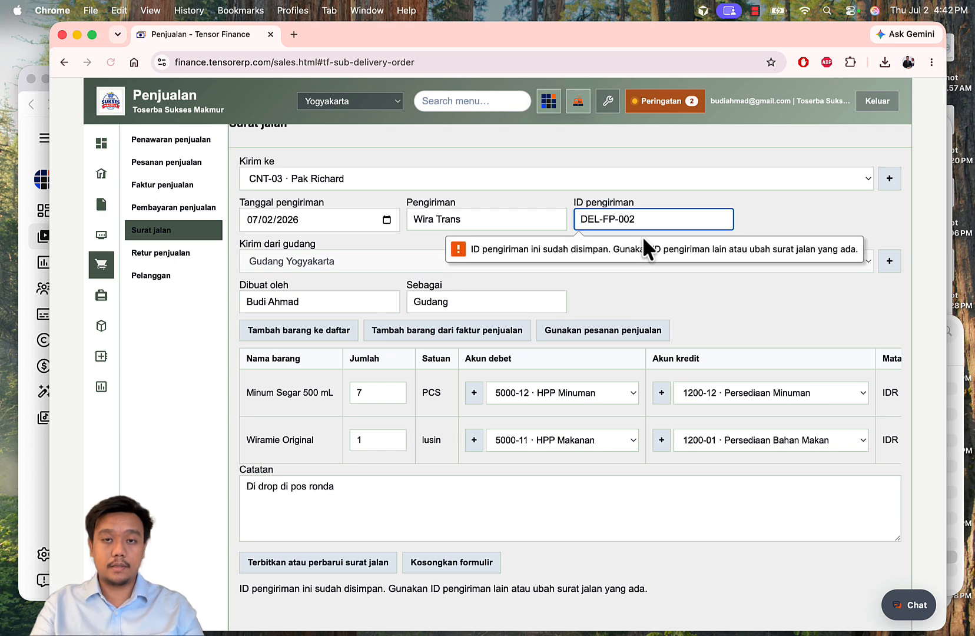
click(772, 305)
scroll(636, 297, down, 5)
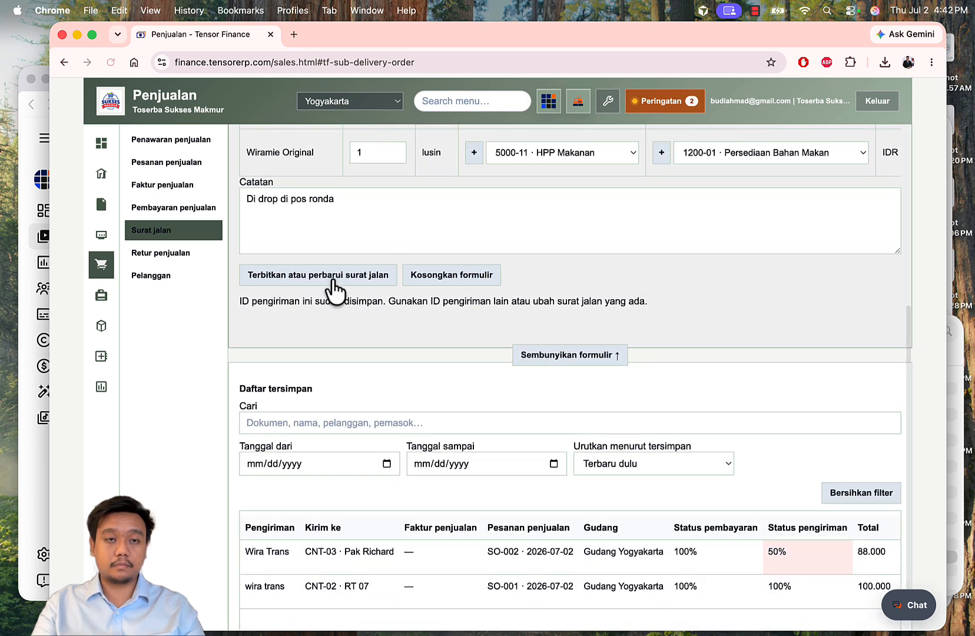
click(335, 288)
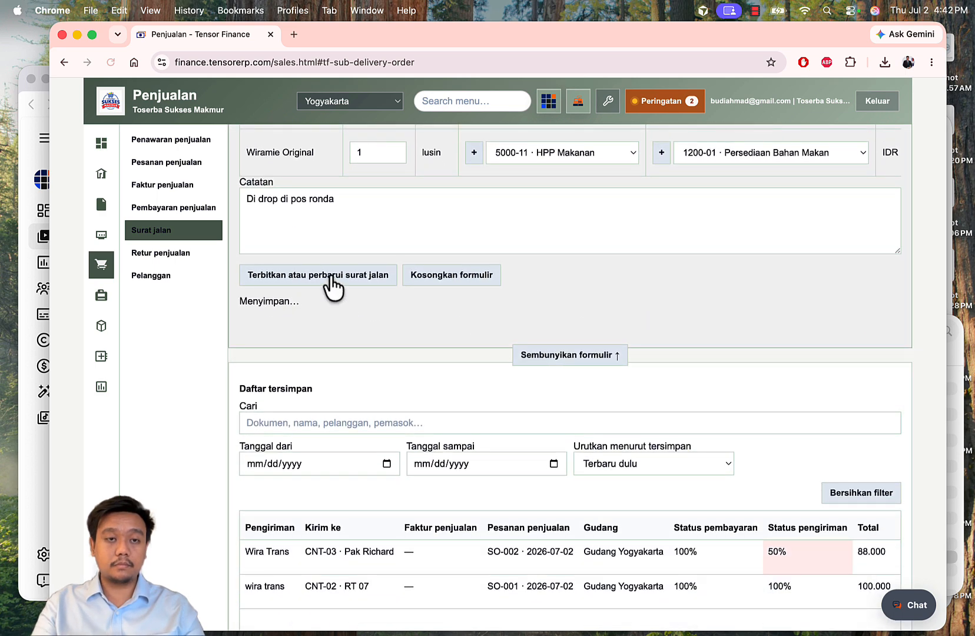
scroll(663, 341, down, 2)
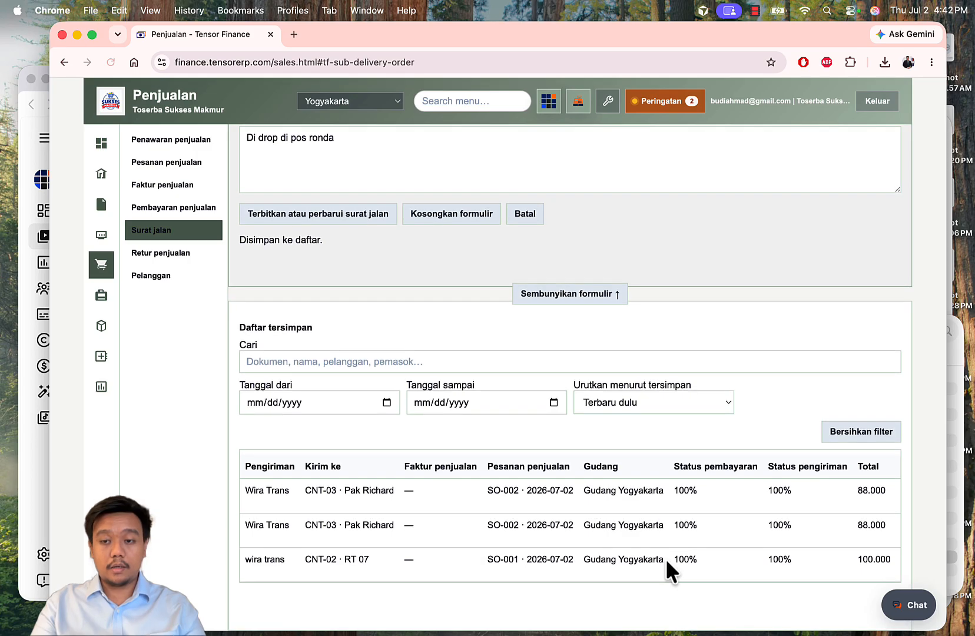
click(173, 164)
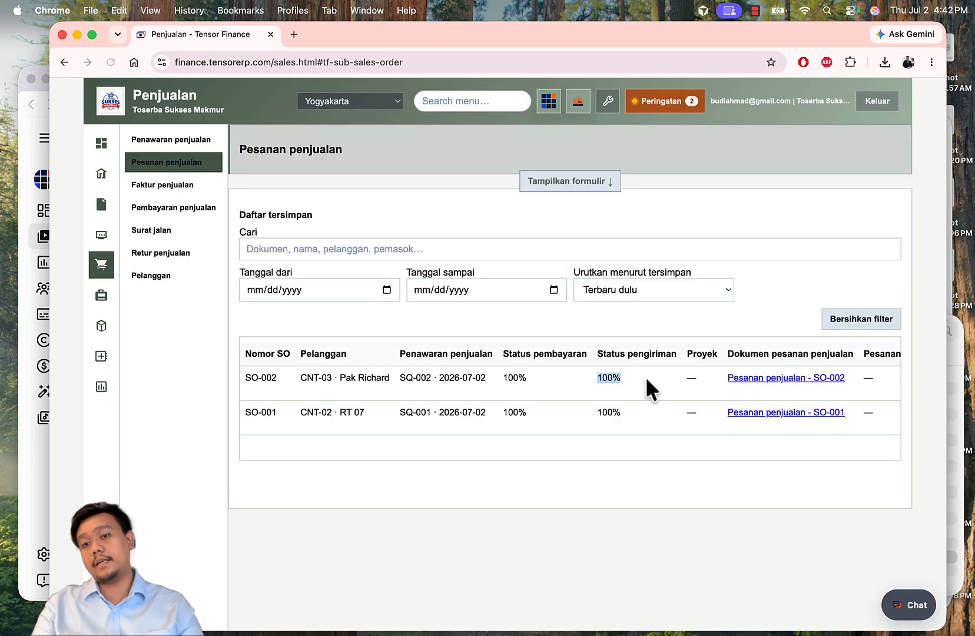
Step: Generate the July 2026 Neraca (Standar) and review its inventory rows
click(101, 387)
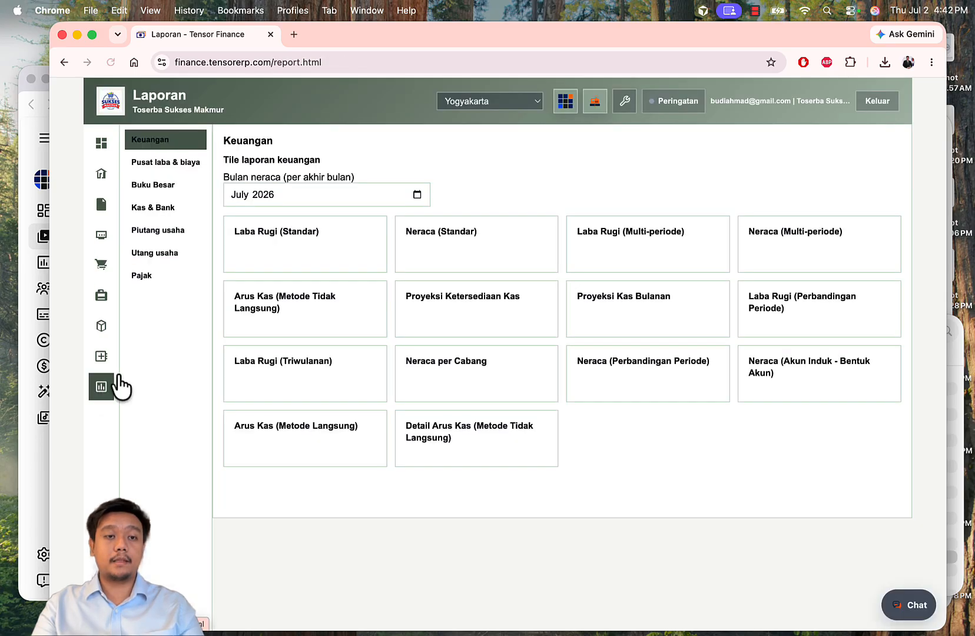
click(426, 264)
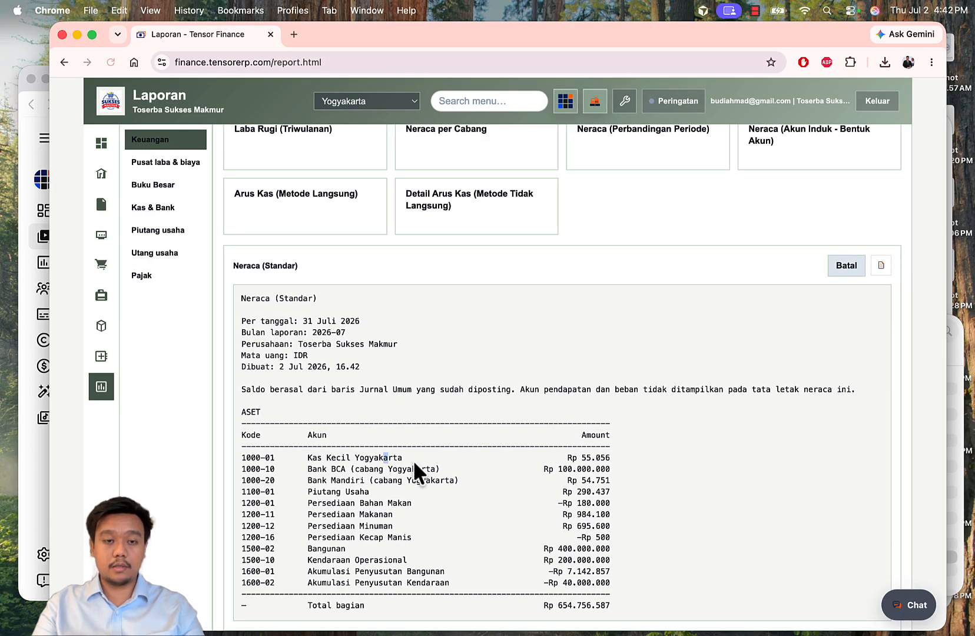
drag(414, 462, 572, 481)
click(635, 485)
scroll(635, 485, down, 2)
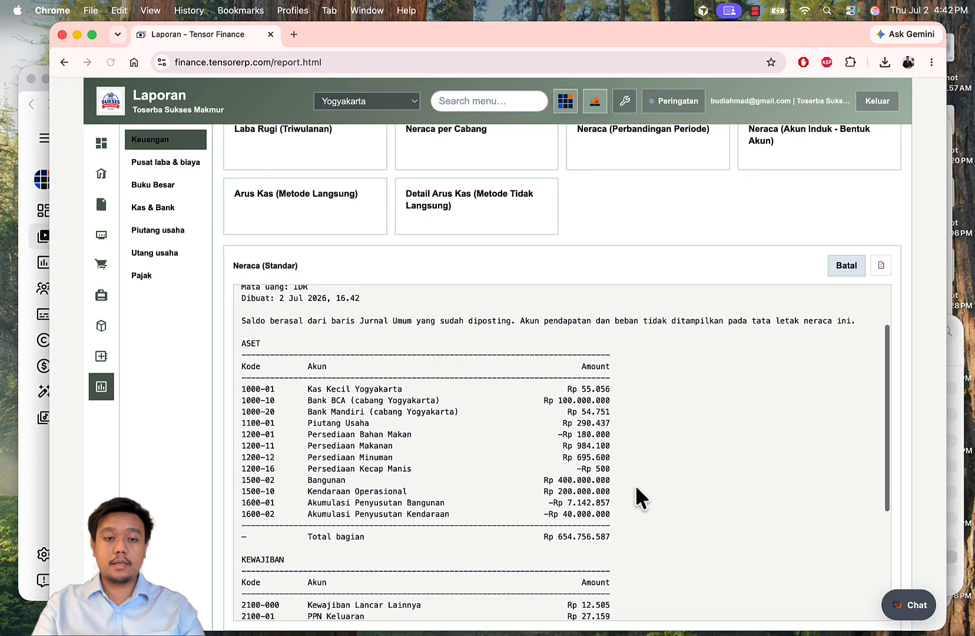
drag(359, 436, 612, 447)
scroll(613, 448, down, 3)
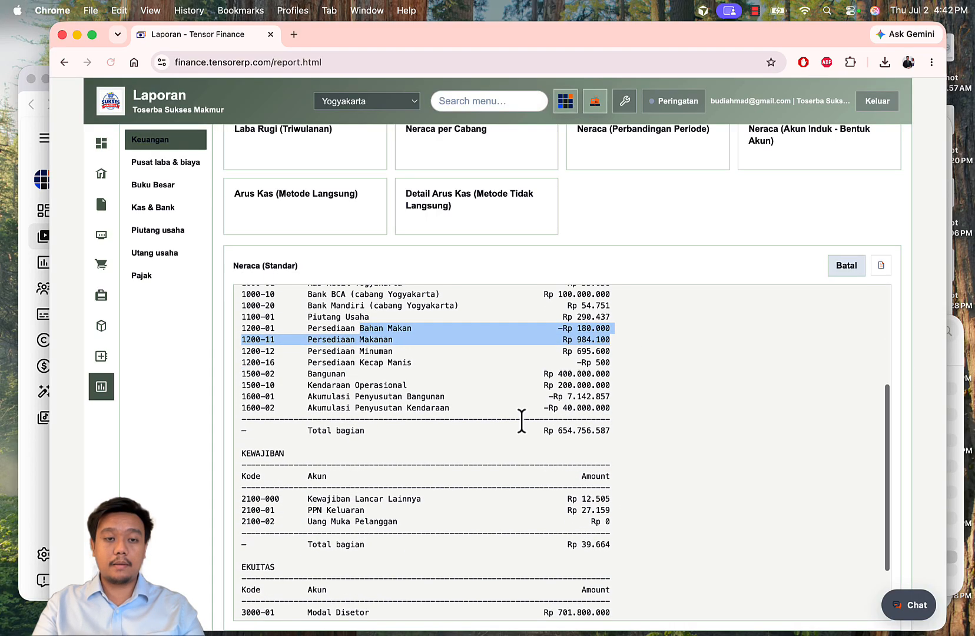
click(521, 421)
scroll(522, 420, up, 5)
scroll(394, 211, up, 5)
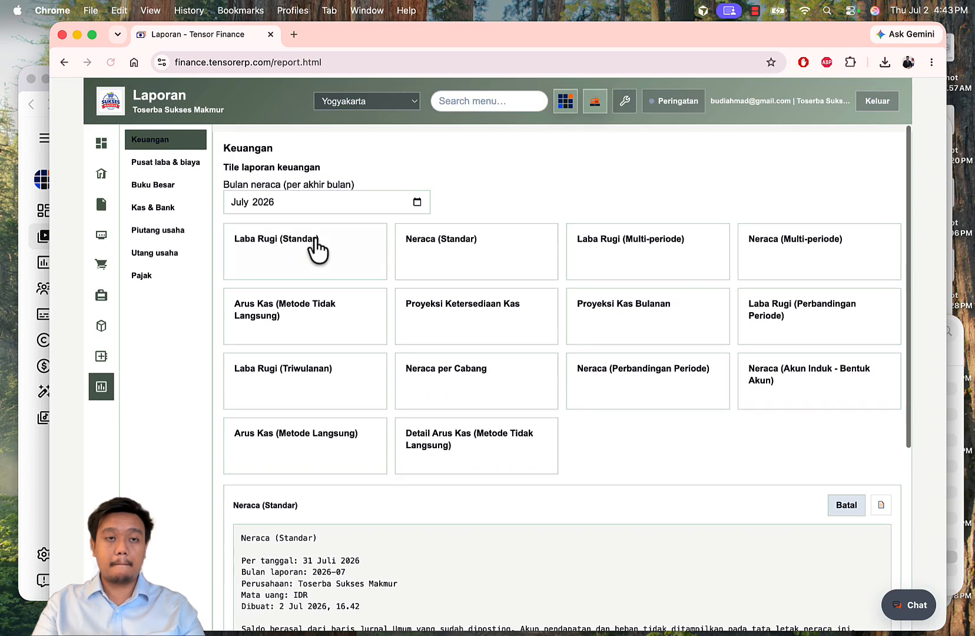
Step: Generate the Laba Rugi (Standar) report and review its cost rows and Rp 59.780 net profit
click(316, 250)
scroll(431, 341, down, 4)
scroll(426, 355, down, 2)
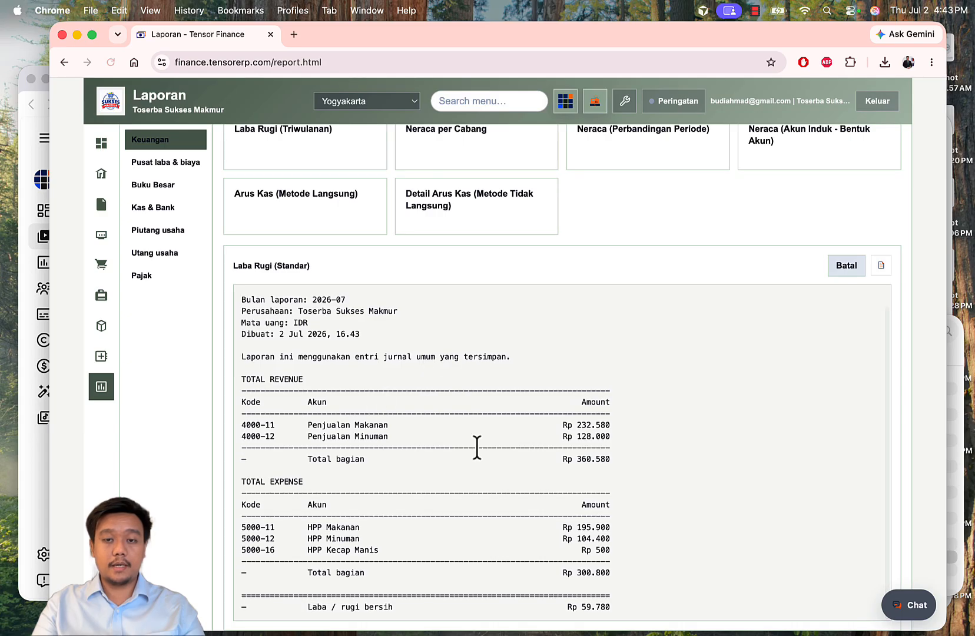
drag(377, 534, 613, 543)
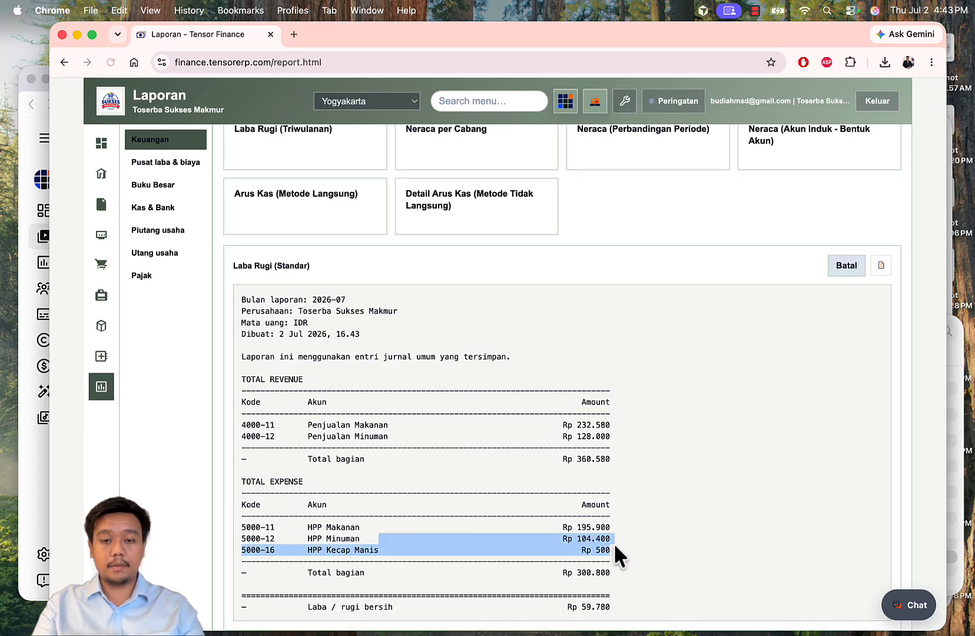
click(644, 551)
scroll(645, 511, down, 2)
scroll(644, 512, up, 2)
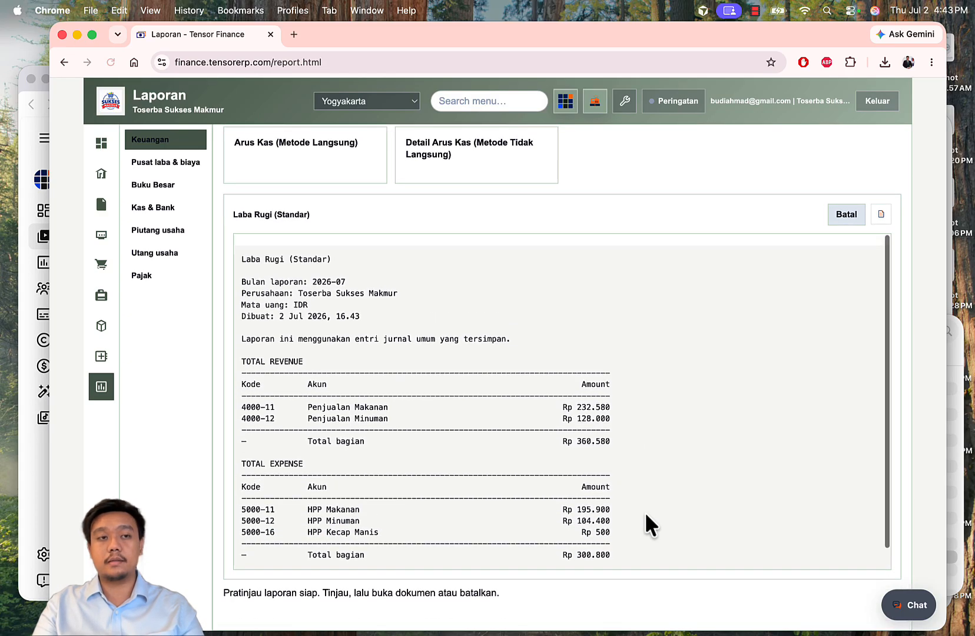
Step: Review the dashboard's Laba kotor per kategori section
click(101, 143)
scroll(494, 317, down, 10)
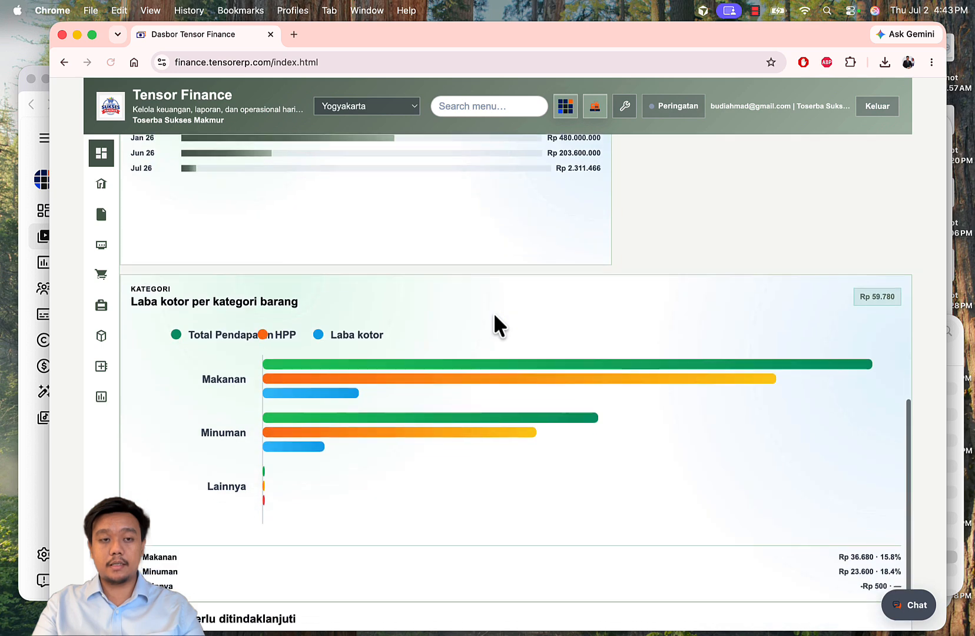
drag(194, 298, 470, 307)
click(547, 307)
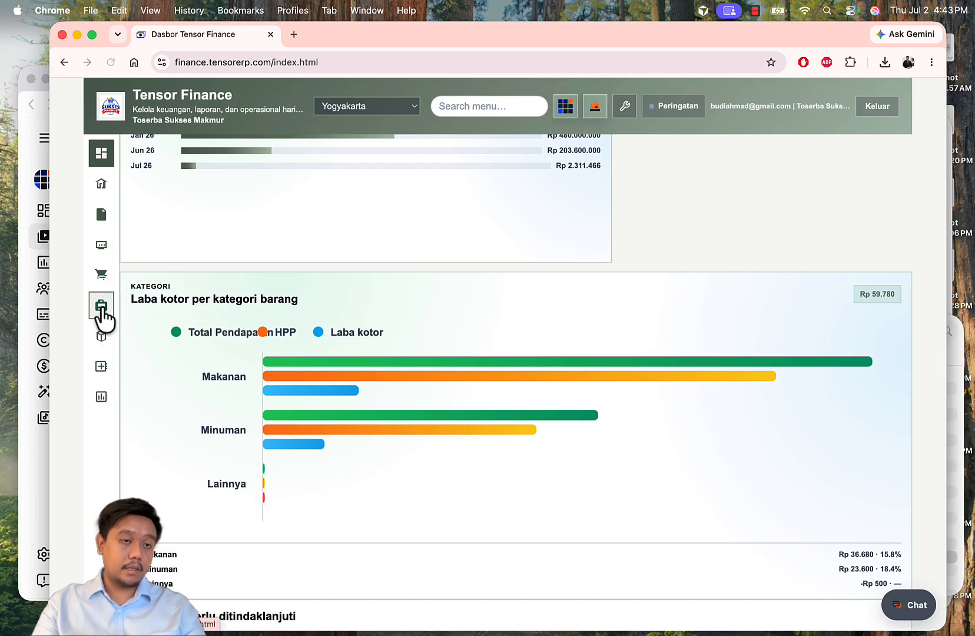
Step: Check the Makanan item category's accounts, then return to the dashboard showing Rp 360.580 revenue
click(101, 336)
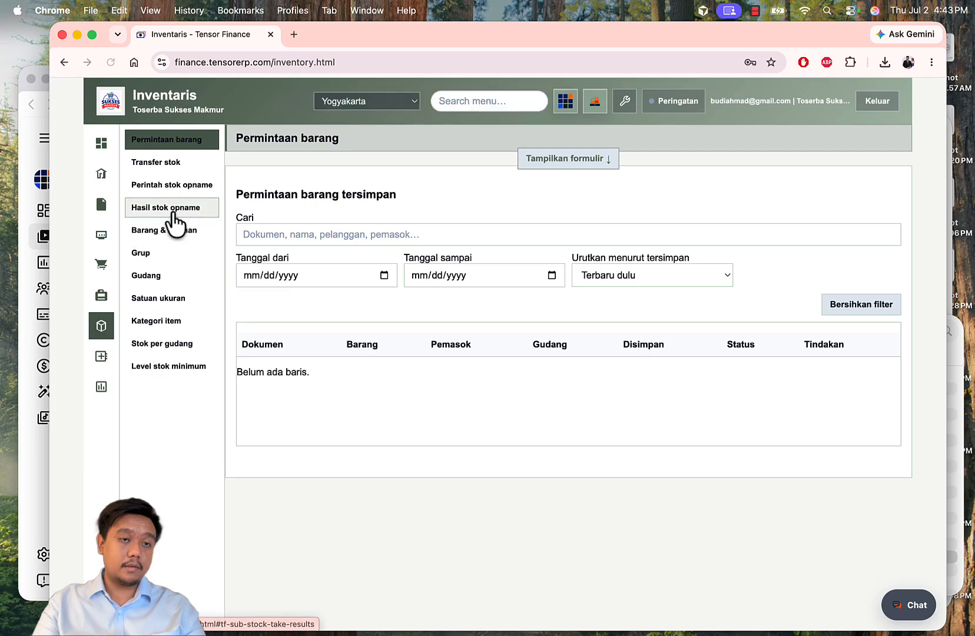
click(176, 322)
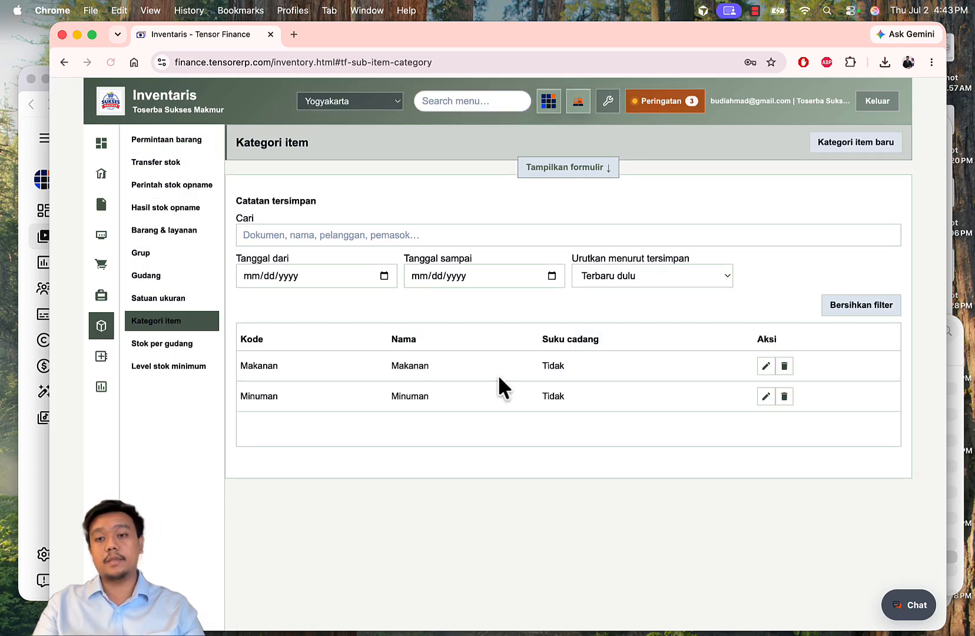
click(764, 366)
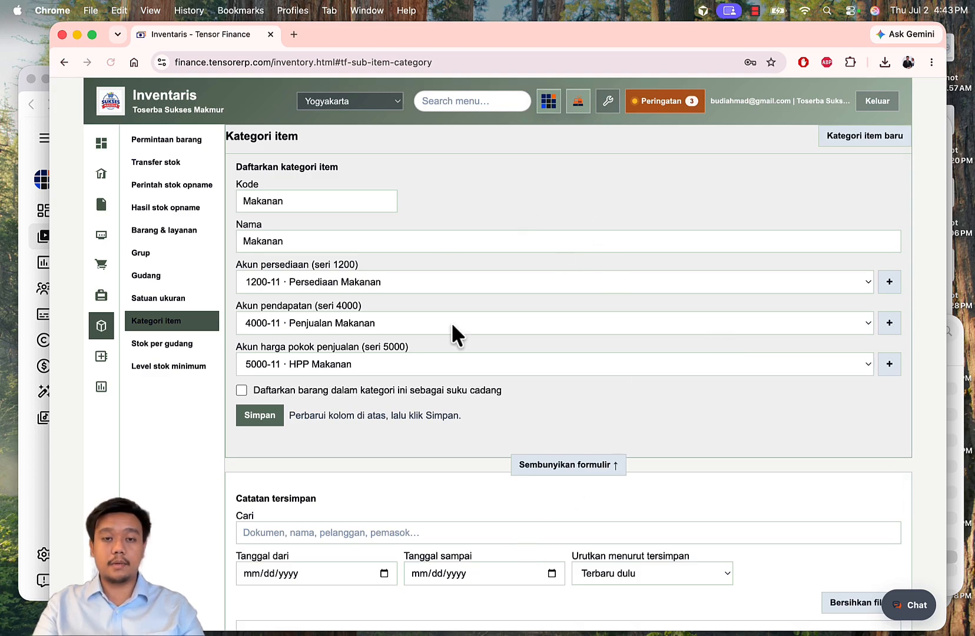
click(101, 144)
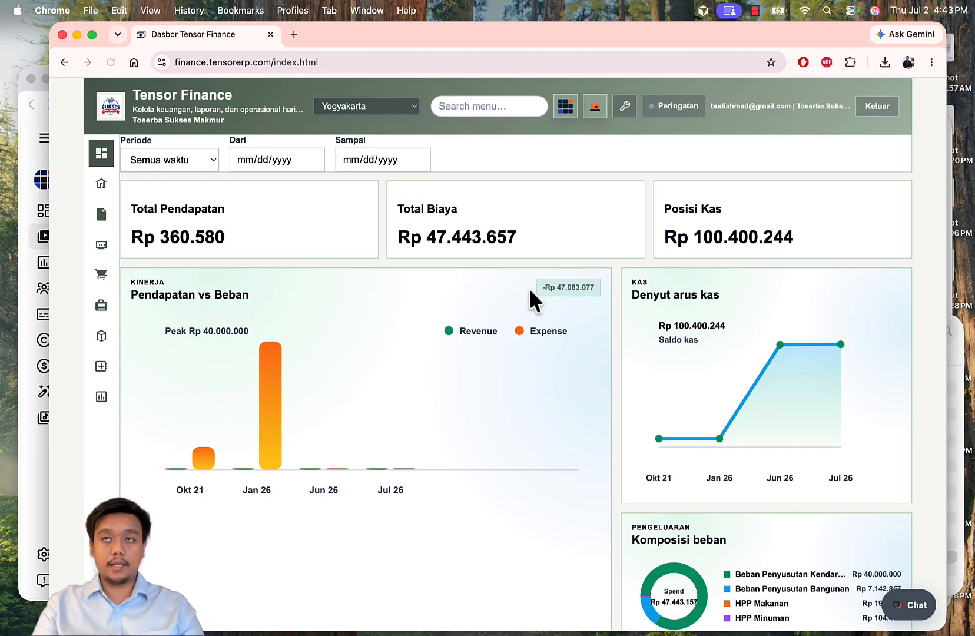